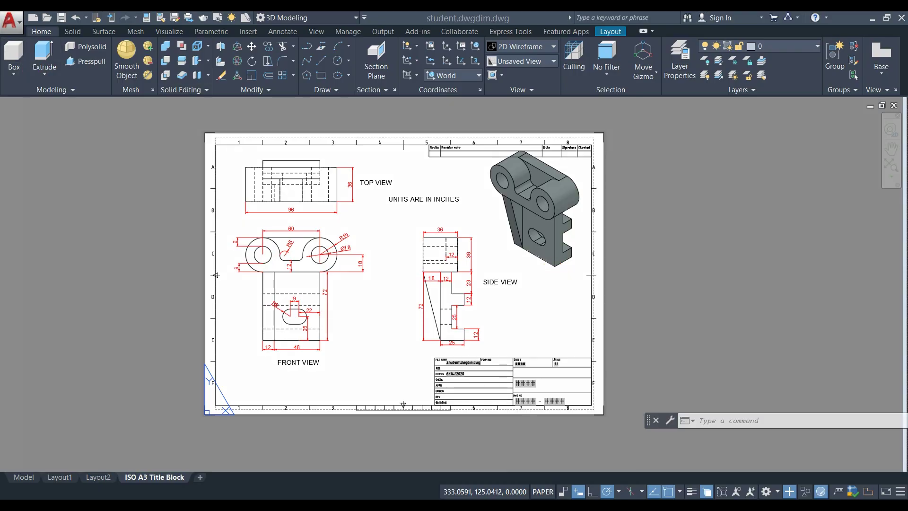
# Create a new drawing from the acad3D template and set its projection to Parallel.
pyautogui.click(12, 21)
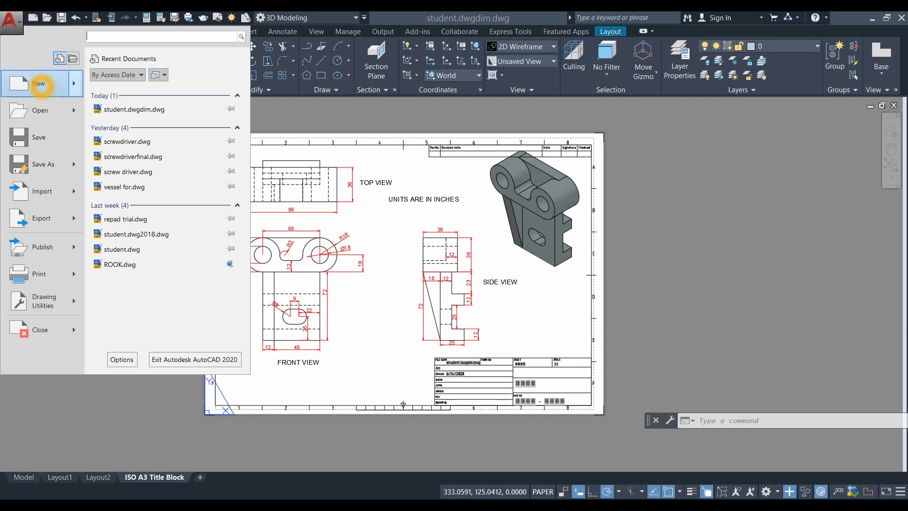
pyautogui.click(42, 84)
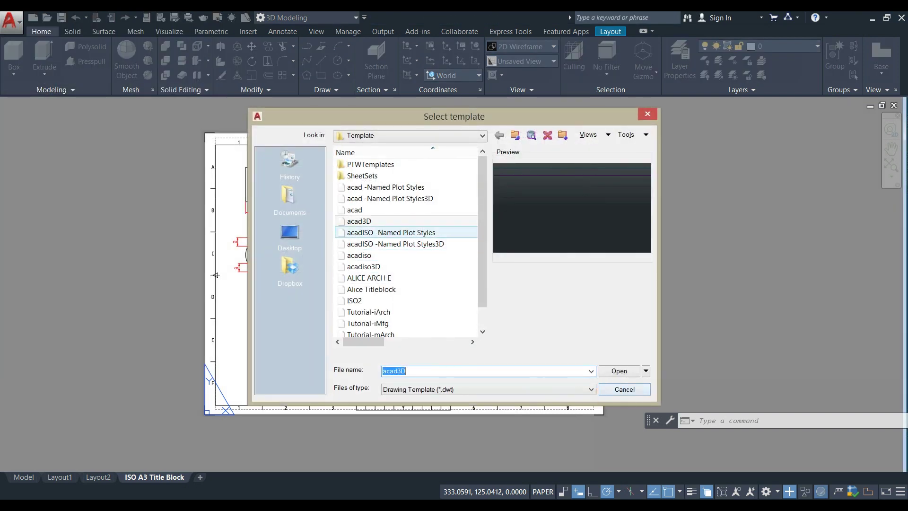
pyautogui.click(393, 222)
pyautogui.click(620, 372)
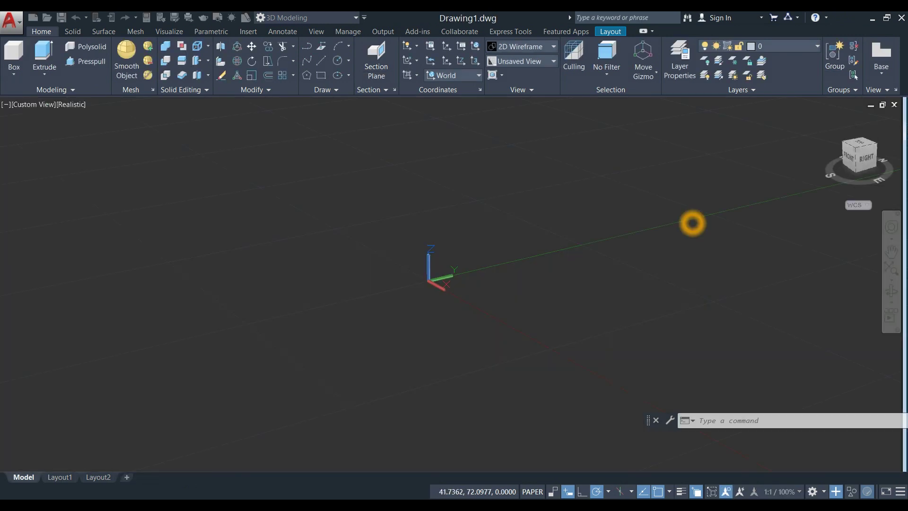
pyautogui.rightClick(861, 182)
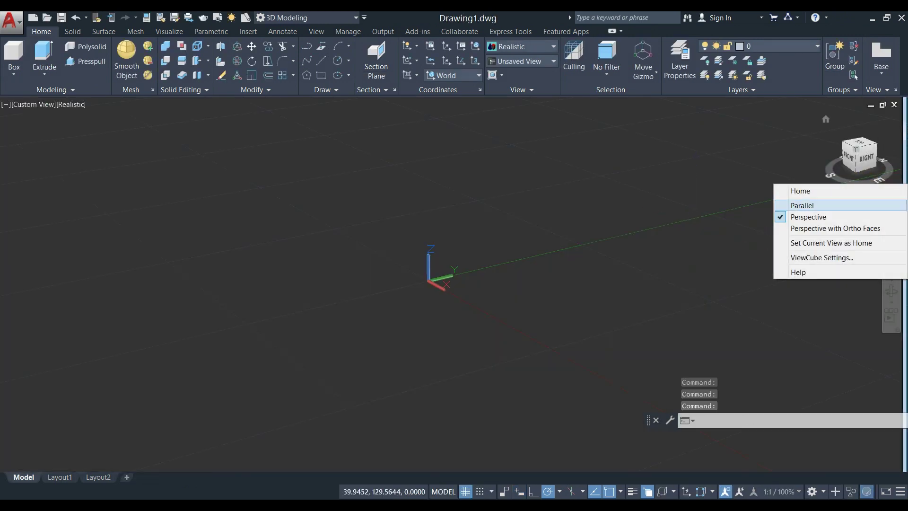
pyautogui.click(822, 207)
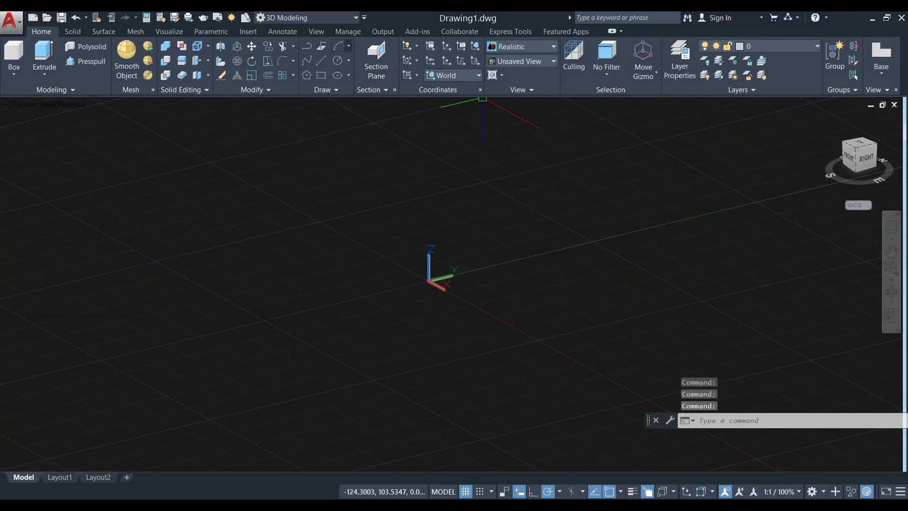
# Tile student.dwgdim.dwg and Drawing1.dwg vertically, then narrow the reference drawing's window and widen the new drawing's window to meet it.
pyautogui.click(315, 32)
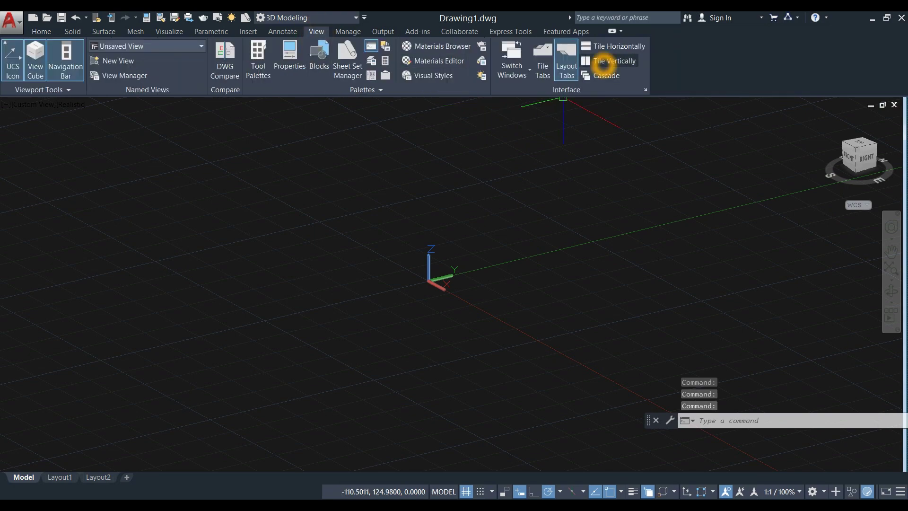
pyautogui.click(604, 65)
pyautogui.click(567, 105)
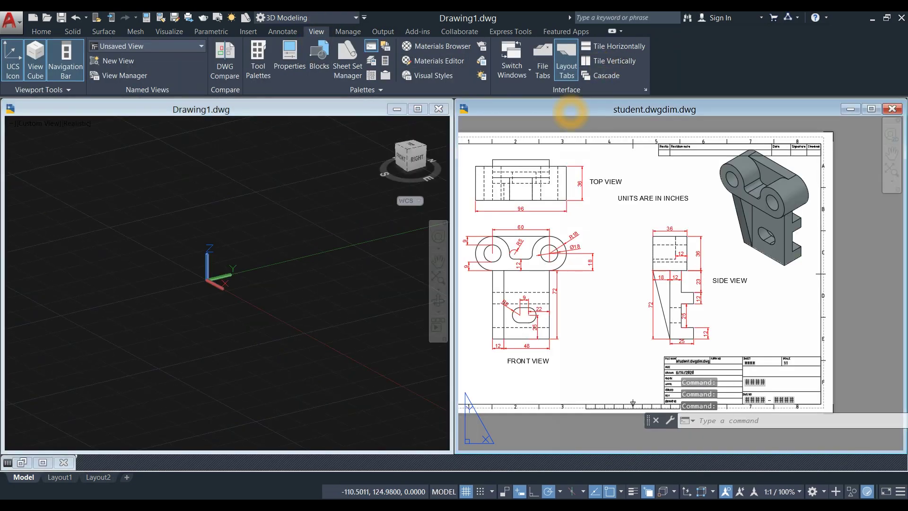
pyautogui.click(610, 61)
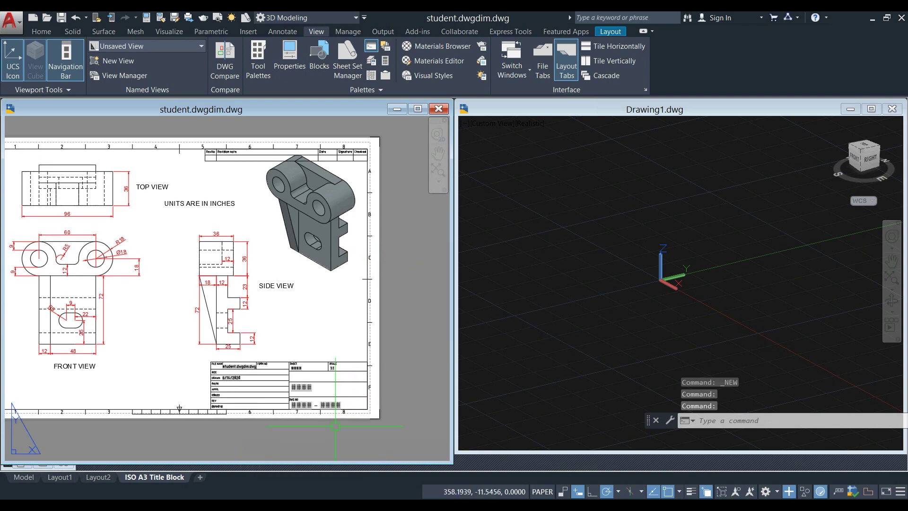
pyautogui.moveTo(453, 343); pyautogui.dragTo(384, 350)
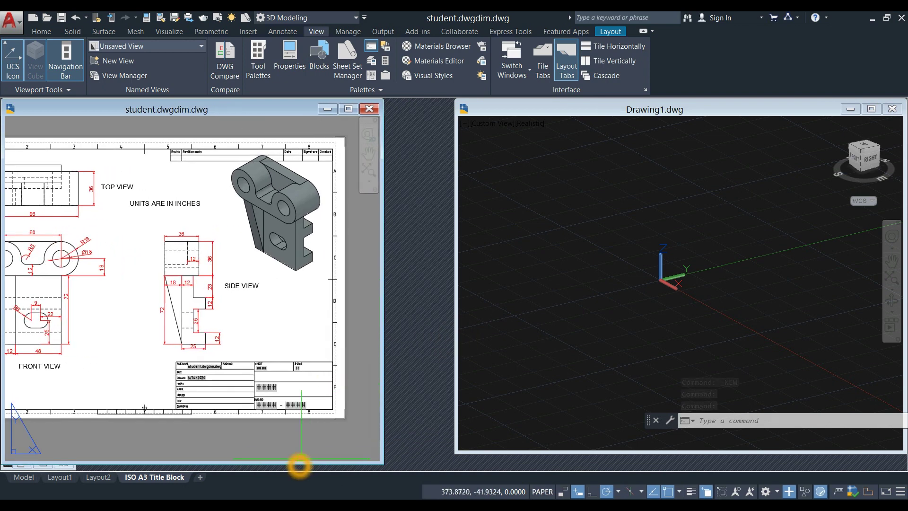
pyautogui.moveTo(457, 324); pyautogui.dragTo(384, 318)
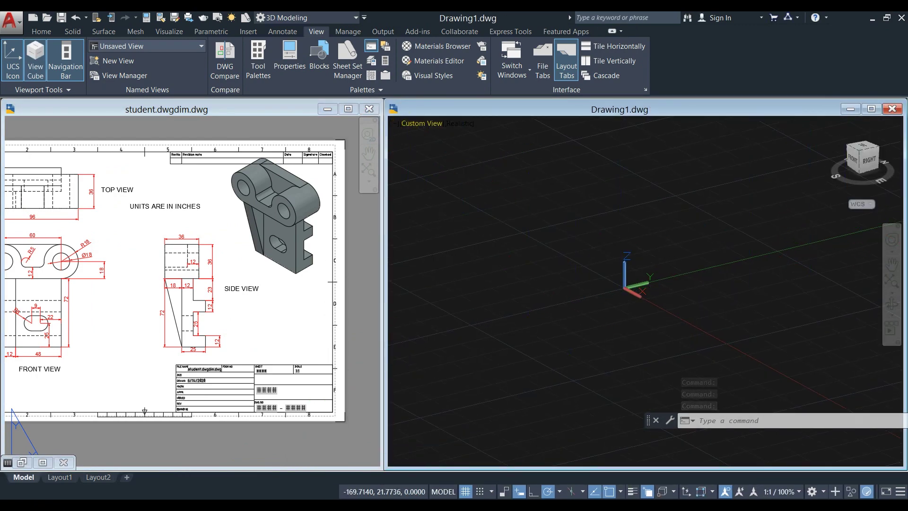
# Switch Drawing1.dwg to the Right view and enlarge the side view in the reference drawing.
pyautogui.click(421, 123)
pyautogui.click(442, 184)
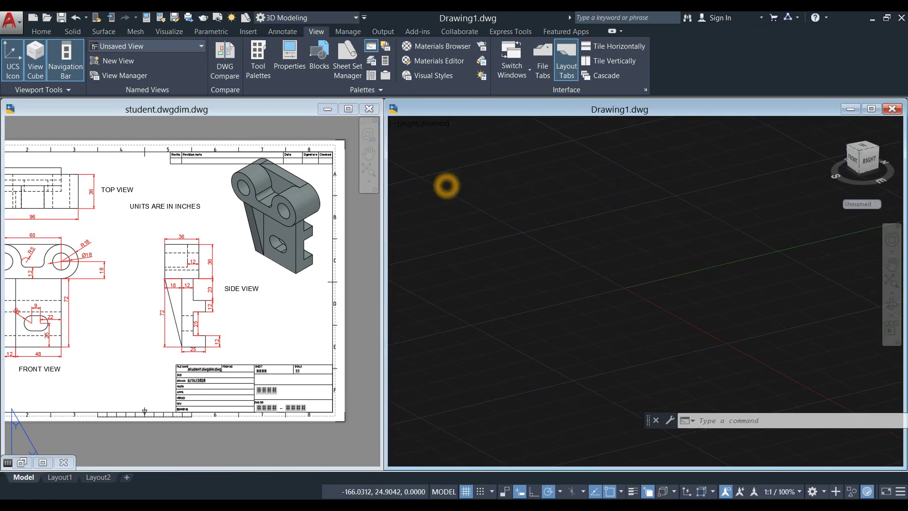
pyautogui.click(239, 338)
pyautogui.scroll(4, 181, 345)
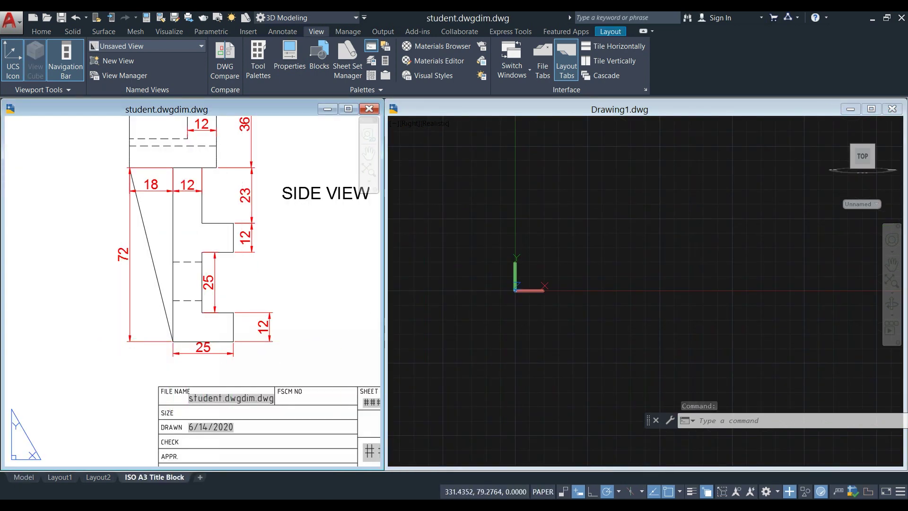
# Draw a horizontal base line 25 units long near the origin in Drawing1.dwg.
pyautogui.click(566, 331)
pyautogui.moveTo(572, 284); pyautogui.dragTo(501, 306, button='middle')
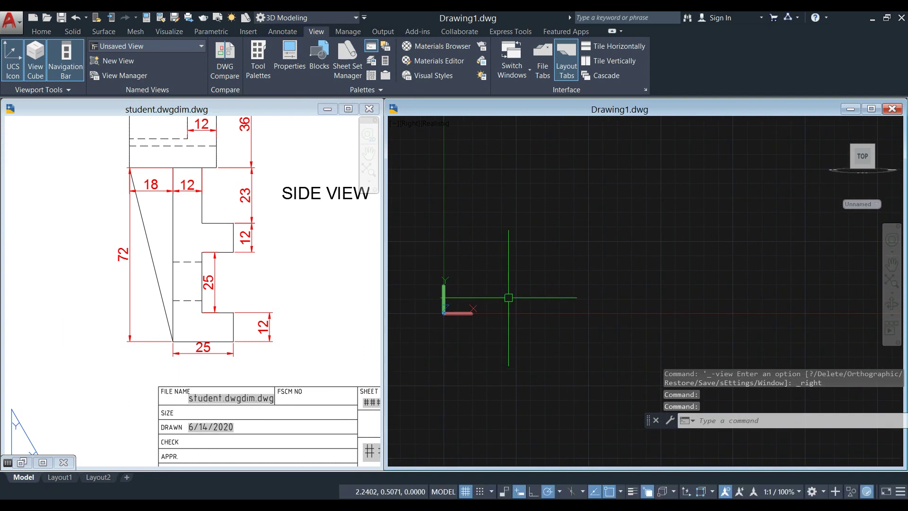
pyautogui.write('l')
pyautogui.press('Return')
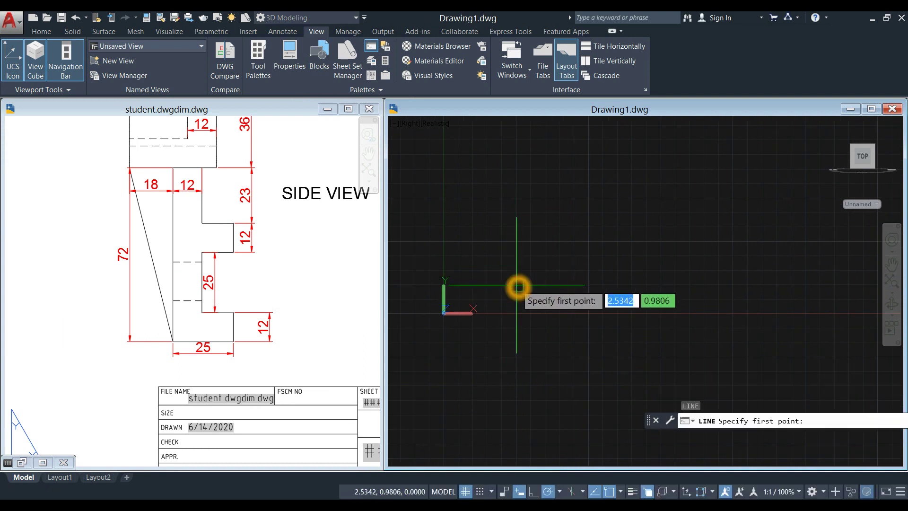
pyautogui.click(520, 279)
pyautogui.write('2')
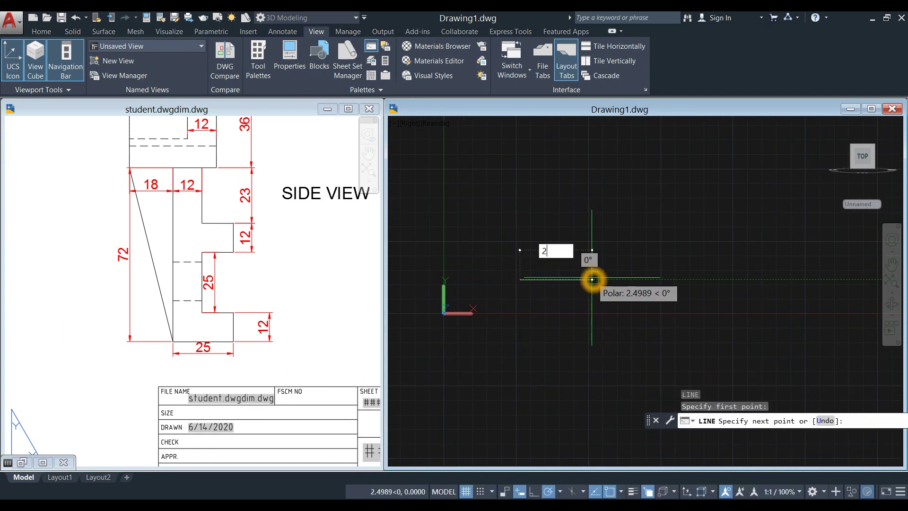
pyautogui.write('5')
pyautogui.press('Return')
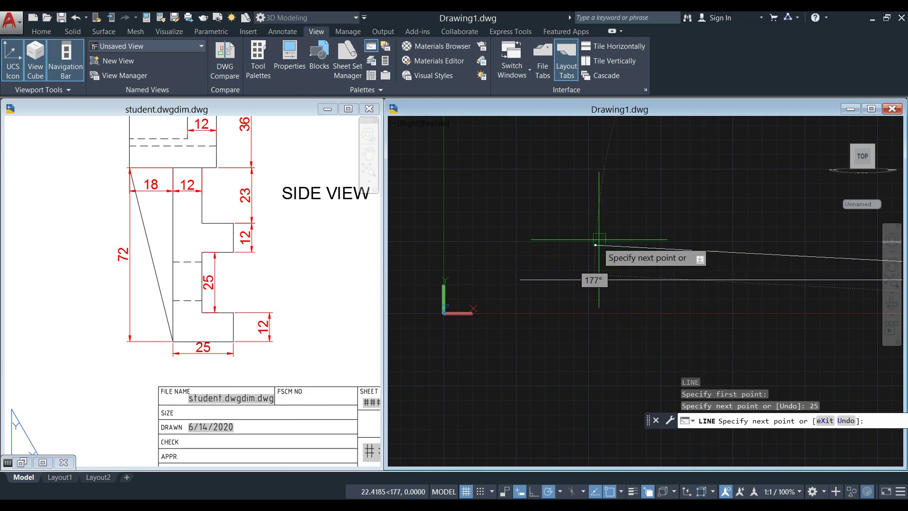
pyautogui.scroll(-6, 609, 232)
pyautogui.moveTo(609, 232); pyautogui.dragTo(473, 286, button='middle')
pyautogui.rightClick(559, 248)
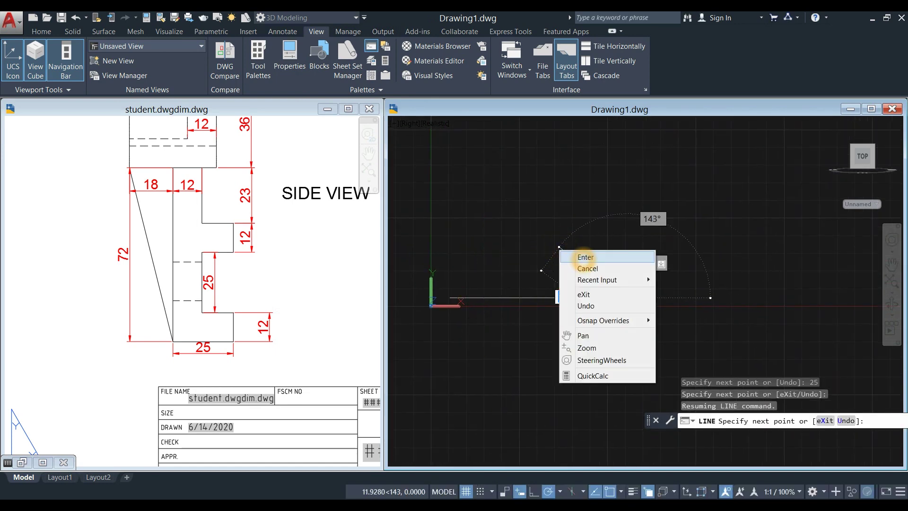
pyautogui.click(586, 259)
pyautogui.click(464, 340)
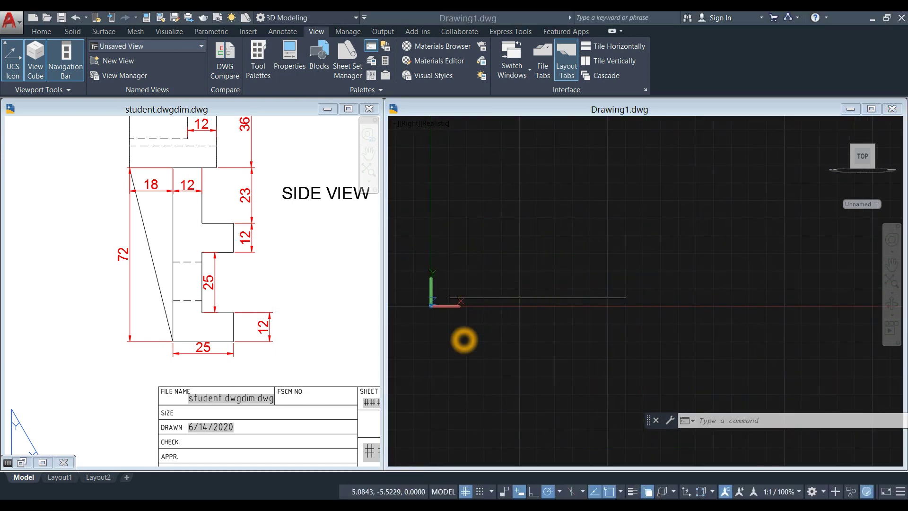
pyautogui.click(460, 339)
pyautogui.click(254, 333)
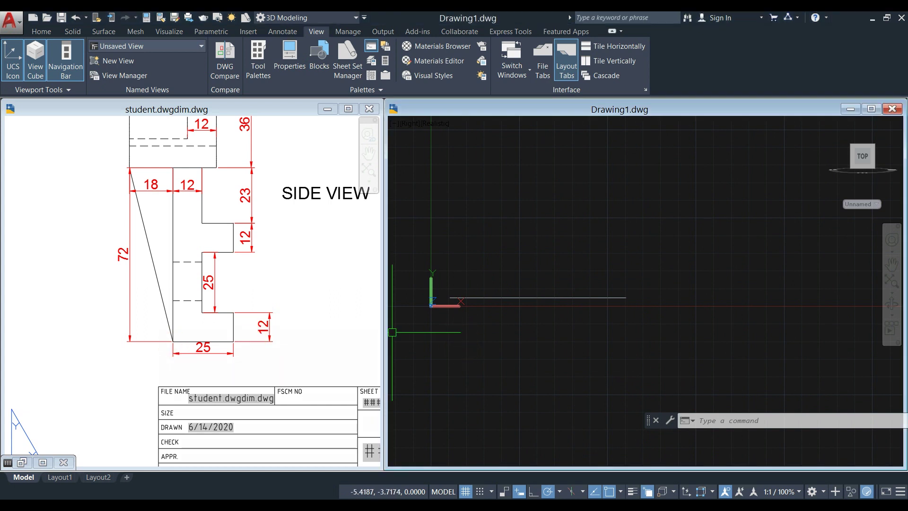
pyautogui.click(540, 257)
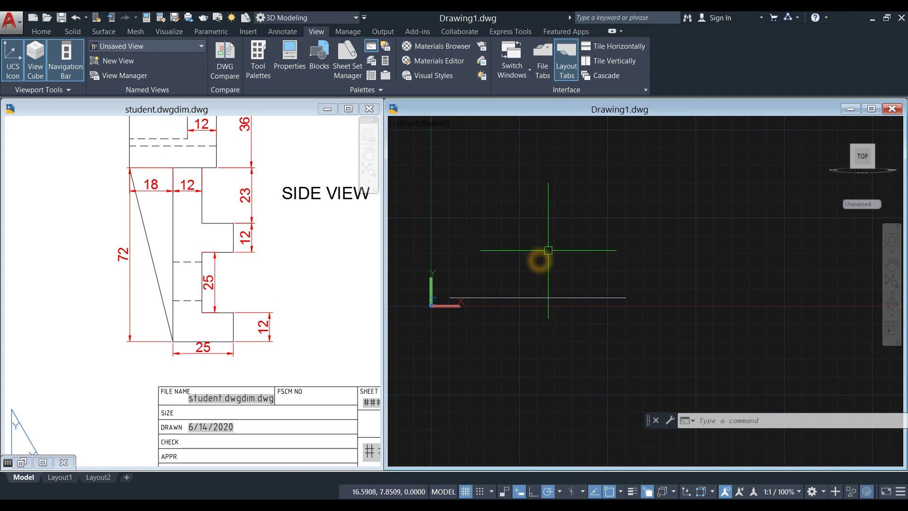
# Draw a vertical line 72 units long upward from the left end of the base line.
pyautogui.write('L')
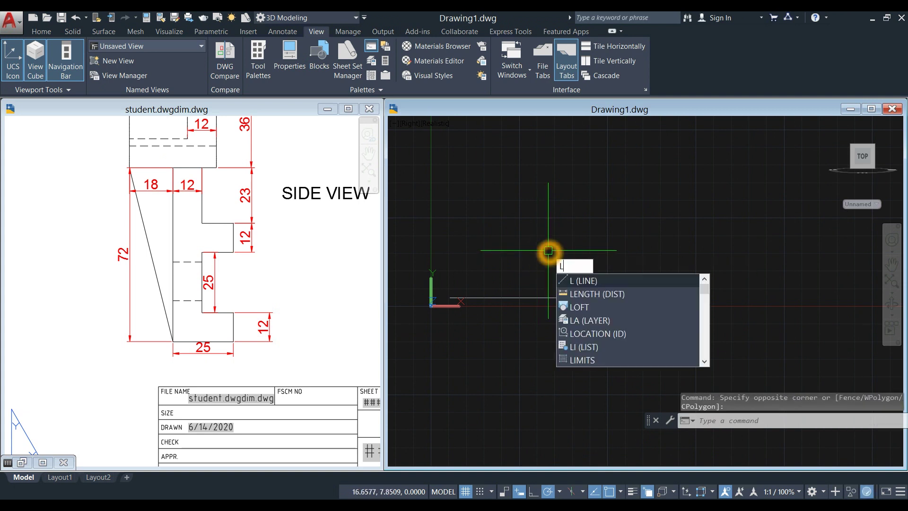
pyautogui.press('Return')
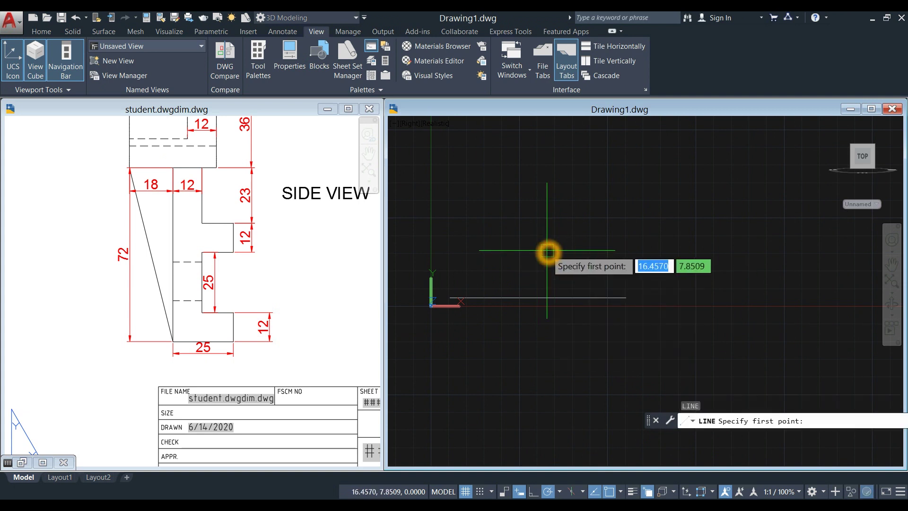
pyautogui.click(449, 296)
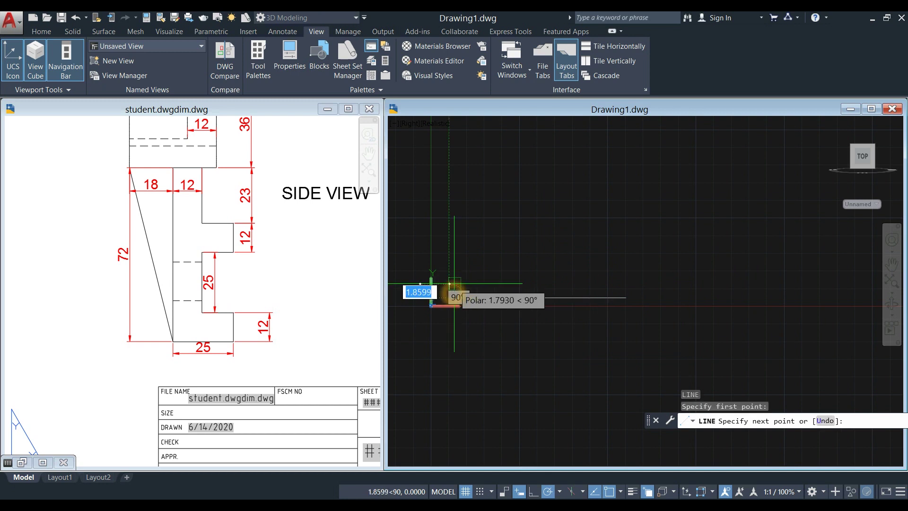
pyautogui.moveTo(438, 289); pyautogui.dragTo(461, 337, button='middle')
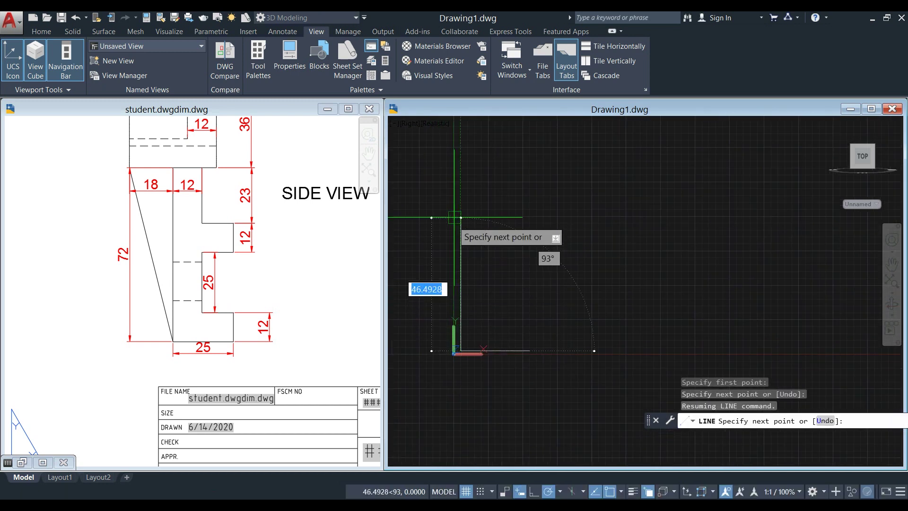
pyautogui.click(461, 168)
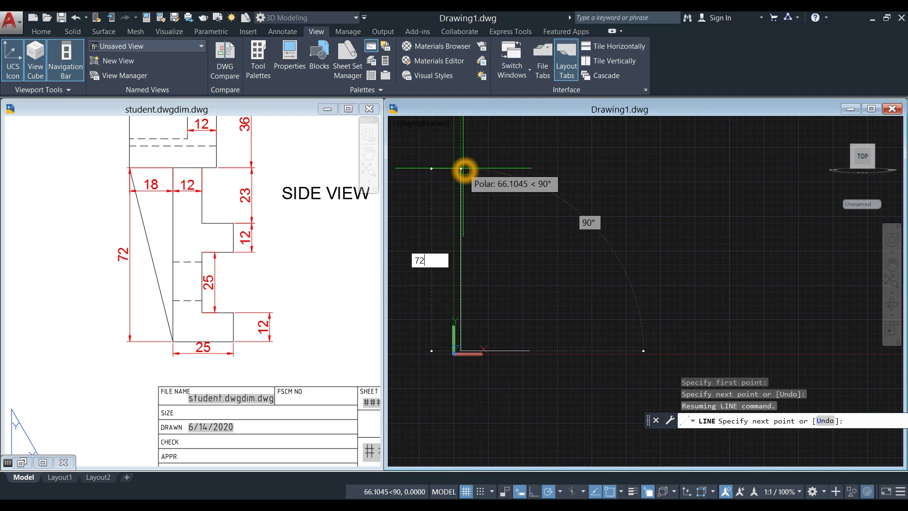
pyautogui.press('Return')
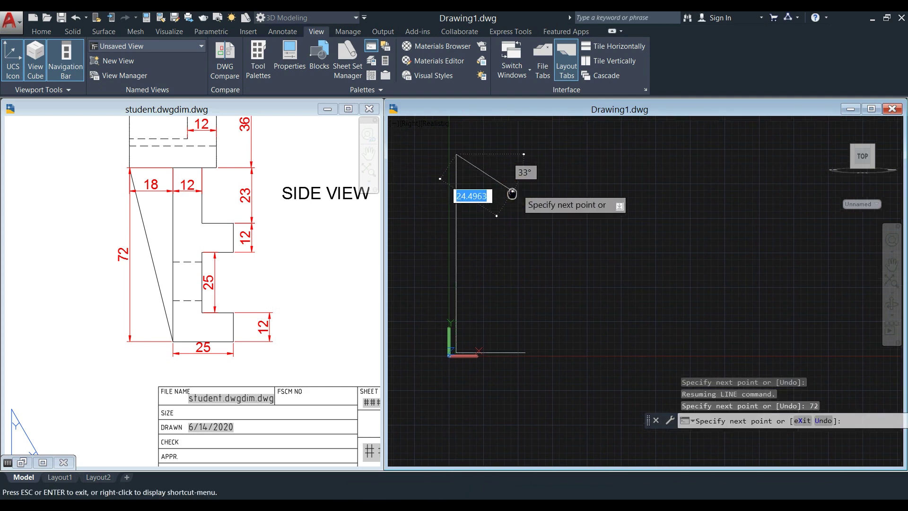
# Continue the outline with a 12-unit horizontal segment to the right from the top of the vertical line.
pyautogui.moveTo(513, 202); pyautogui.dragTo(491, 218, button='middle')
pyautogui.click(533, 492)
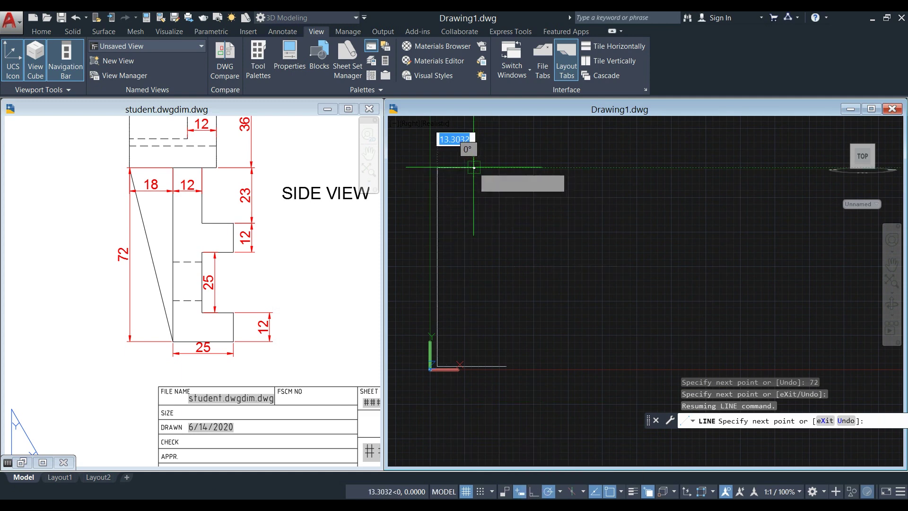
pyautogui.write('2')
pyautogui.press('Return')
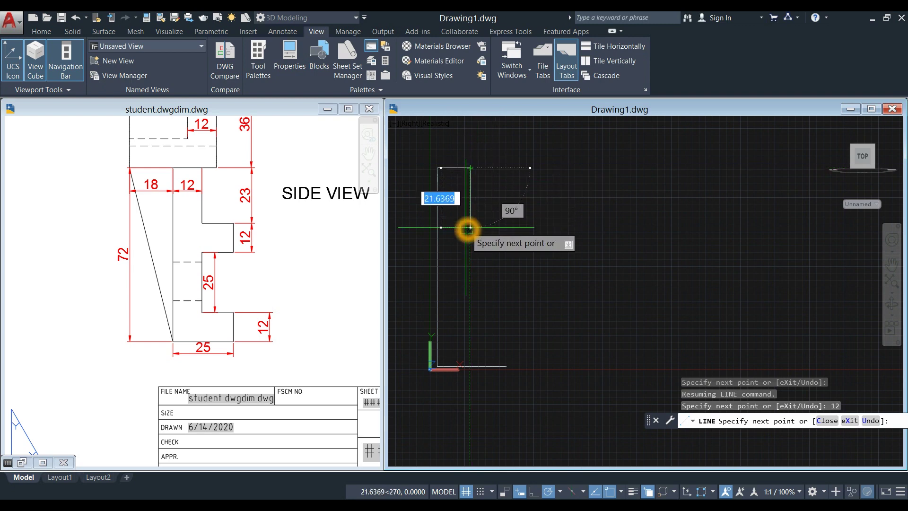
pyautogui.write('23')
pyautogui.press('Return')
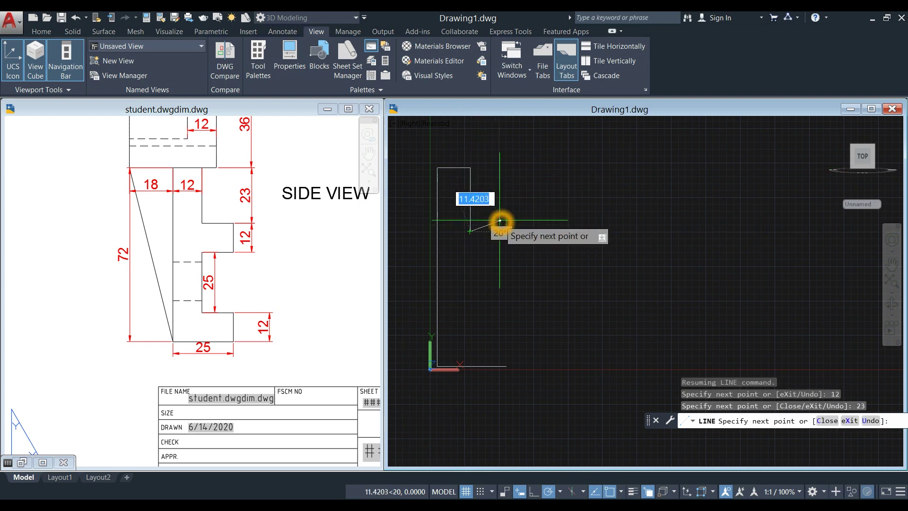
pyautogui.rightClick(500, 221)
pyautogui.click(527, 288)
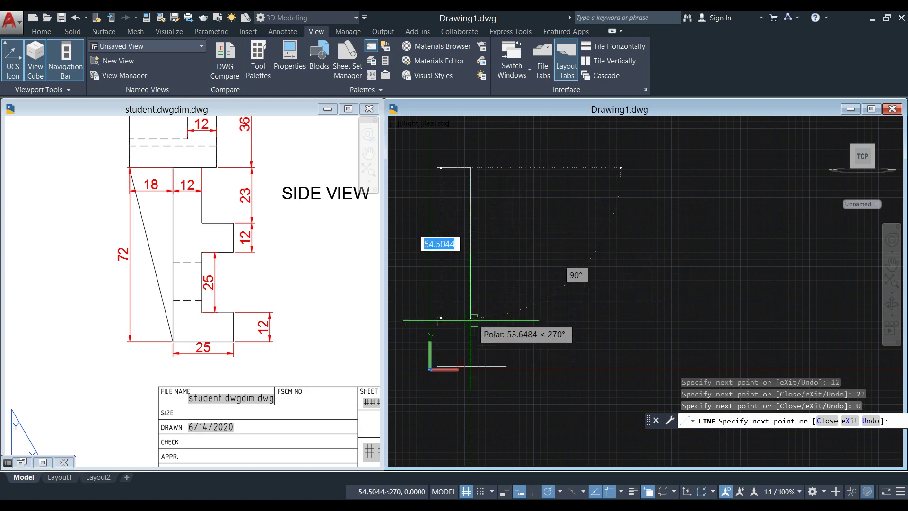
# Draw the profile's right vertical side from the end of the top segment straight down to the base line and end the line.
pyautogui.rightClick(463, 249)
pyautogui.click(497, 256)
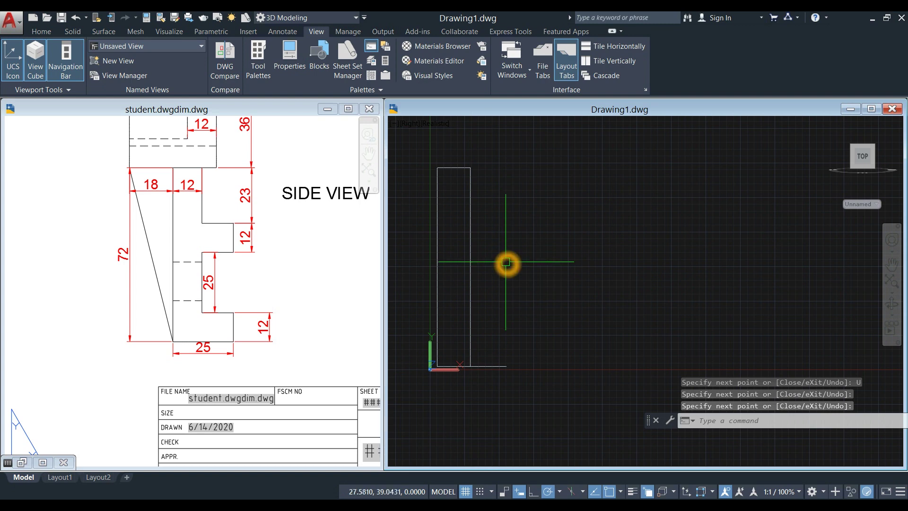
pyautogui.press('Escape')
pyautogui.press('Escape')
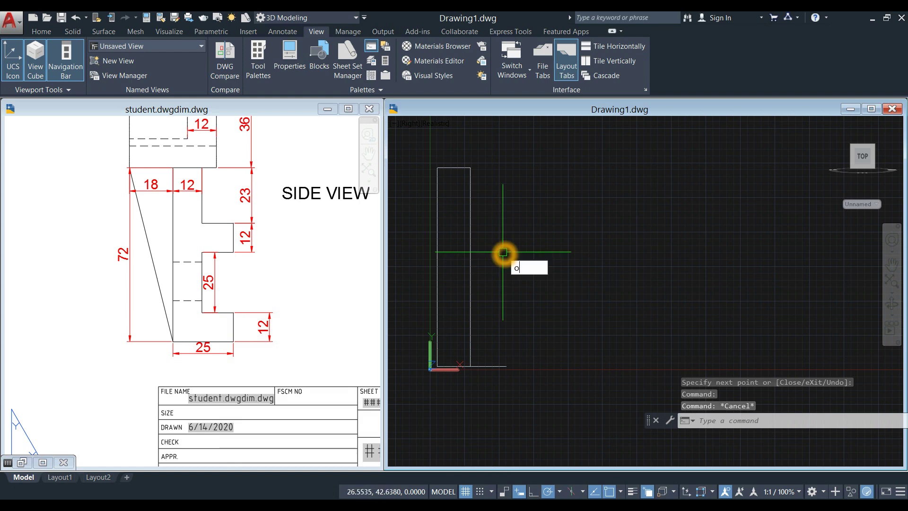
# Offset the base line upward by 12 units.
pyautogui.press('Return')
pyautogui.press('Return')
pyautogui.click(487, 366)
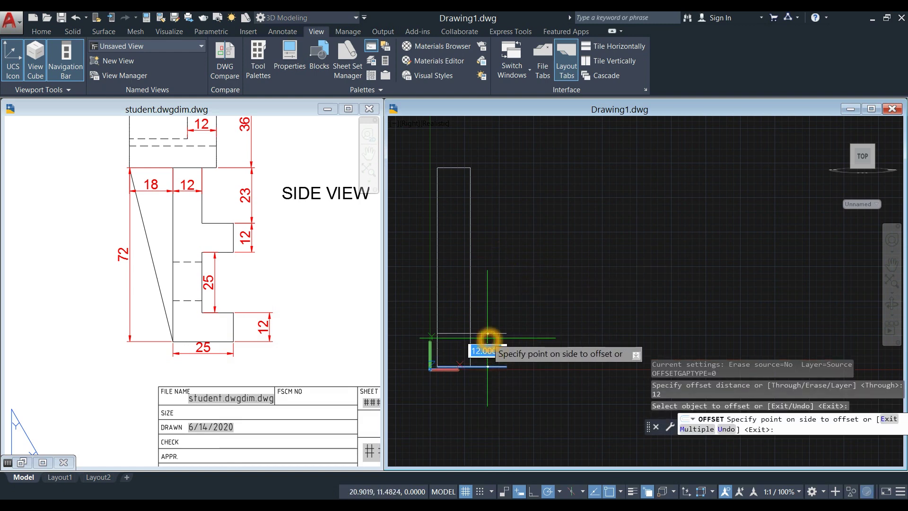
pyautogui.click(487, 338)
pyautogui.rightClick(500, 244)
pyautogui.click(516, 249)
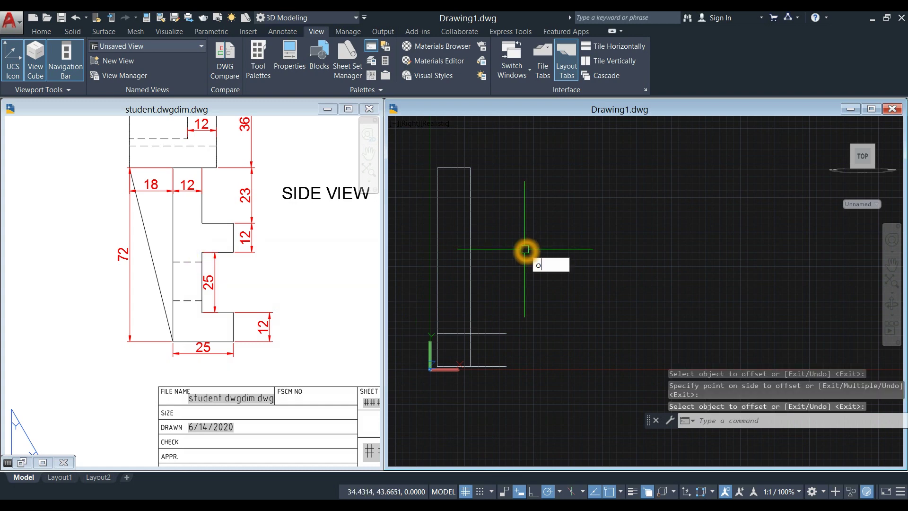
# Offset the horizontal line above the base line upward by 25 units.
pyautogui.press('Return')
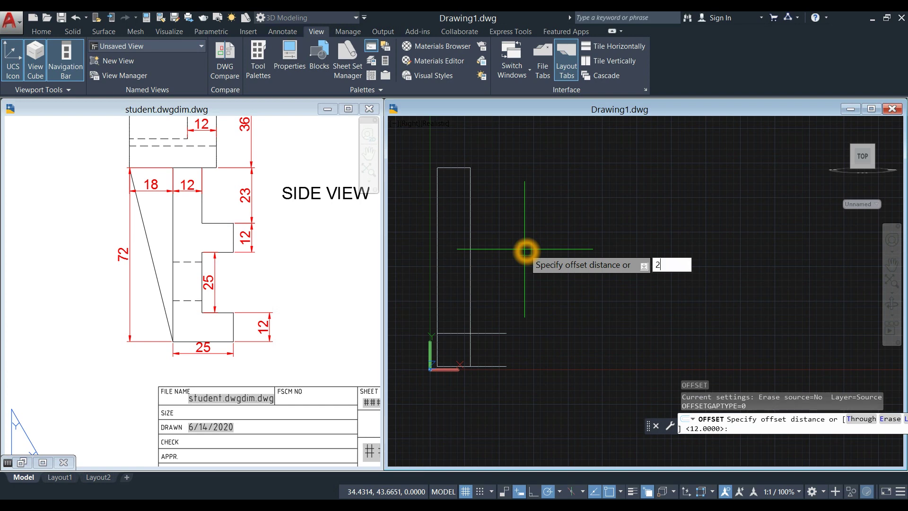
pyautogui.press('Return')
pyautogui.click(501, 333)
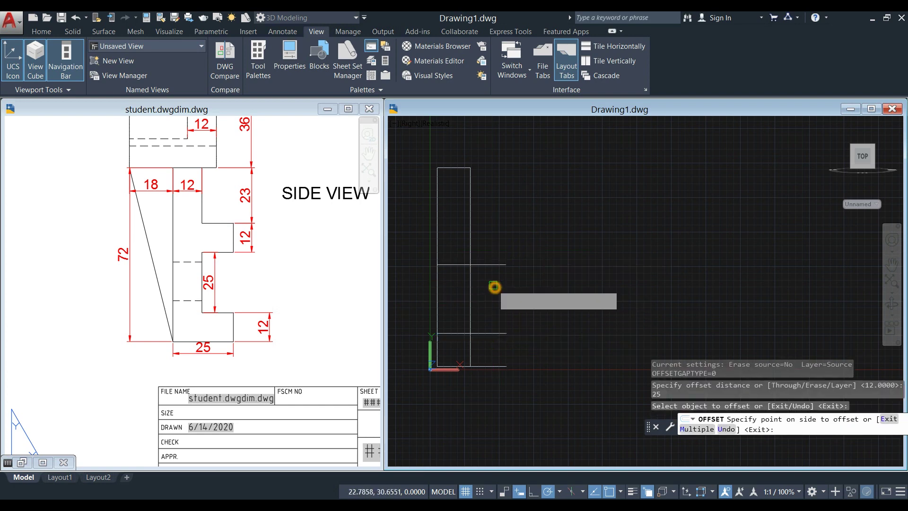
pyautogui.click(518, 256)
pyautogui.rightClick(523, 237)
pyautogui.click(542, 241)
# Offset the uppermost of the new horizontal lines upward by 12 units to form the upper tab's top edge.
pyautogui.rightClick(525, 226)
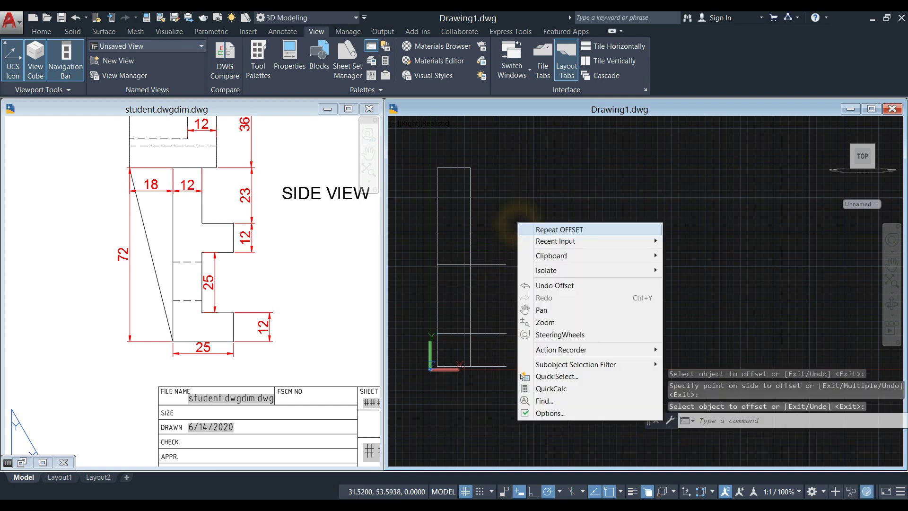
pyautogui.click(532, 230)
pyautogui.write('12')
pyautogui.press('Return')
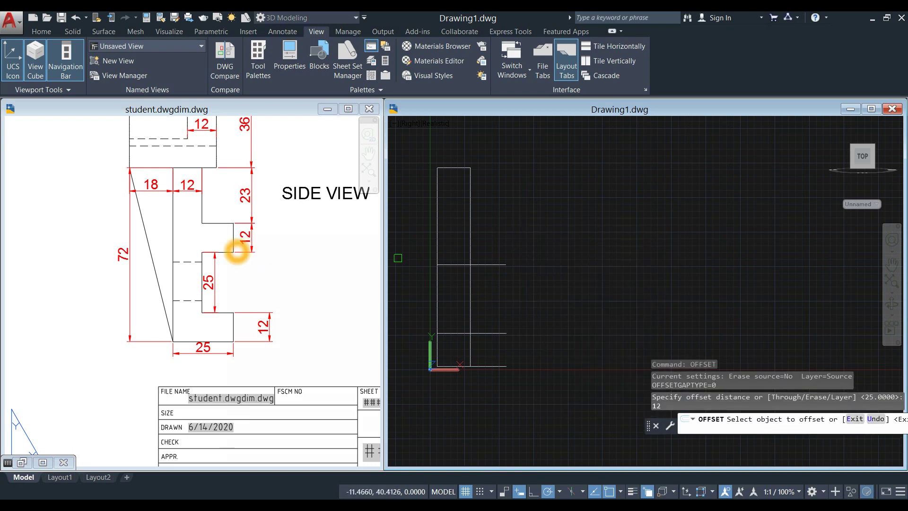
pyautogui.click(502, 264)
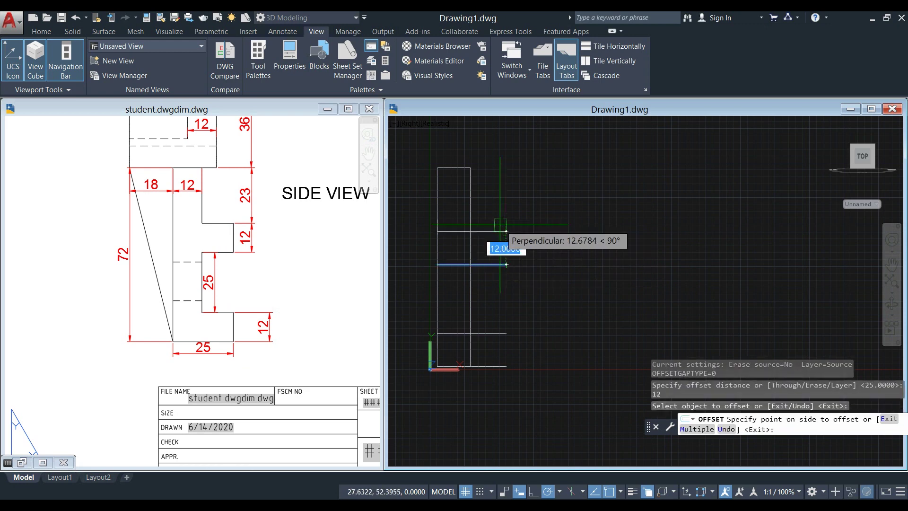
pyautogui.click(500, 219)
pyautogui.rightClick(520, 205)
pyautogui.click(544, 209)
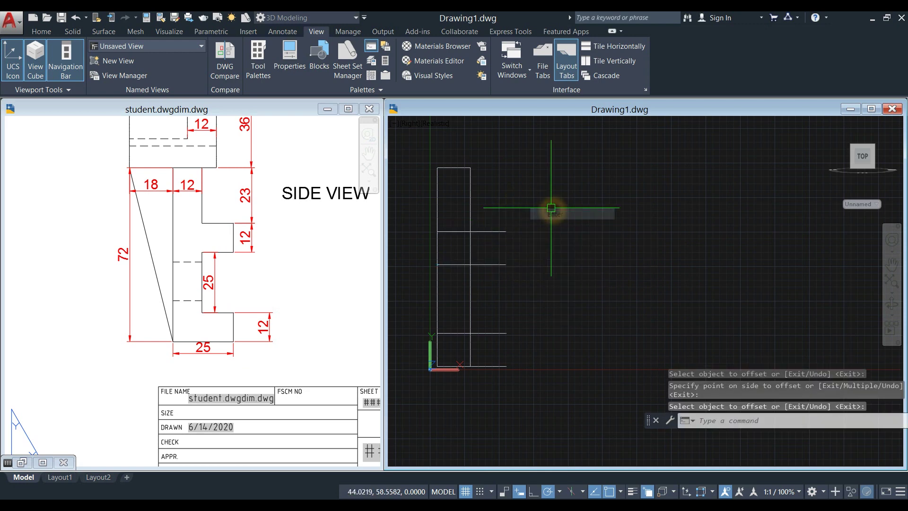
# Close the upper tab with a vertical line joining the right ends of its two horizontal lines.
pyautogui.write('l')
pyautogui.press('Return')
pyautogui.click(506, 231)
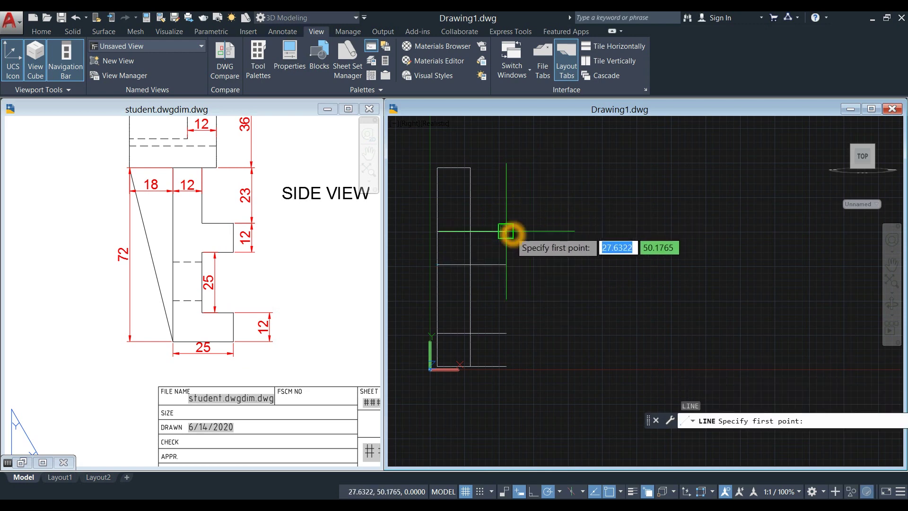
pyautogui.click(506, 264)
pyautogui.rightClick(525, 229)
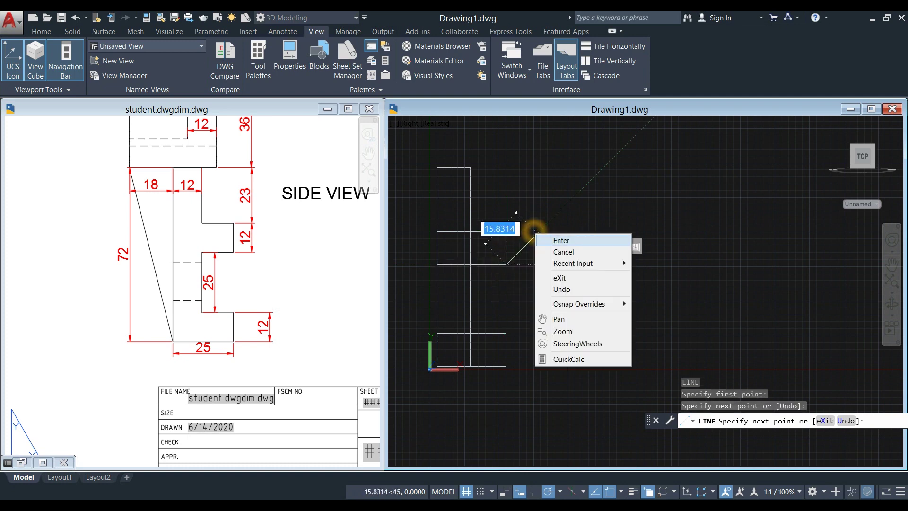
pyautogui.click(550, 234)
# Close the lower tab with a vertical line from the right end of its upper edge to the base line.
pyautogui.rightClick(550, 232)
pyautogui.click(575, 235)
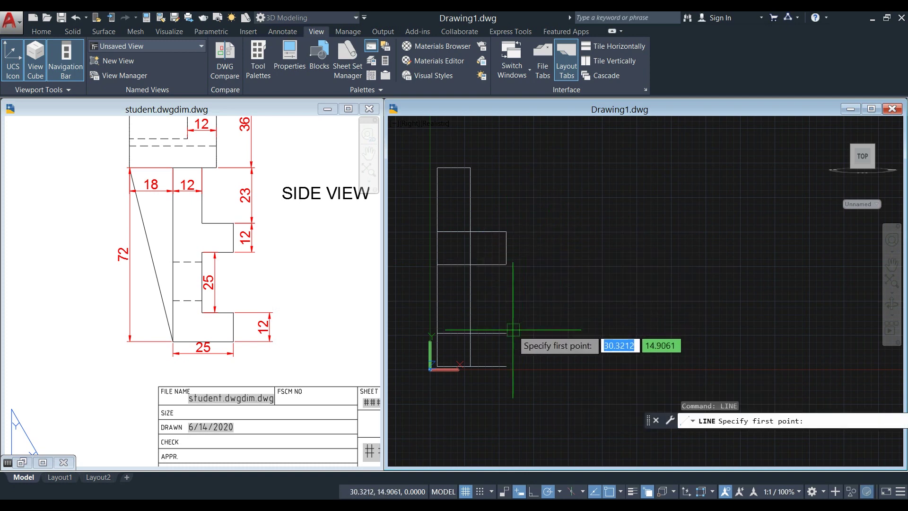
pyautogui.click(506, 334)
pyautogui.click(506, 367)
pyautogui.rightClick(530, 274)
pyautogui.click(559, 285)
pyautogui.moveTo(547, 274); pyautogui.dragTo(595, 266, button='middle')
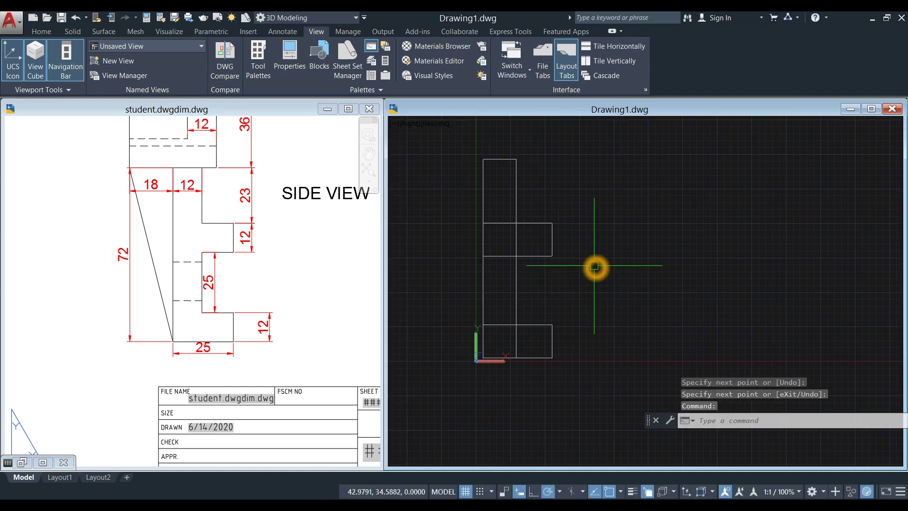
# Trim the horizontal and vertical segments inside the profile where both tabs meet the upright, leaving one continuous outline.
pyautogui.write('t')
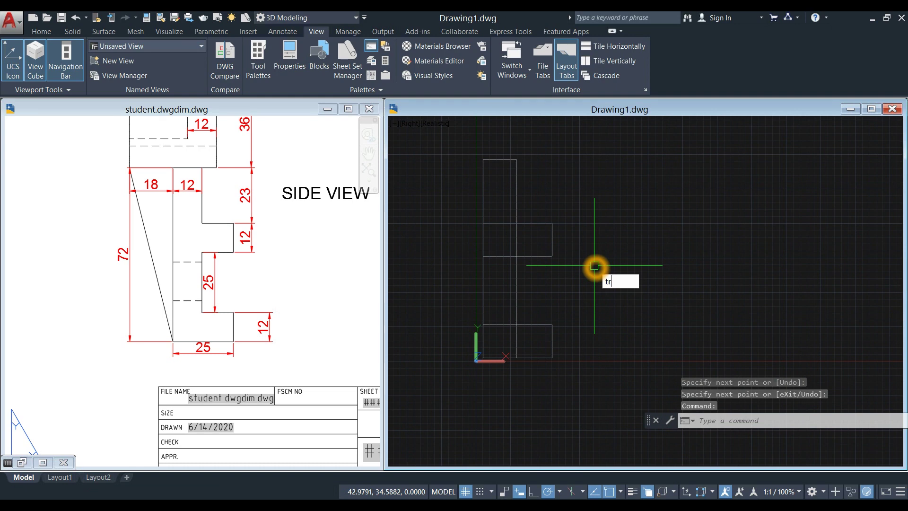
pyautogui.write('r')
pyautogui.press('Return')
pyautogui.click(450, 139)
pyautogui.click(642, 380)
pyautogui.rightClick(595, 218)
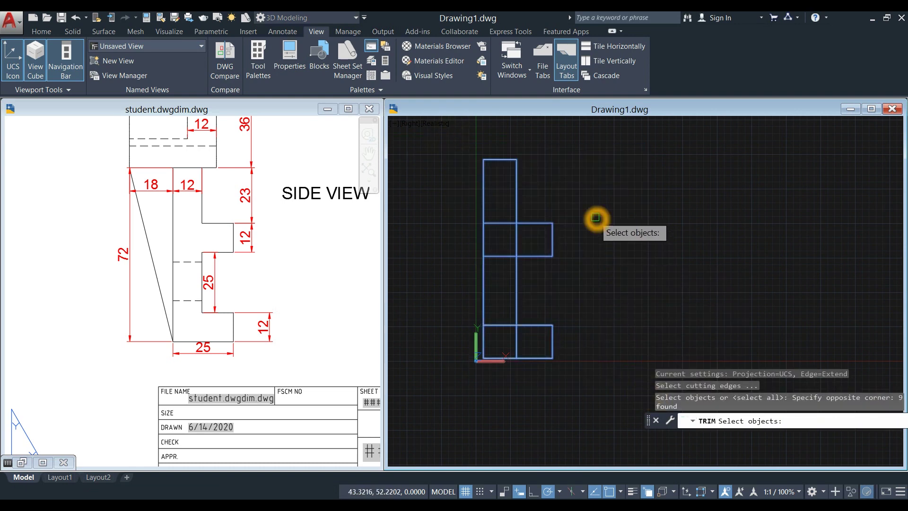
pyautogui.click(503, 223)
pyautogui.click(517, 235)
pyautogui.click(499, 256)
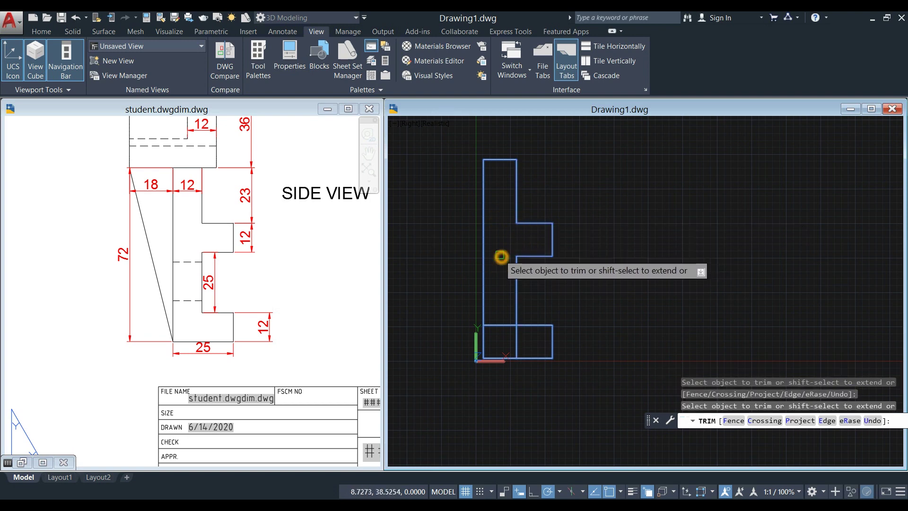
pyautogui.click(500, 327)
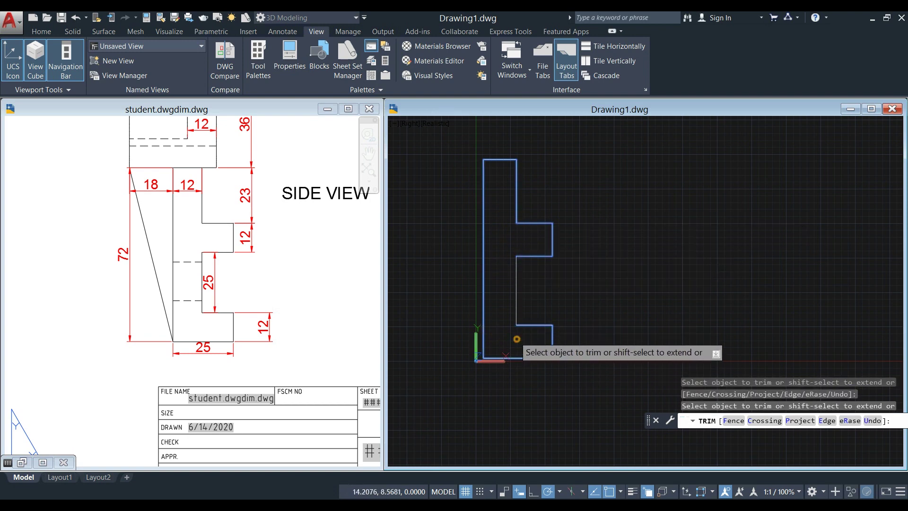
pyautogui.rightClick(587, 256)
pyautogui.click(600, 261)
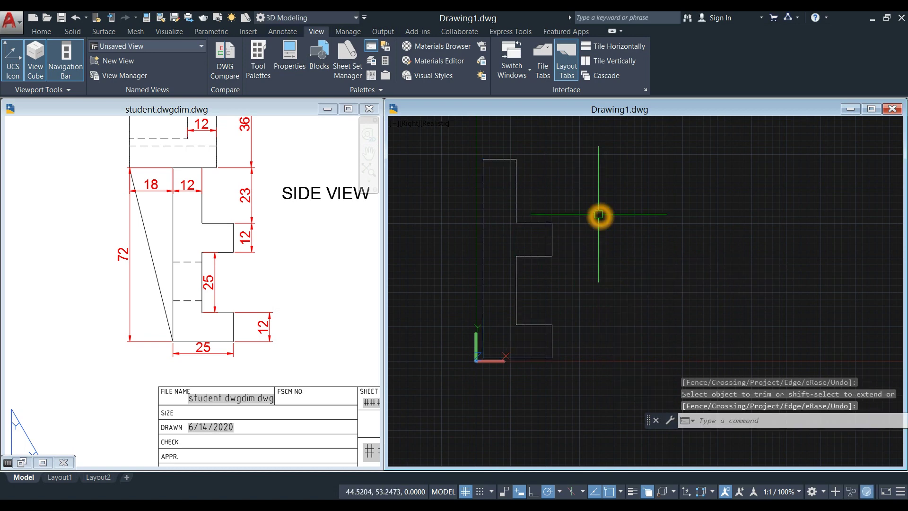
# Join all segments of the side-view outline into a single polyline.
pyautogui.write('j')
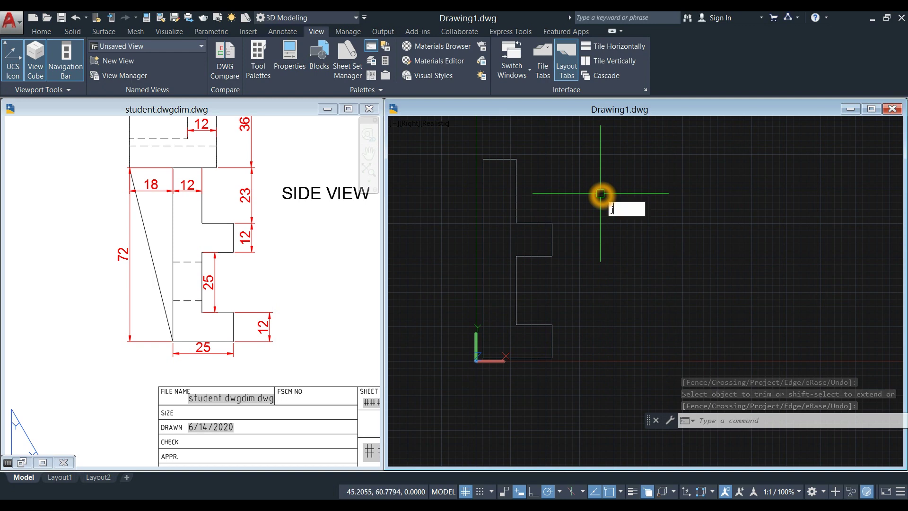
pyautogui.press('Return')
pyautogui.click(458, 147)
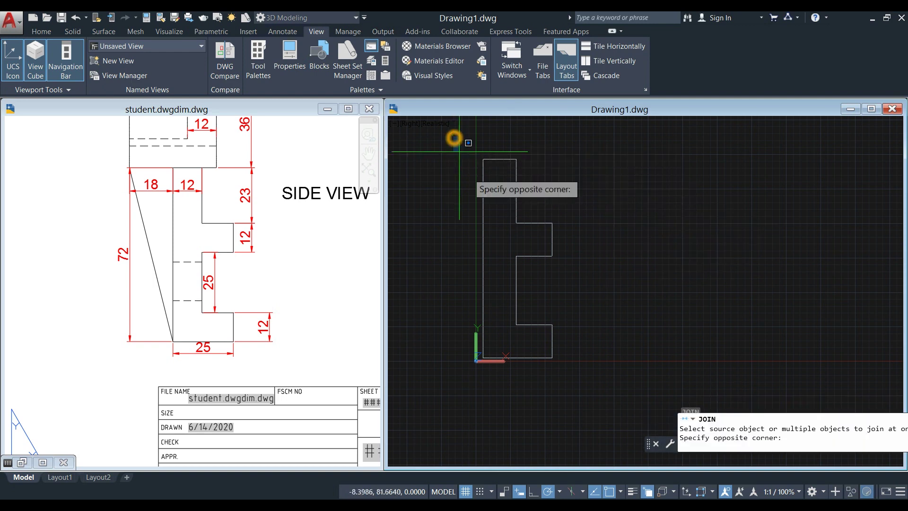
pyautogui.click(614, 416)
pyautogui.press('Return')
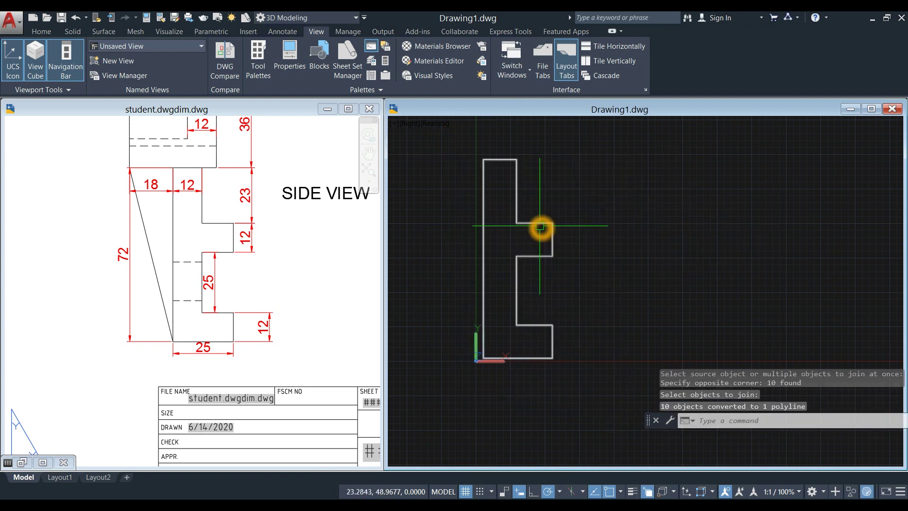
pyautogui.click(540, 227)
pyautogui.press('Escape')
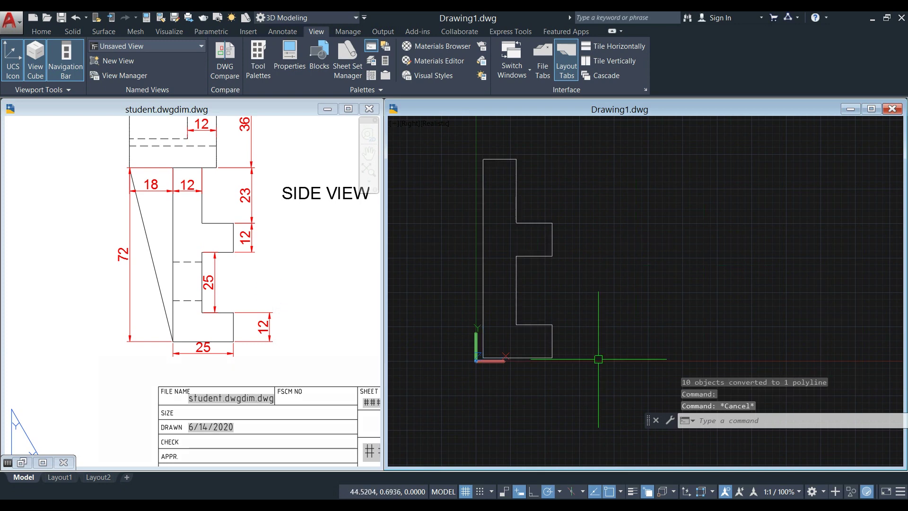
# Draw the rib's top edge 18 units left from the profile's upper-left corner, then its sloping edge to the profile's lower-left corner.
pyautogui.click(269, 290)
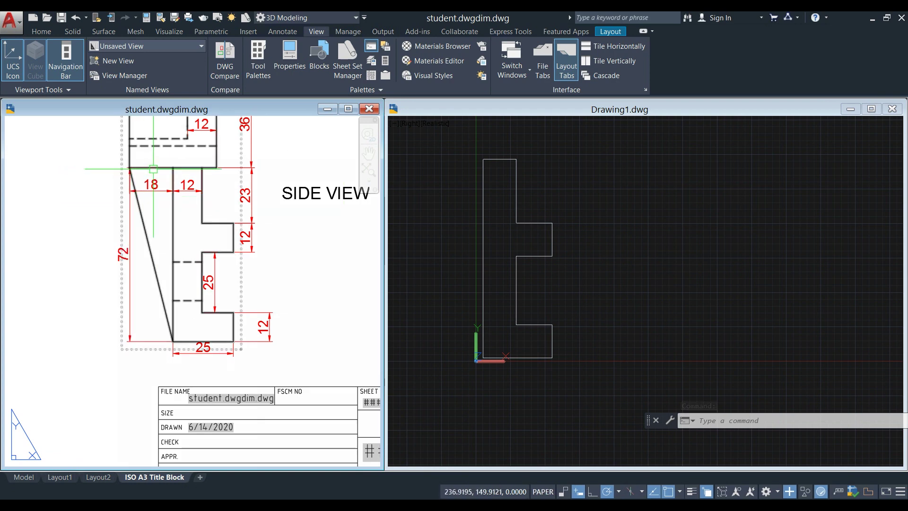
pyautogui.click(174, 333)
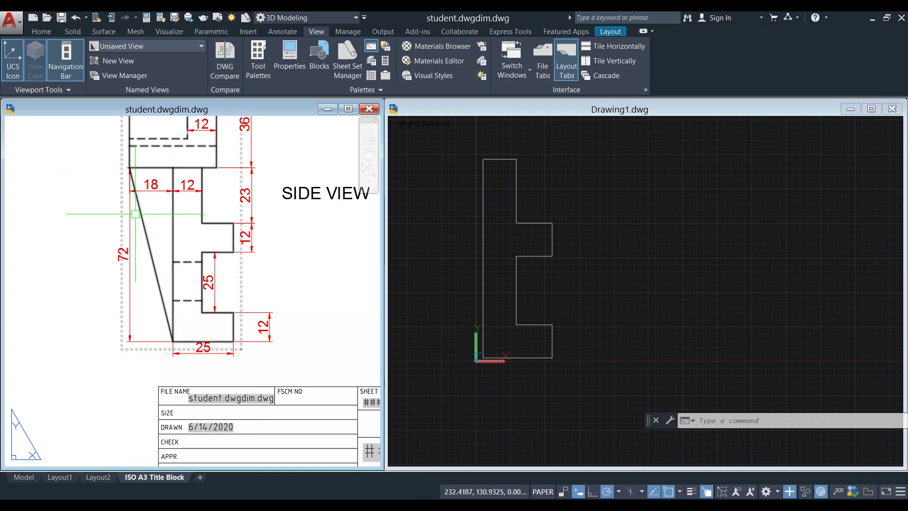
pyautogui.click(413, 254)
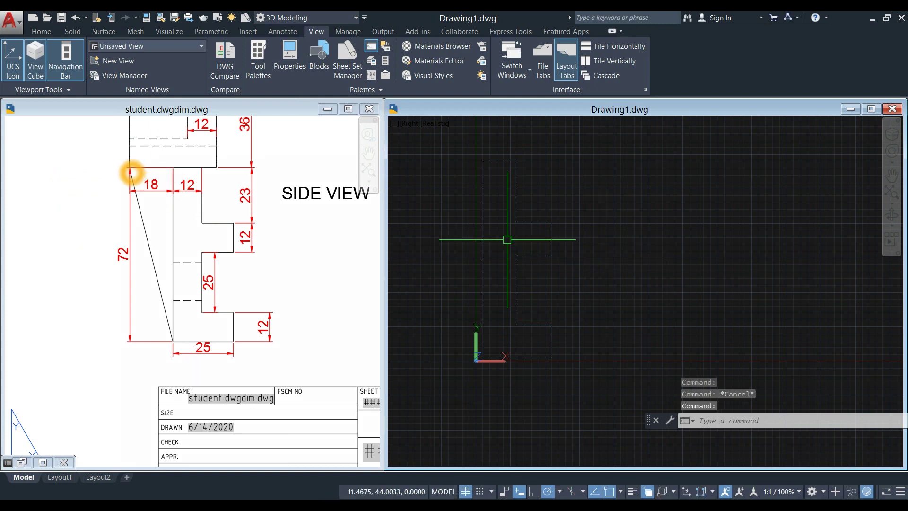
pyautogui.write('l')
pyautogui.press('Return')
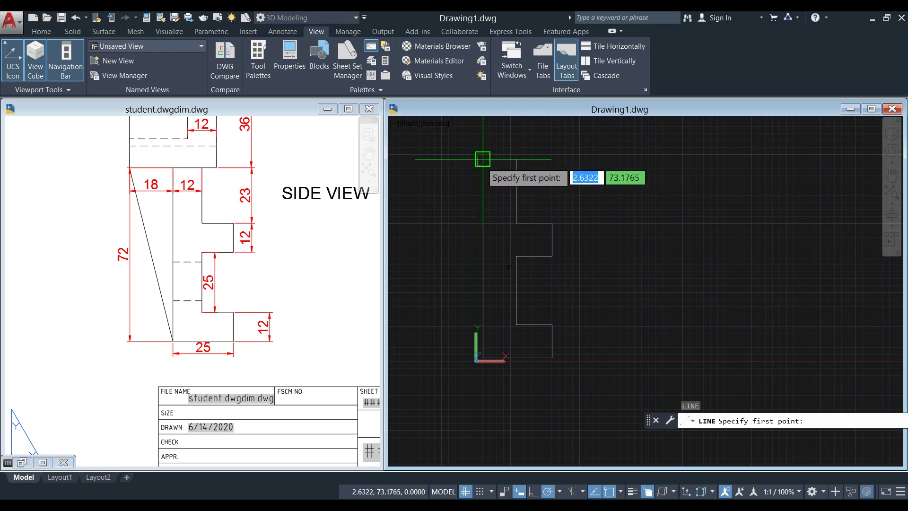
pyautogui.click(483, 159)
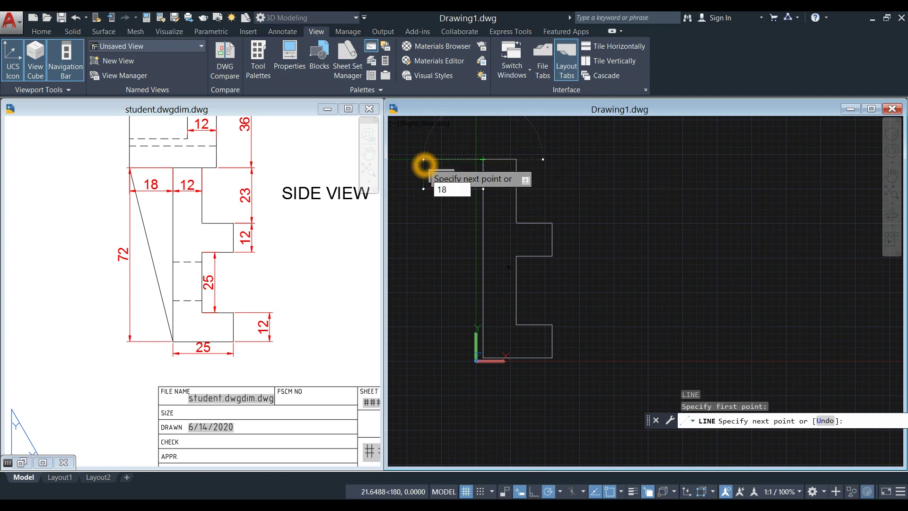
pyautogui.press('Return')
pyautogui.click(483, 358)
pyautogui.rightClick(588, 203)
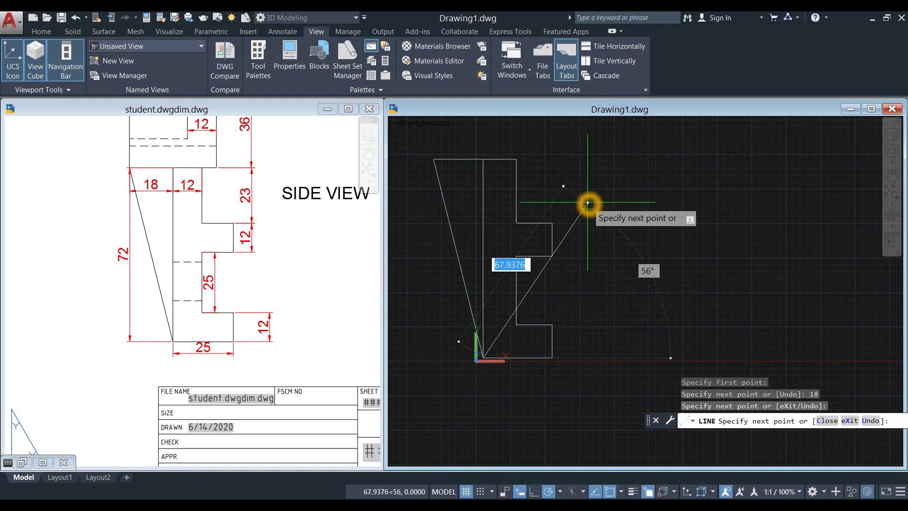
pyautogui.click(594, 207)
pyautogui.click(443, 193)
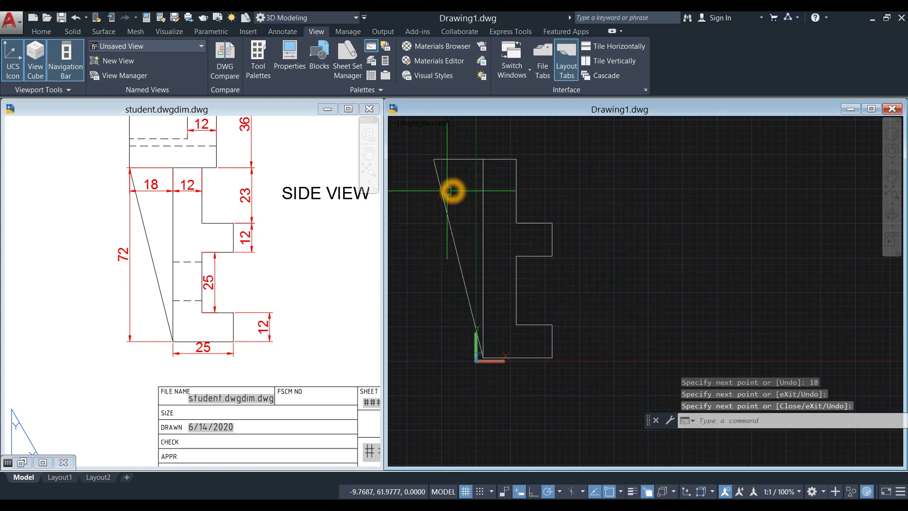
pyautogui.click(456, 157)
pyautogui.press('Escape')
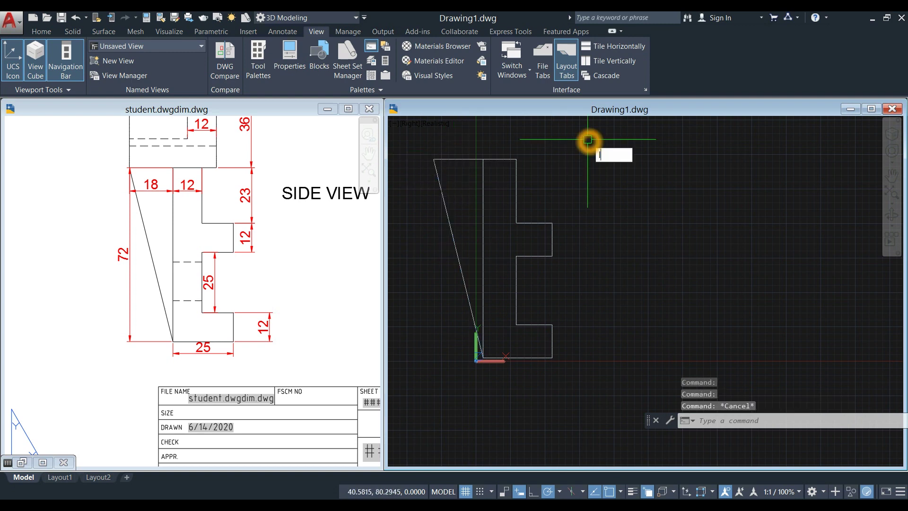
# Close the rib triangle with a vertical line from the profile's lower-left corner up to its upper-left corner.
pyautogui.write('l')
pyautogui.press('Return')
pyautogui.click(483, 358)
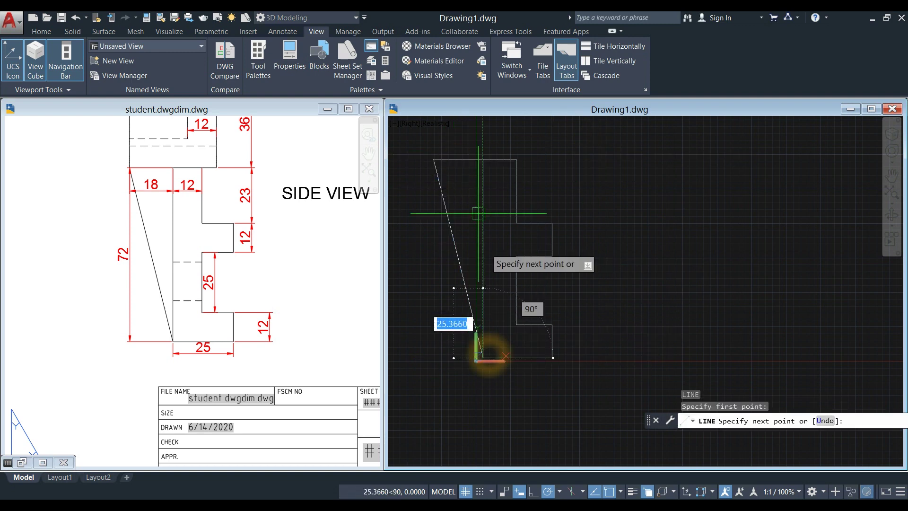
pyautogui.click(482, 159)
pyautogui.rightClick(573, 146)
pyautogui.click(586, 153)
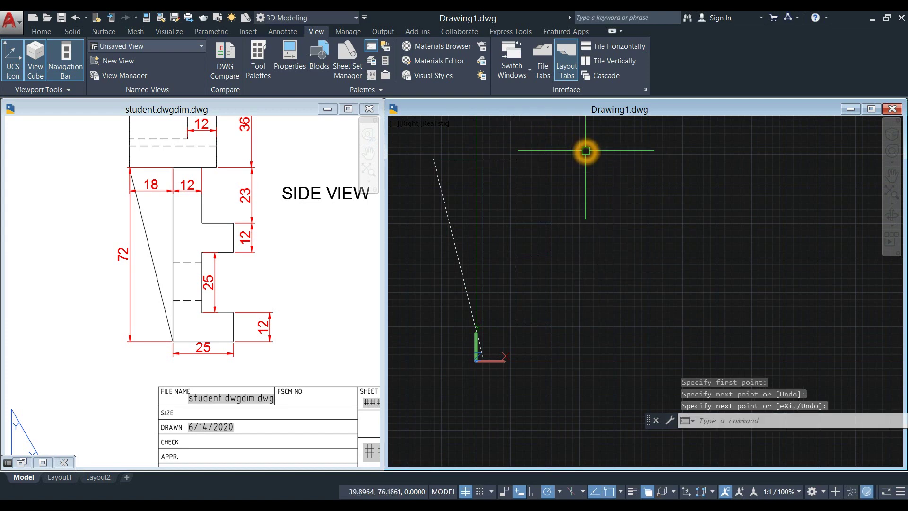
# Join the rib's top, sloping and vertical lines into one polyline, picking the overlapping line rather than the profile's polyline.
pyautogui.write('j')
pyautogui.press('Return')
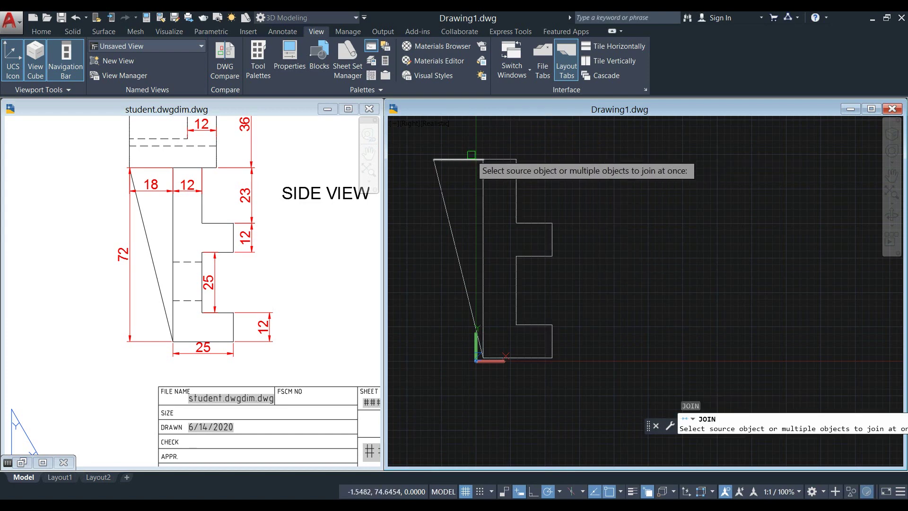
pyautogui.click(470, 155)
pyautogui.click(449, 186)
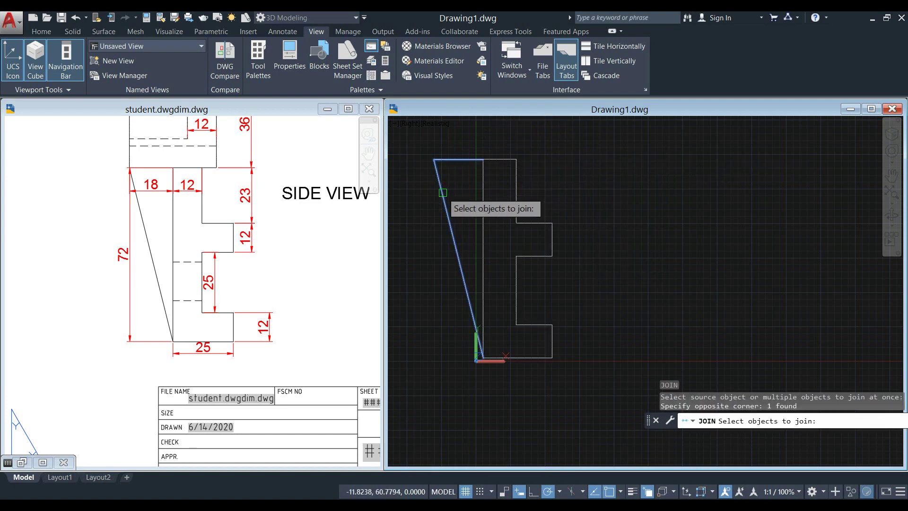
pyautogui.click(446, 201)
pyautogui.click(482, 184)
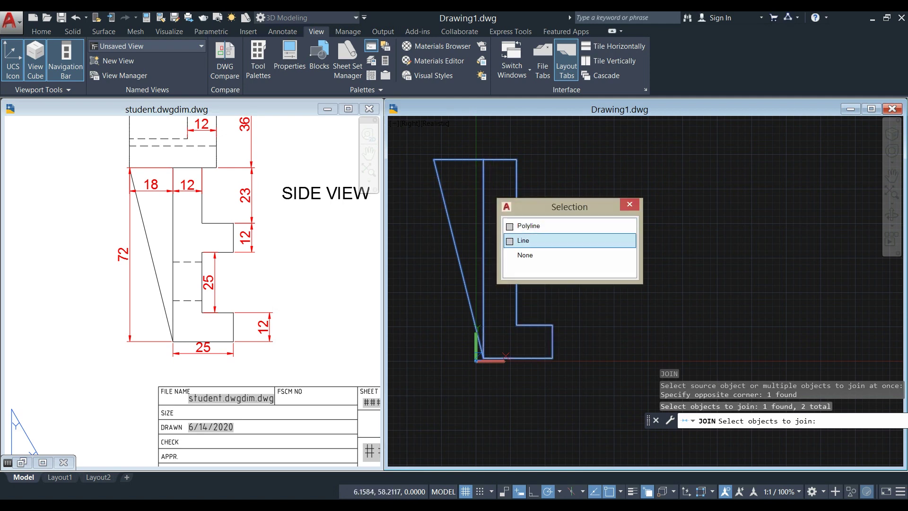
pyautogui.click(523, 240)
pyautogui.press('Return')
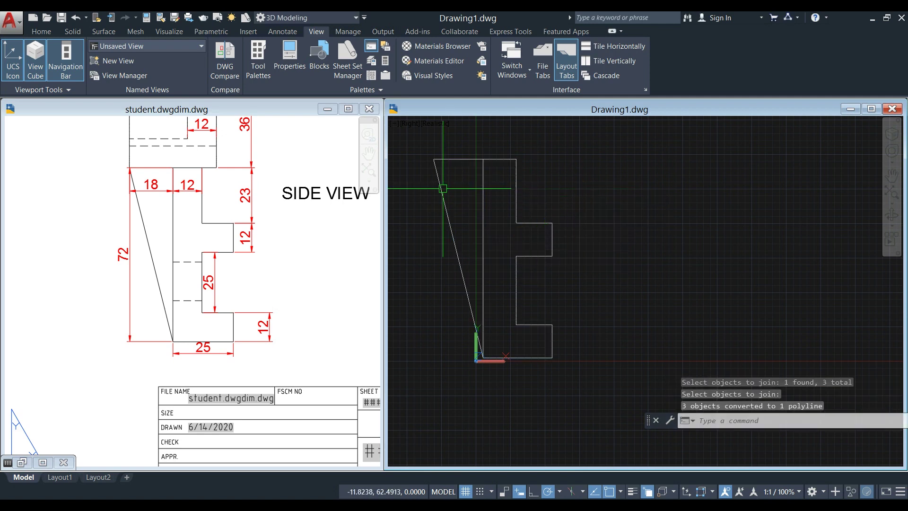
pyautogui.click(444, 188)
pyautogui.press('Escape')
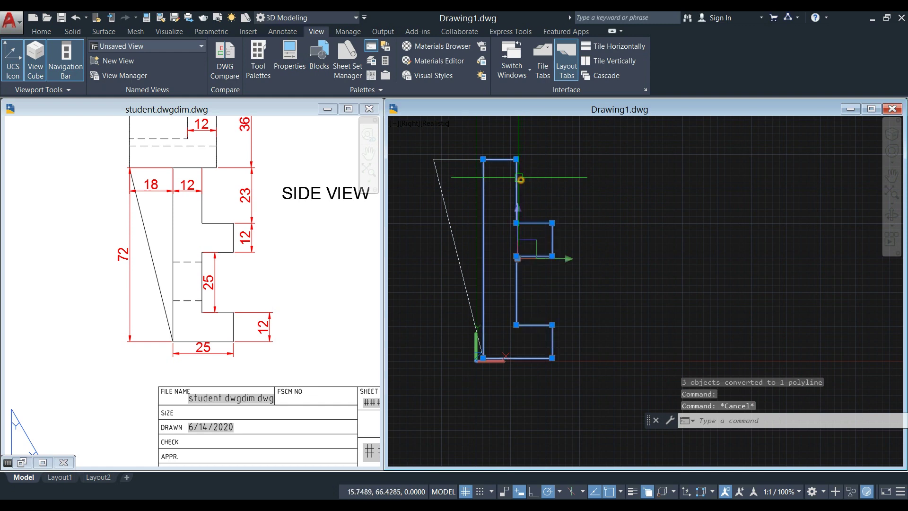
pyautogui.click(516, 178)
pyautogui.press('Escape')
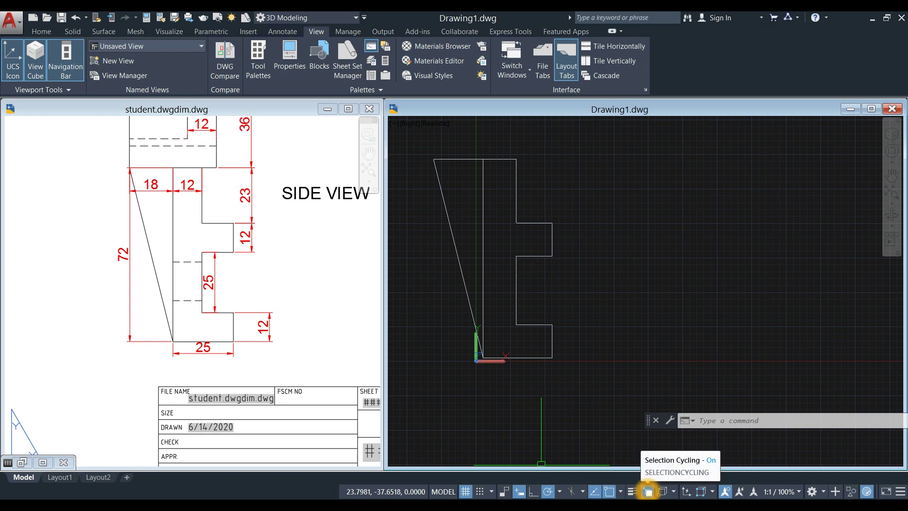
# Orbit the profile and rib outlines to an angled 3D view and turn off the drawing grid.
pyautogui.keyDown('shift'); pyautogui.moveTo(604, 286); pyautogui.dragTo(607, 327, button='middle'); pyautogui.keyUp('shift')
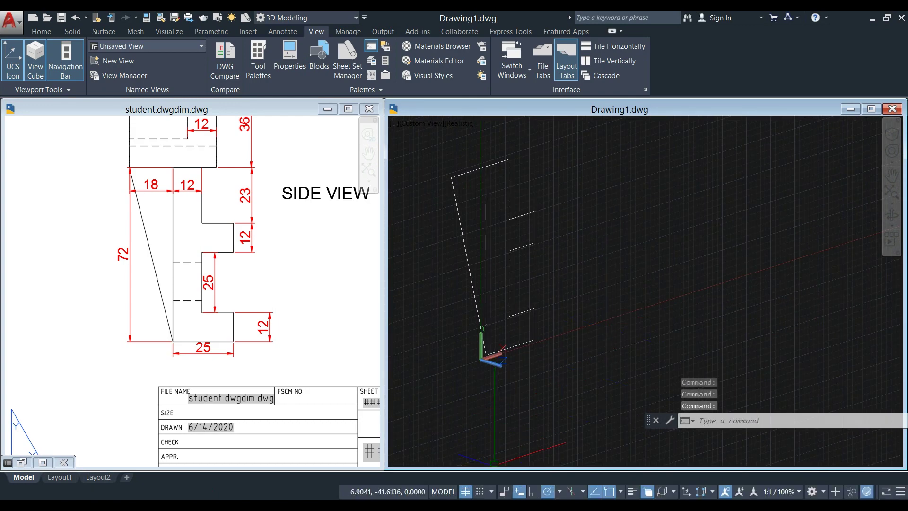
pyautogui.click(466, 492)
pyautogui.keyDown('shift'); pyautogui.moveTo(539, 350); pyautogui.dragTo(557, 336, button='middle'); pyautogui.keyUp('shift')
# Examine the reference drawing's isometric and front views for the width of the body and the rib.
pyautogui.click(294, 284)
pyautogui.click(531, 229)
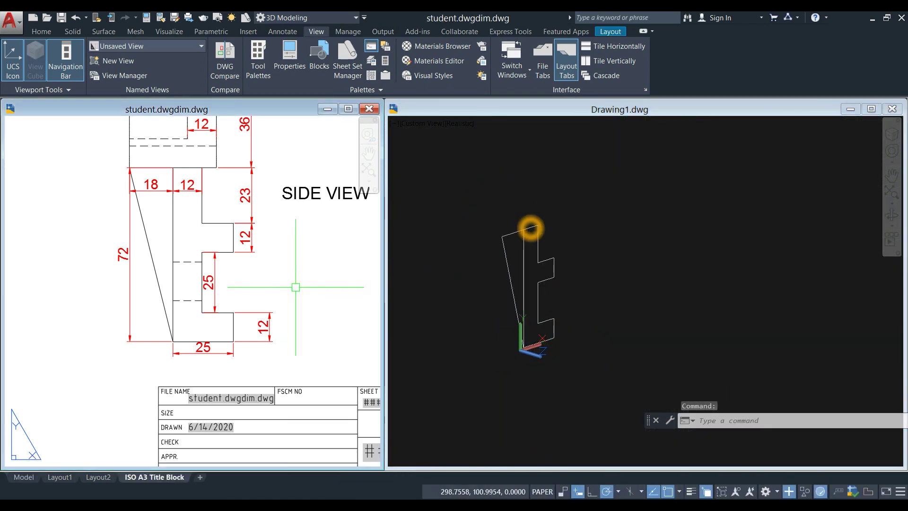
pyautogui.click(534, 228)
pyautogui.press('Escape')
pyautogui.click(310, 239)
pyautogui.scroll(-5, 309, 235)
pyautogui.scroll(3, 312, 312)
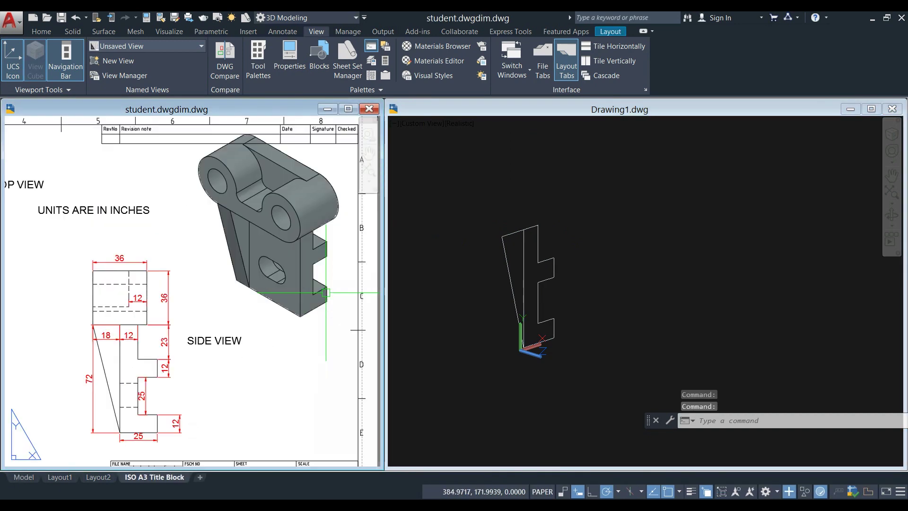
pyautogui.click(318, 298)
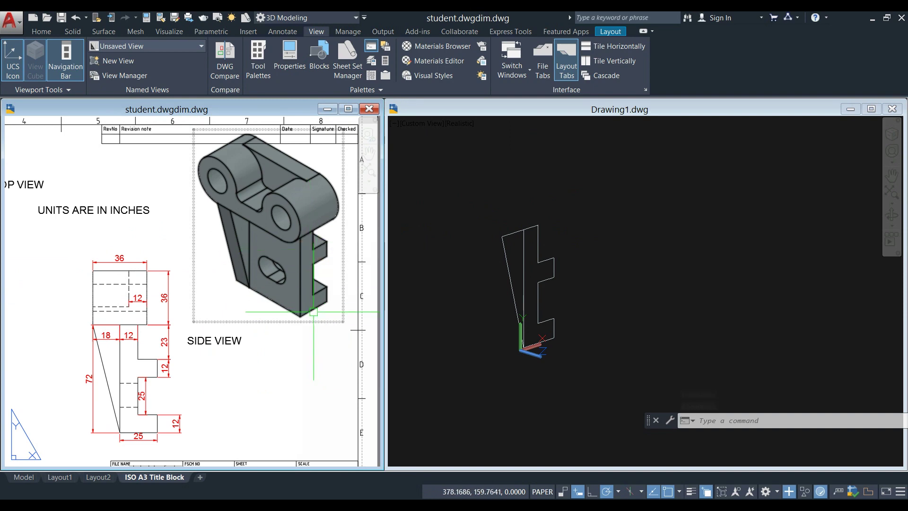
pyautogui.scroll(-4, 245, 315)
pyautogui.moveTo(245, 315); pyautogui.dragTo(266, 274, button='middle')
pyautogui.scroll(2, 148, 332)
pyautogui.click(150, 332)
pyautogui.moveTo(150, 332); pyautogui.dragTo(182, 358, button='middle')
pyautogui.scroll(2, 180, 352)
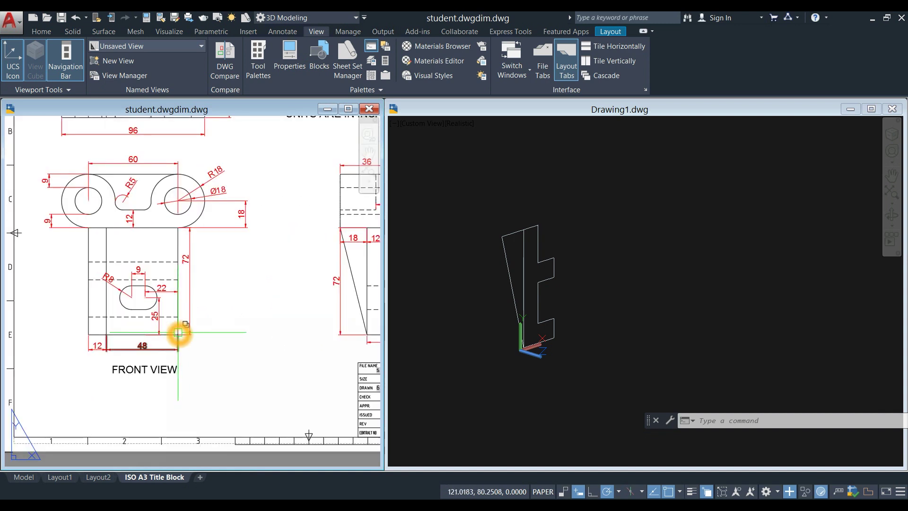
pyautogui.click(178, 334)
pyautogui.click(81, 335)
pyautogui.press('Escape')
pyautogui.click(146, 345)
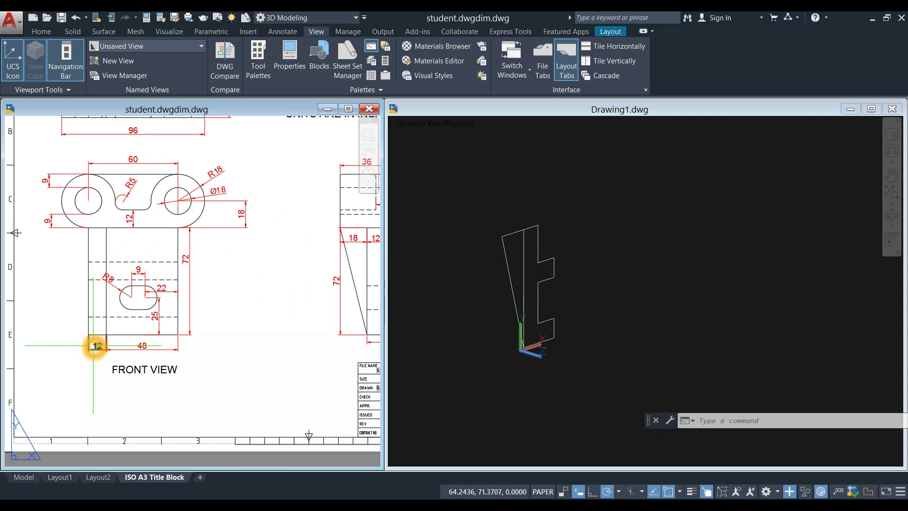
# Extrude the side-view profile polyline 60 units toward the rear-left as a solid, leaving the rib triangle unextruded.
pyautogui.click(446, 308)
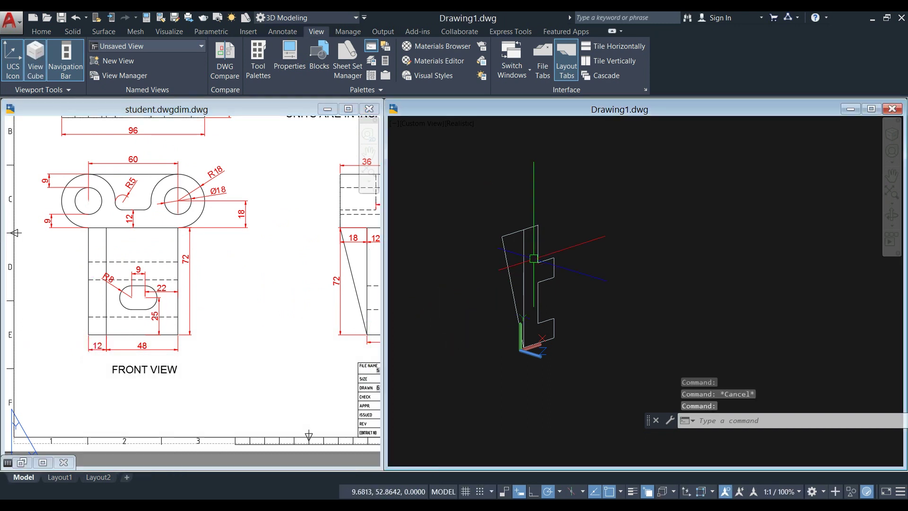
pyautogui.click(543, 249)
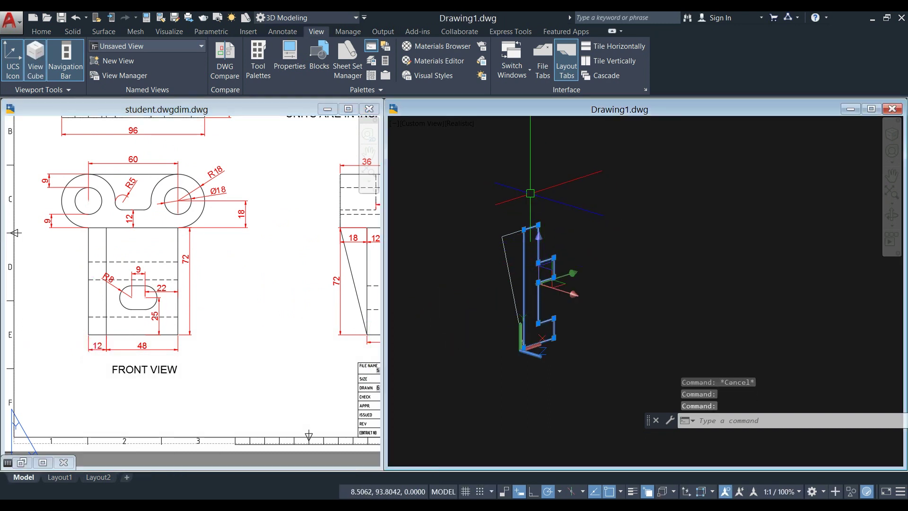
pyautogui.click(530, 194)
pyautogui.press('Escape')
pyautogui.click(319, 159)
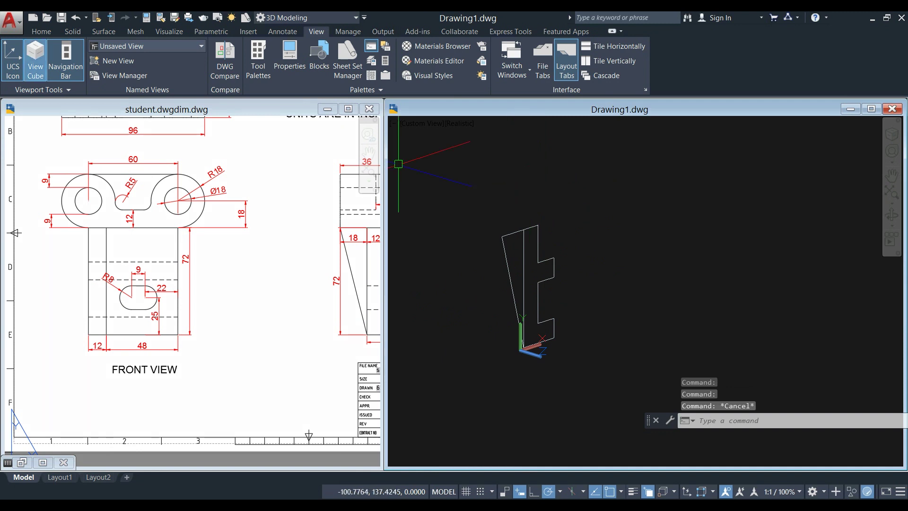
pyautogui.click(43, 32)
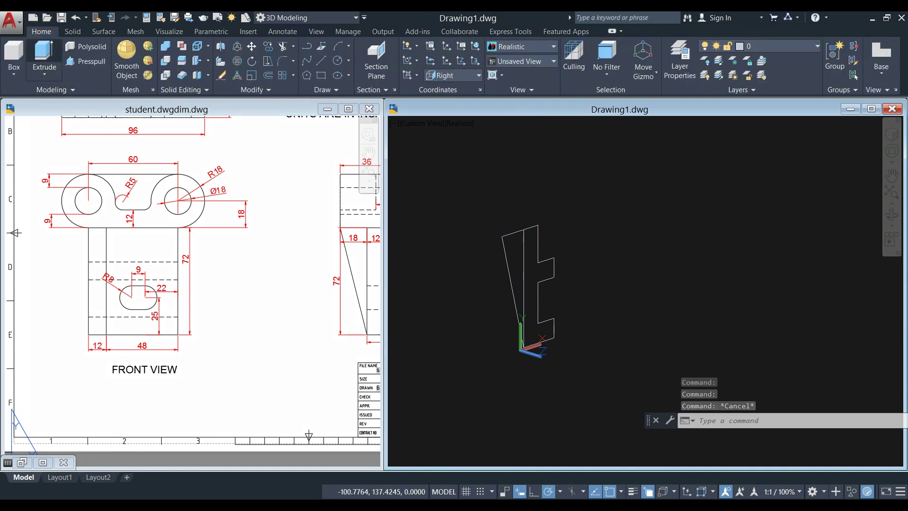
pyautogui.click(43, 53)
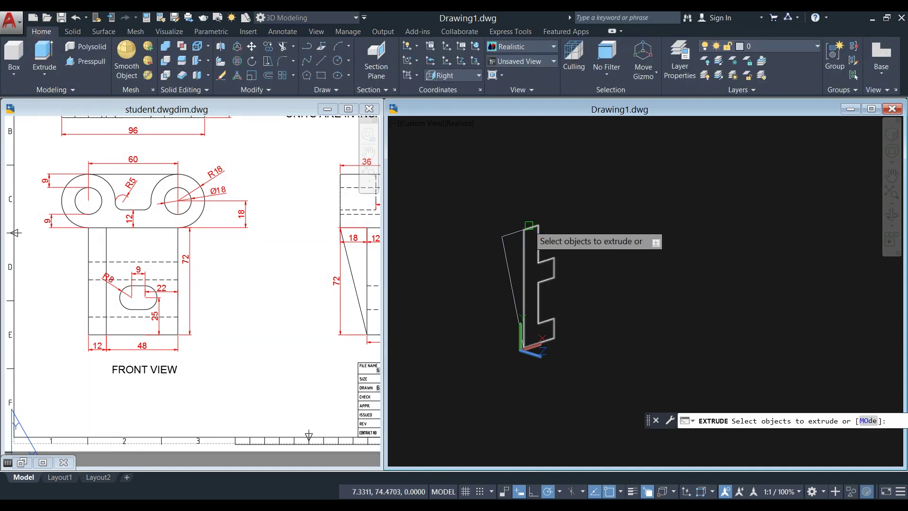
pyautogui.click(529, 225)
pyautogui.rightClick(532, 187)
pyautogui.click(536, 189)
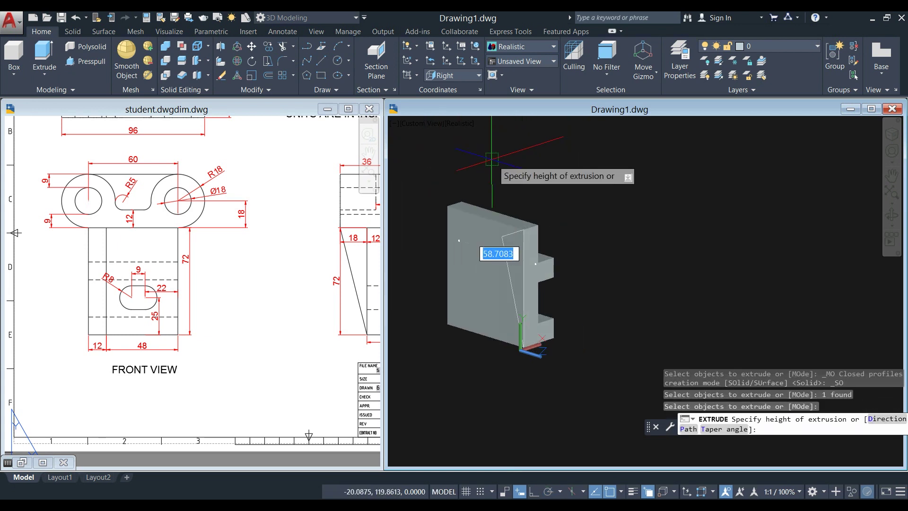
pyautogui.click(494, 162)
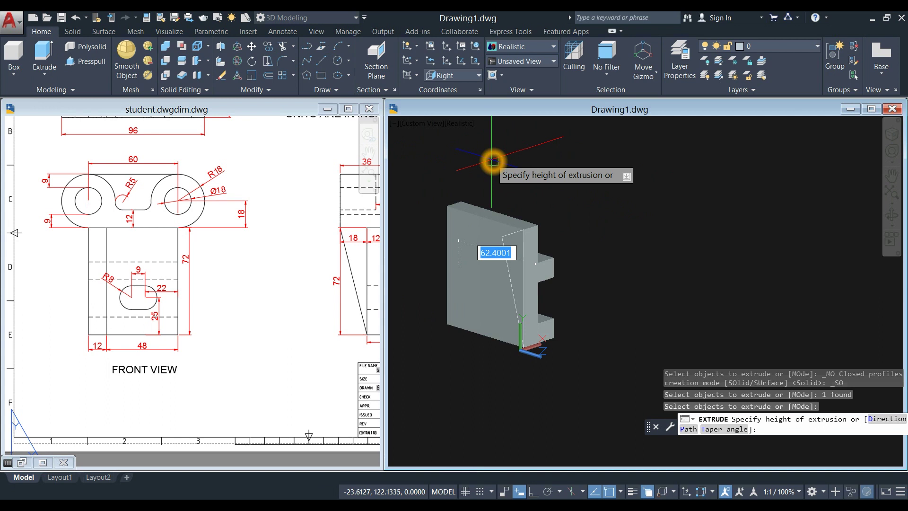
pyautogui.write('60')
pyautogui.press('Return')
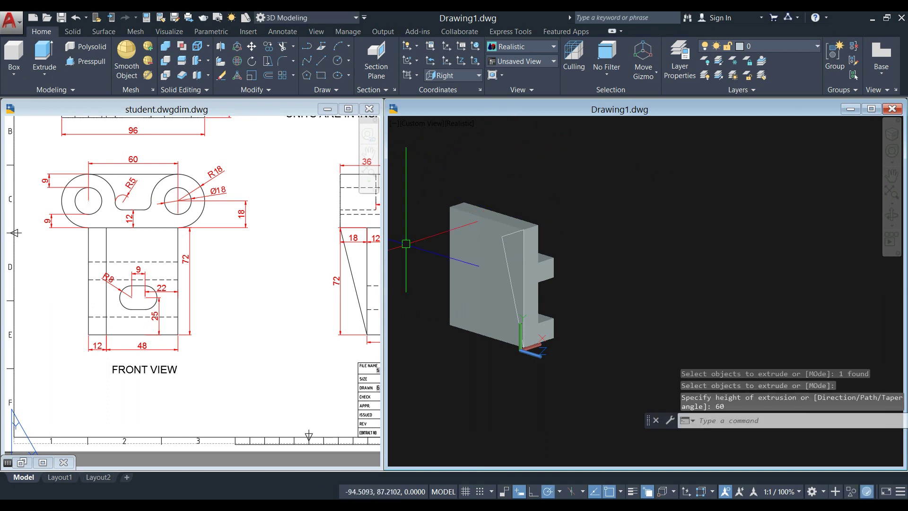
# Move the rib triangle by its lowest vertex to the lower corner at the far end of the extruded body.
pyautogui.click(212, 318)
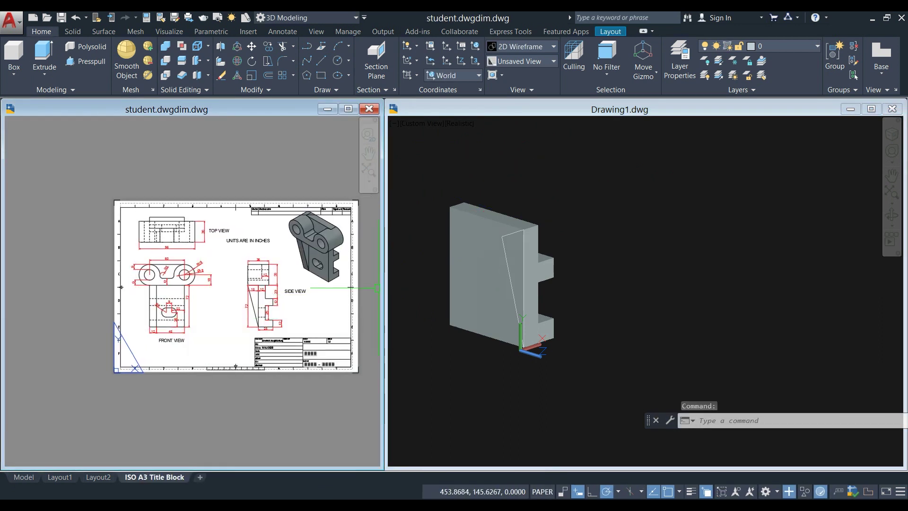
pyautogui.click(436, 367)
pyautogui.click(503, 267)
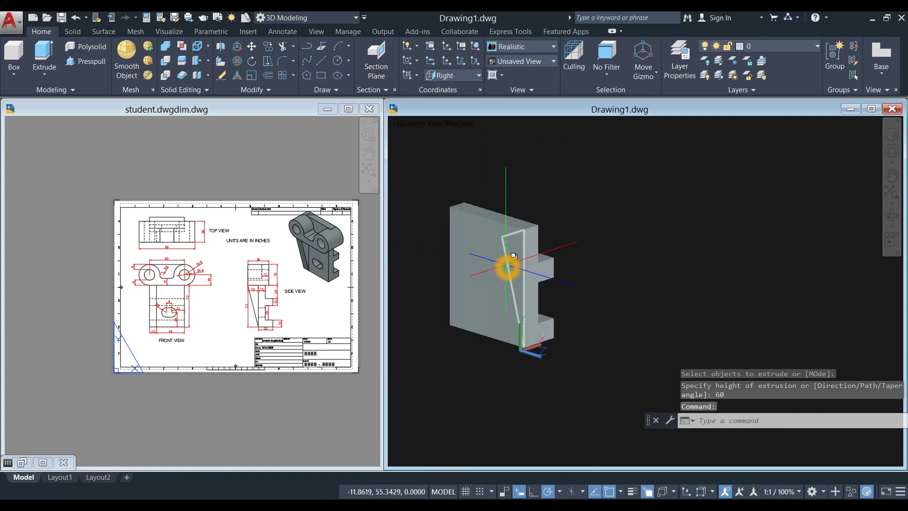
pyautogui.press('Escape')
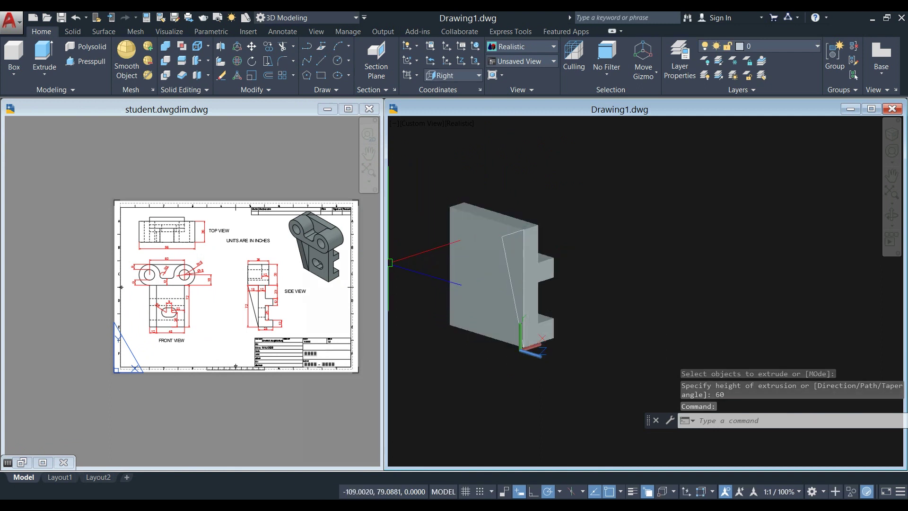
pyautogui.click(501, 239)
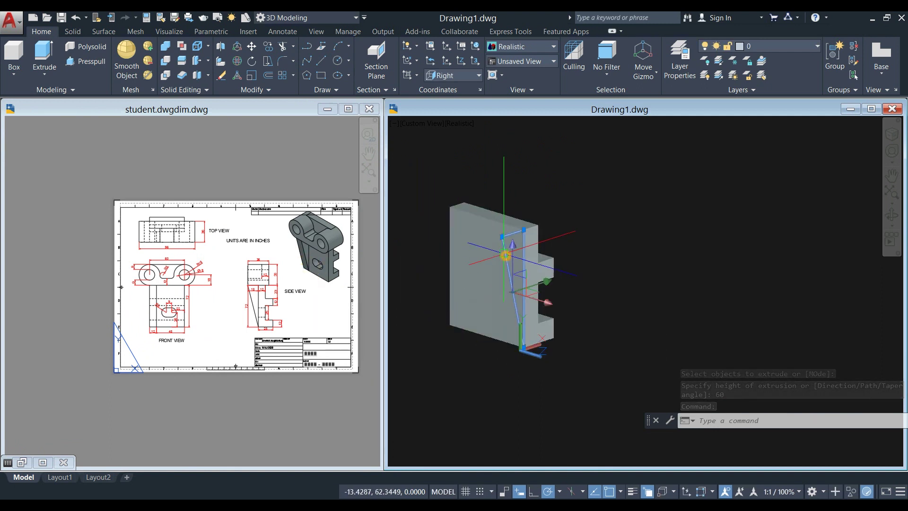
pyautogui.click(587, 296)
pyautogui.rightClick(586, 412)
pyautogui.click(593, 282)
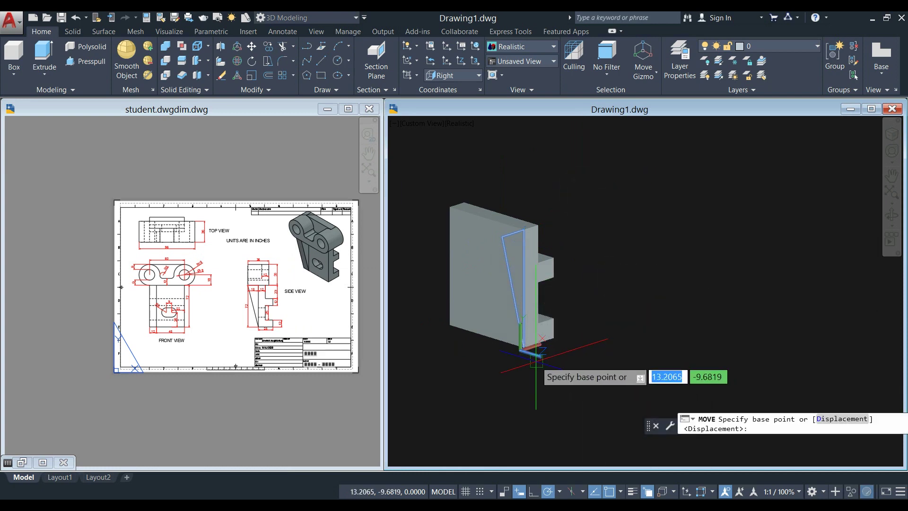
pyautogui.click(524, 350)
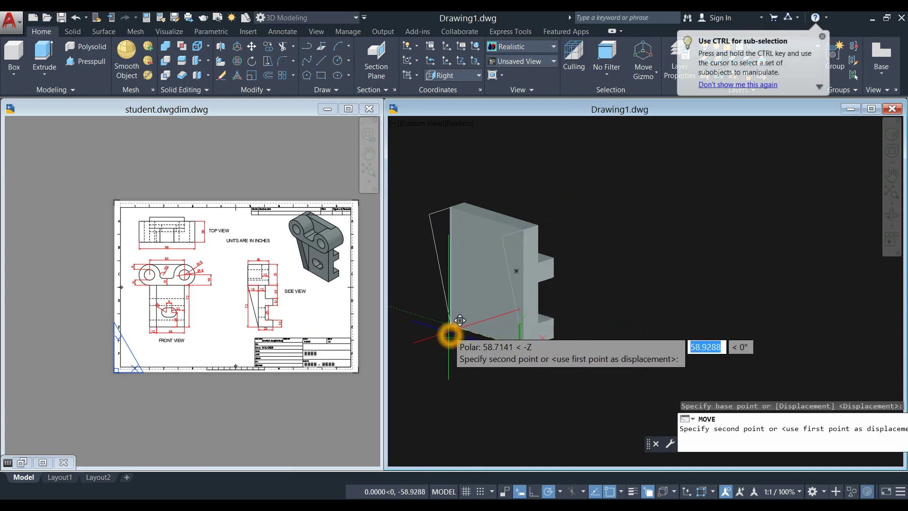
pyautogui.click(449, 326)
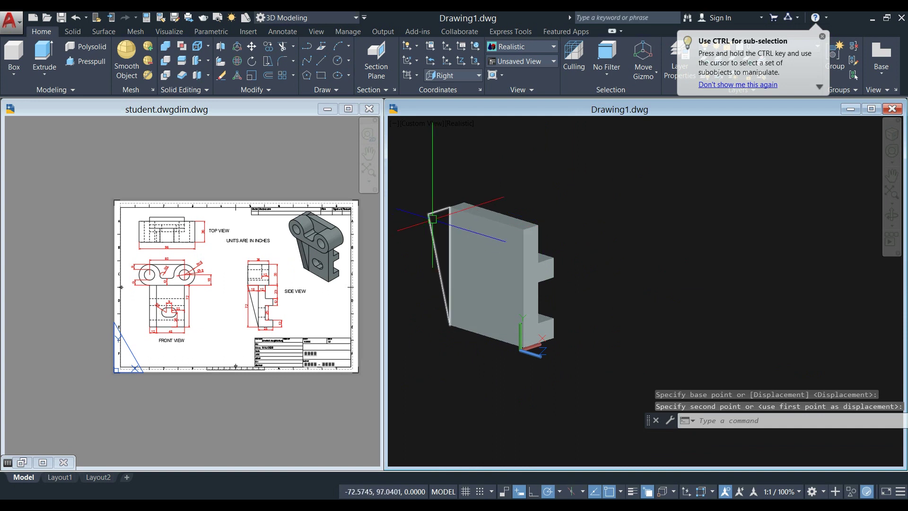
pyautogui.press('Escape')
# Examine the reference front view for the thickness and position of the rib.
pyautogui.click(175, 331)
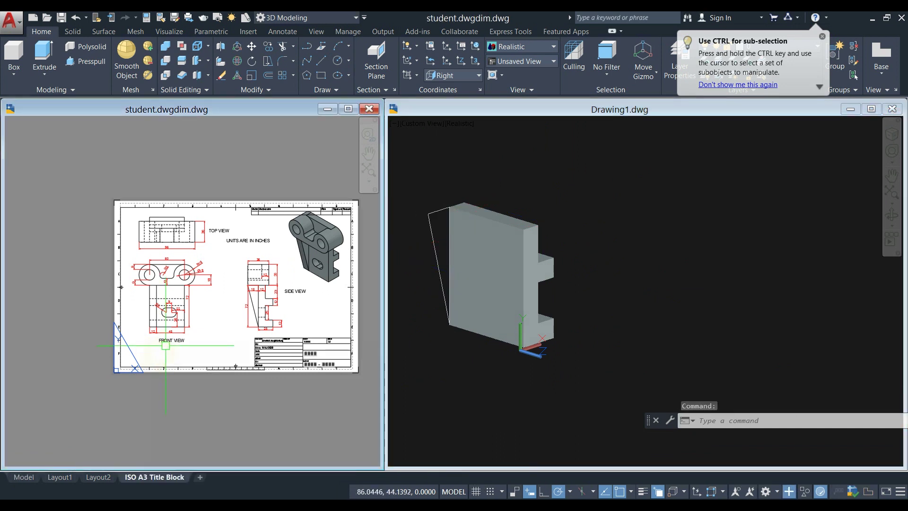
pyautogui.scroll(2, 175, 331)
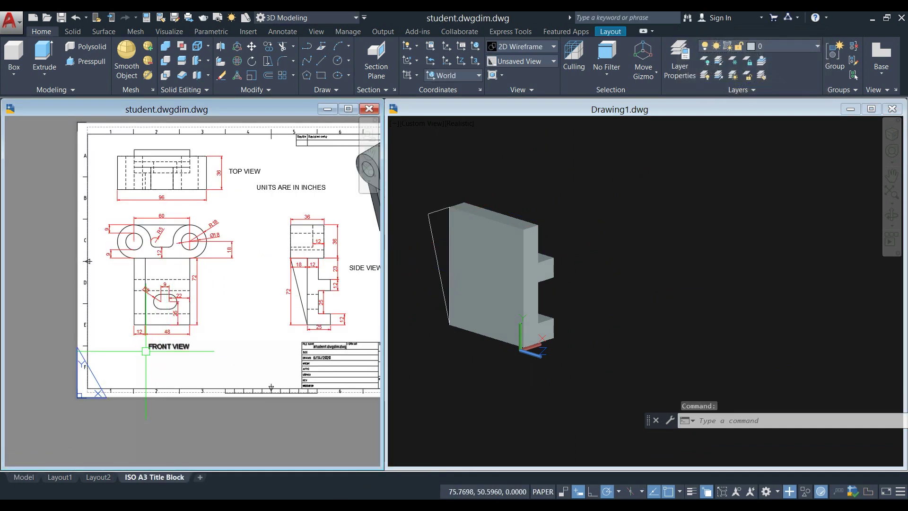
pyautogui.scroll(2, 133, 343)
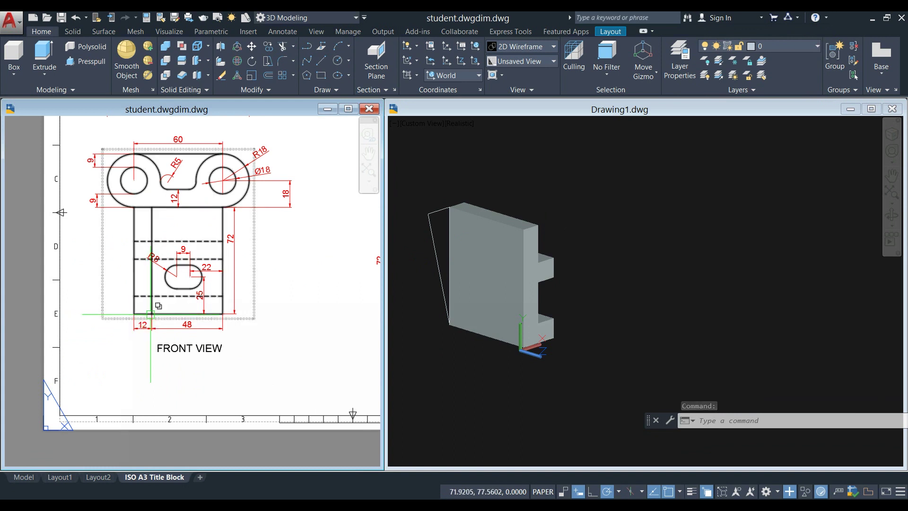
pyautogui.click(297, 305)
pyautogui.scroll(-2, 297, 305)
pyautogui.click(296, 303)
pyautogui.click(298, 300)
pyautogui.scroll(-2, 296, 300)
pyautogui.moveTo(295, 299); pyautogui.dragTo(195, 326, button='middle')
pyautogui.scroll(-2, 206, 322)
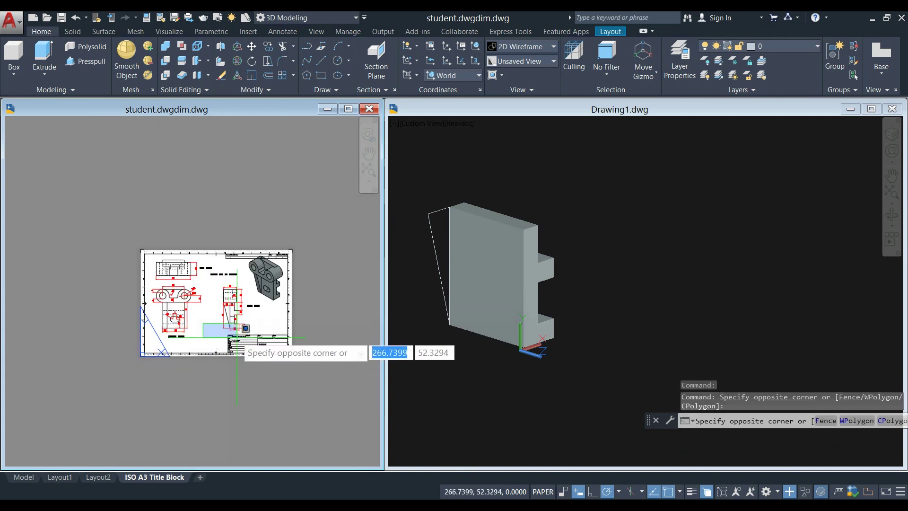
pyautogui.click(236, 338)
# Extrude the moved rib triangle 12 units along the body's face as a solid.
pyautogui.click(444, 366)
pyautogui.click(438, 273)
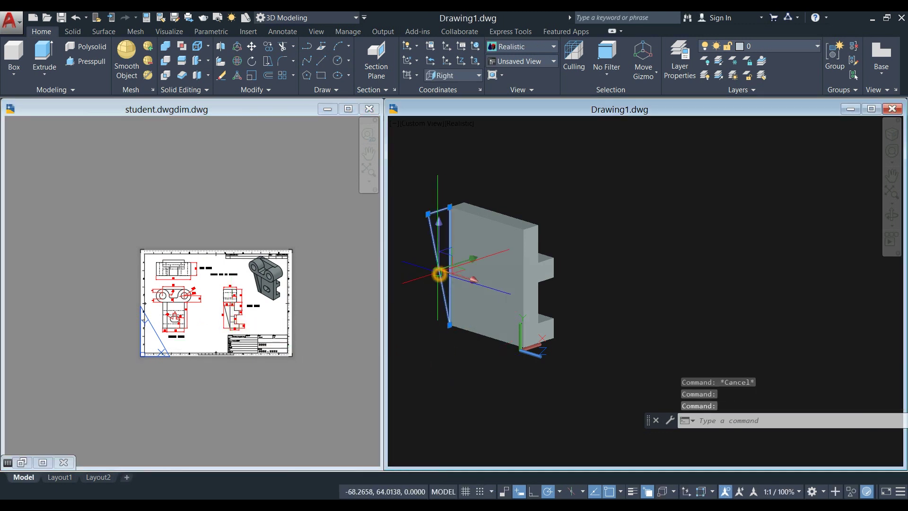
pyautogui.click(45, 55)
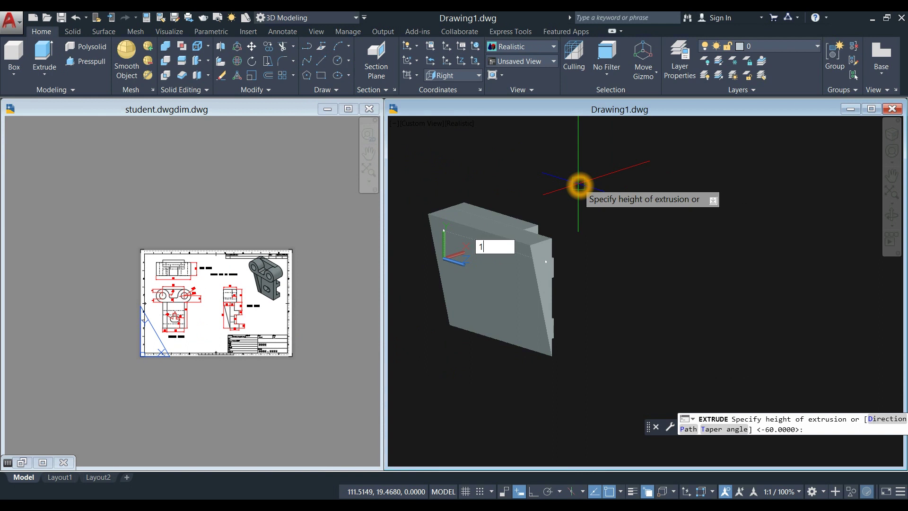
pyautogui.press('Return')
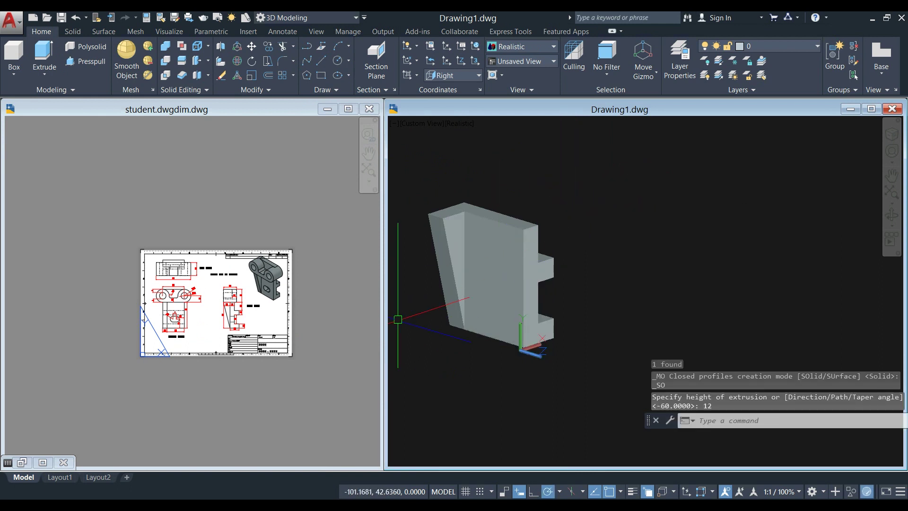
# Examine the pictorial view of the bracket in the reference drawing.
pyautogui.click(324, 353)
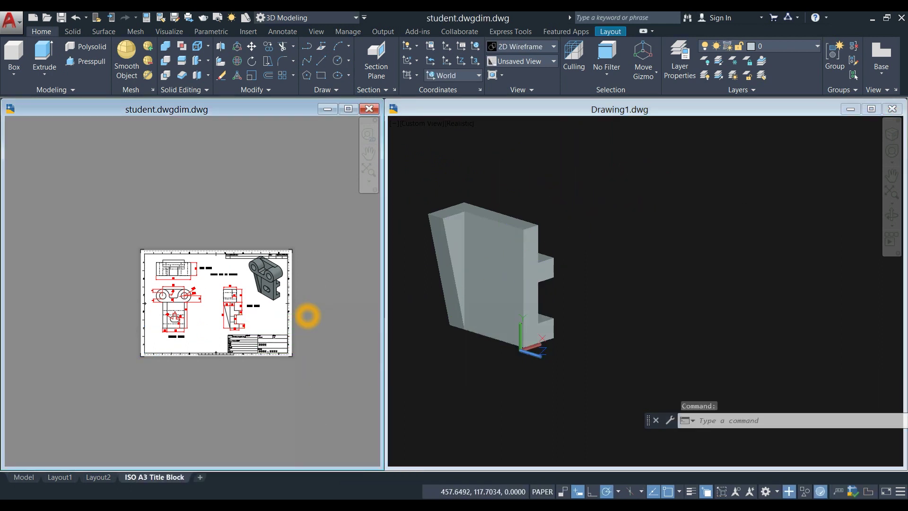
pyautogui.scroll(2, 308, 315)
pyautogui.click(251, 250)
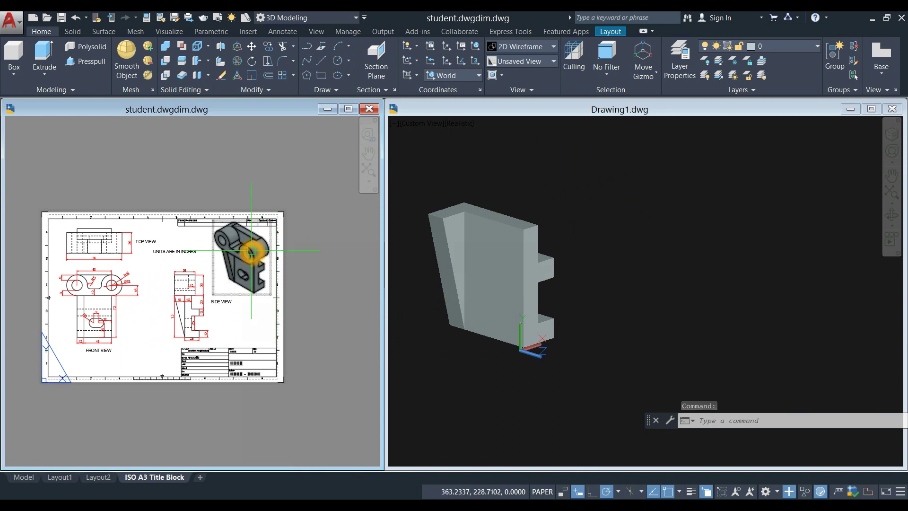
pyautogui.click(407, 251)
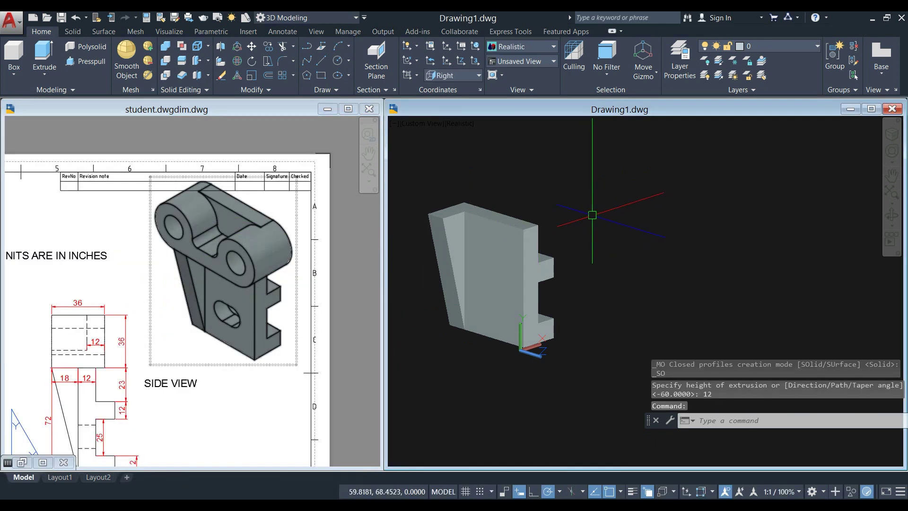
pyautogui.click(242, 344)
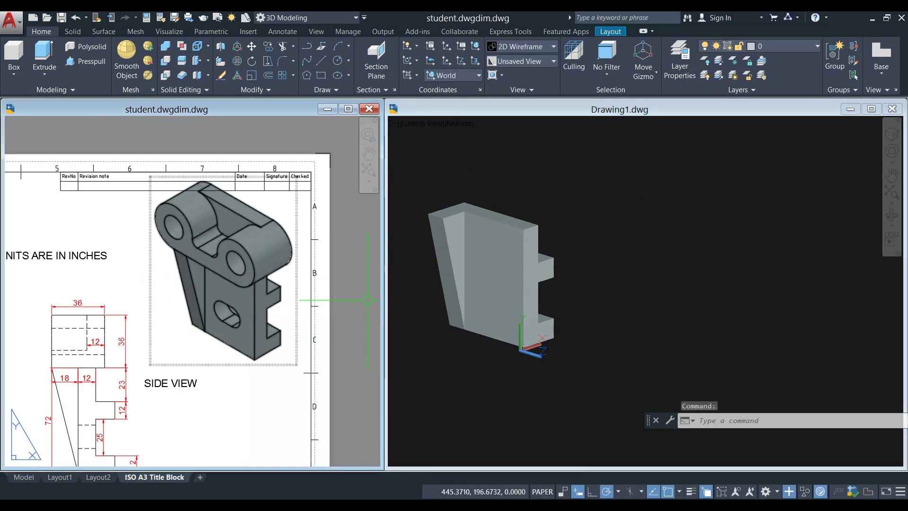
pyautogui.press('Escape')
# Switch the model to the Front view and display it in the X-Ray visual style.
pyautogui.click(493, 183)
pyautogui.click(421, 123)
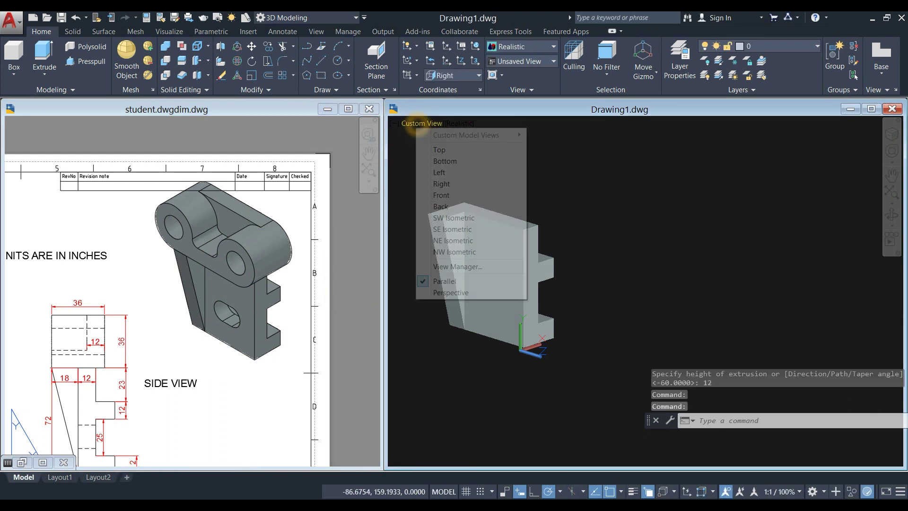
pyautogui.click(457, 195)
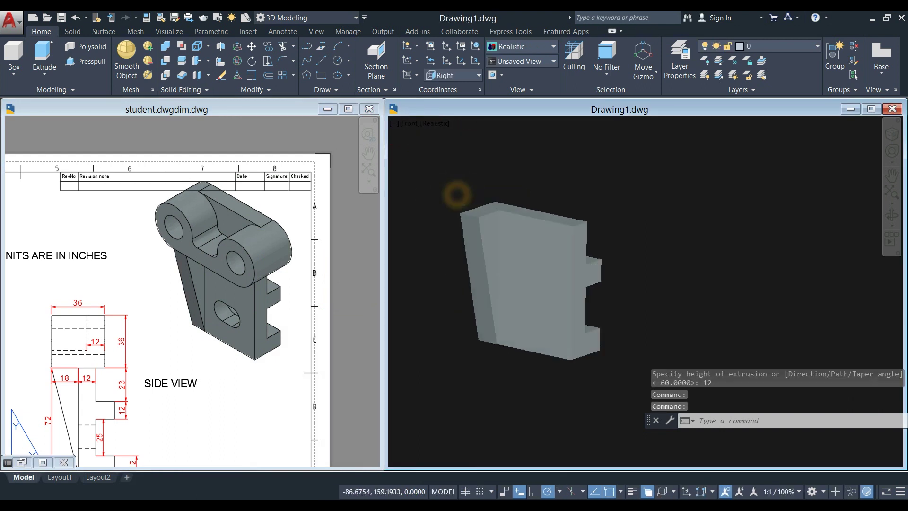
pyautogui.click(440, 124)
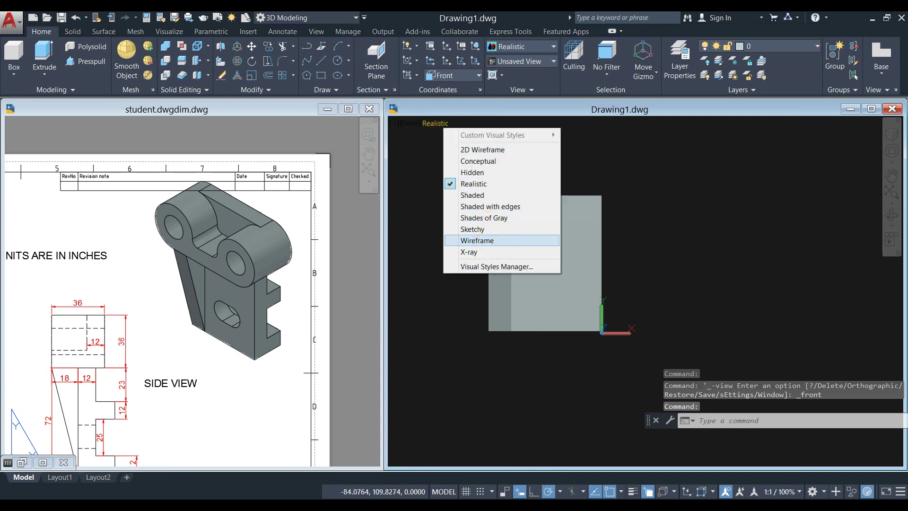
pyautogui.click(479, 240)
pyautogui.click(440, 124)
pyautogui.click(465, 251)
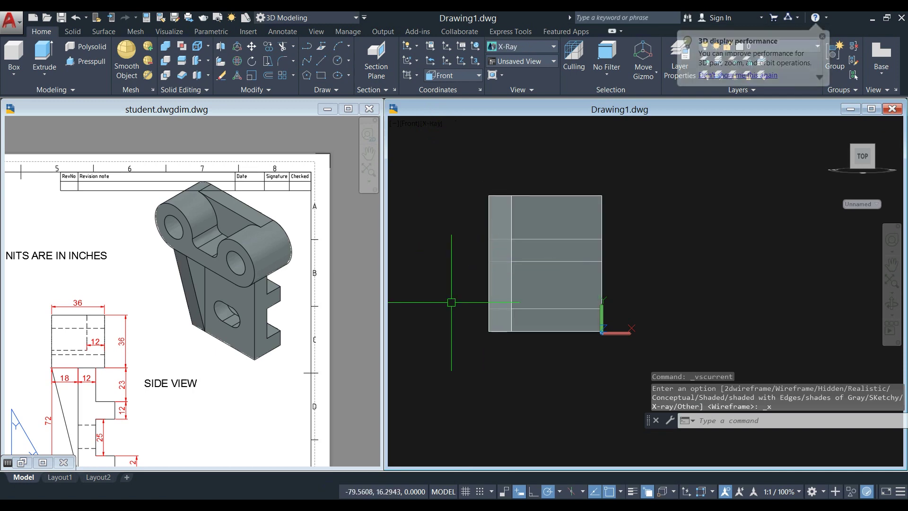
# Examine the reference front view for the hole diameter, outer radius and centre position of the upper lugs.
pyautogui.click(279, 304)
pyautogui.scroll(-4, 275, 306)
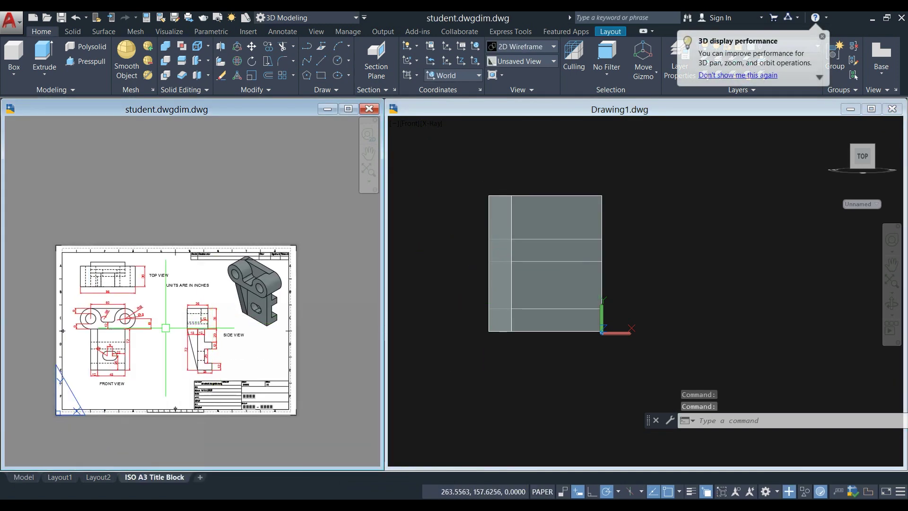
pyautogui.scroll(5, 166, 328)
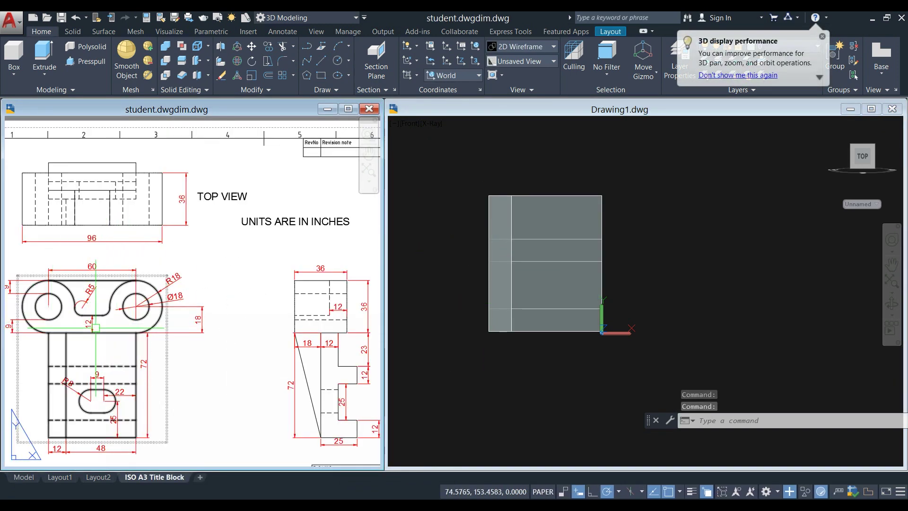
pyautogui.click(633, 237)
pyautogui.click(128, 341)
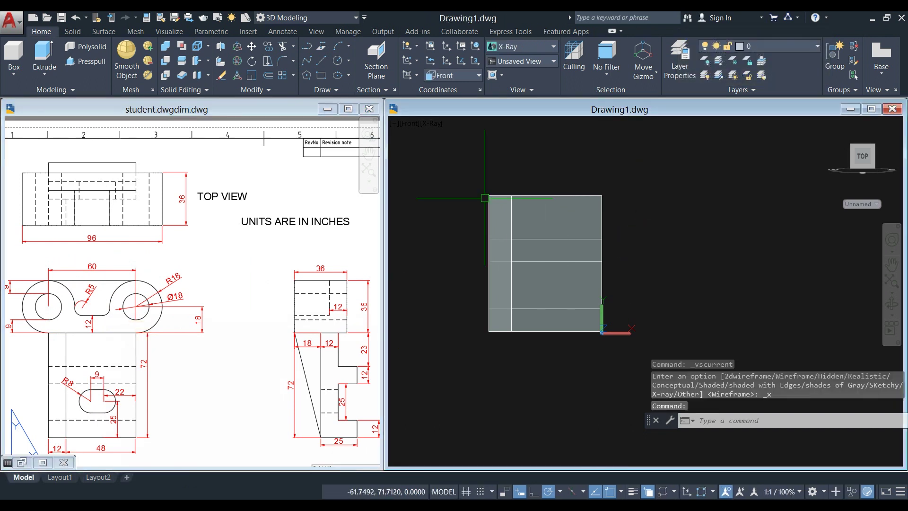
pyautogui.click(604, 194)
pyautogui.press('Escape')
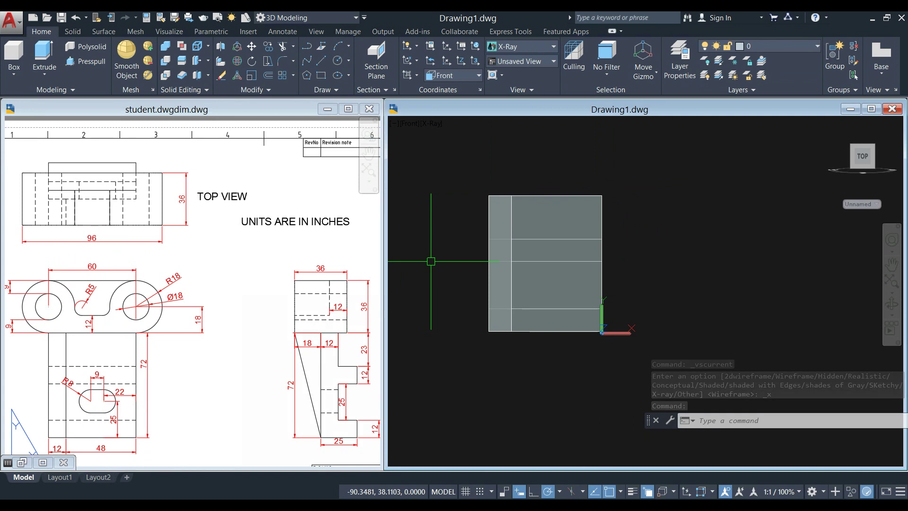
pyautogui.click(135, 334)
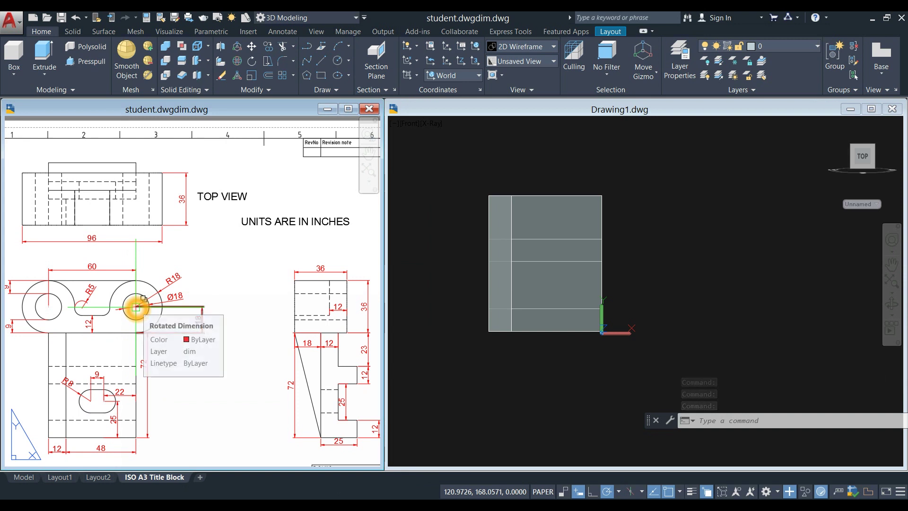
# Draw an 18-diameter circle centred 18 units directly above the body's upper-right corner.
pyautogui.click(644, 184)
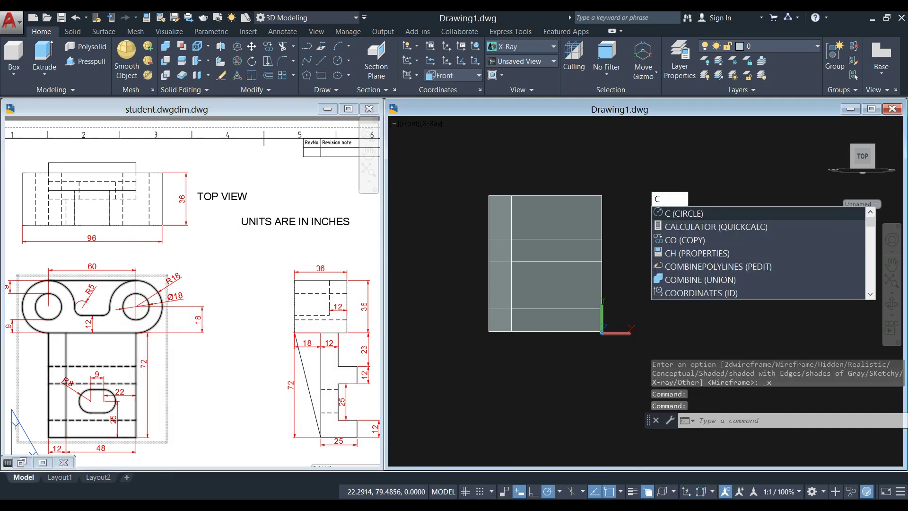
pyautogui.press('Return')
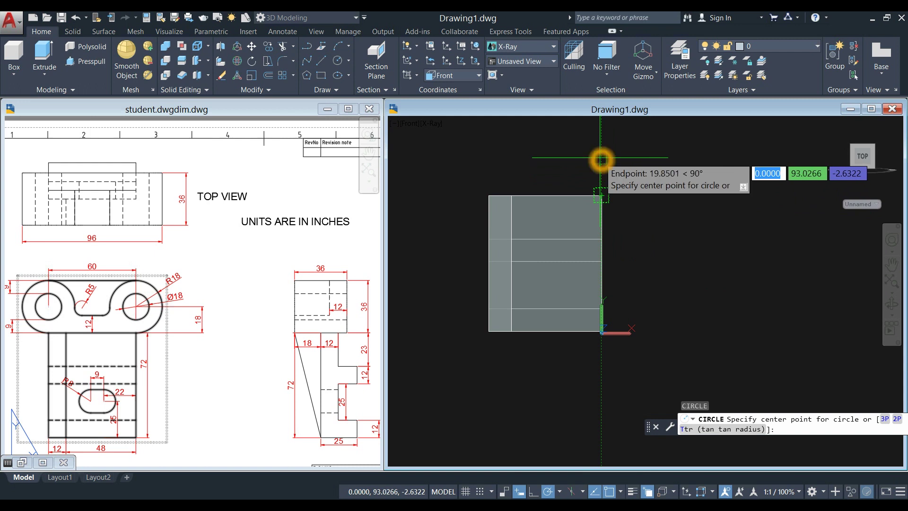
pyautogui.write('18')
pyautogui.press('Return')
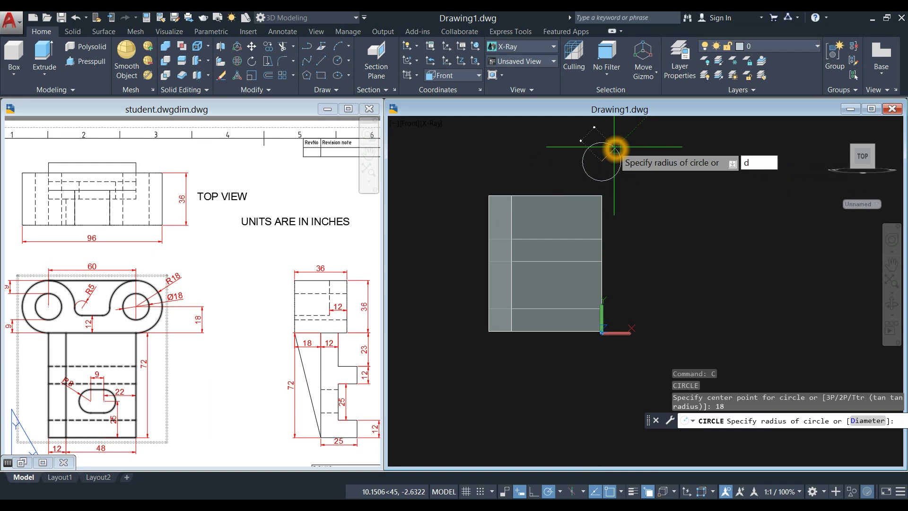
pyautogui.press('Return')
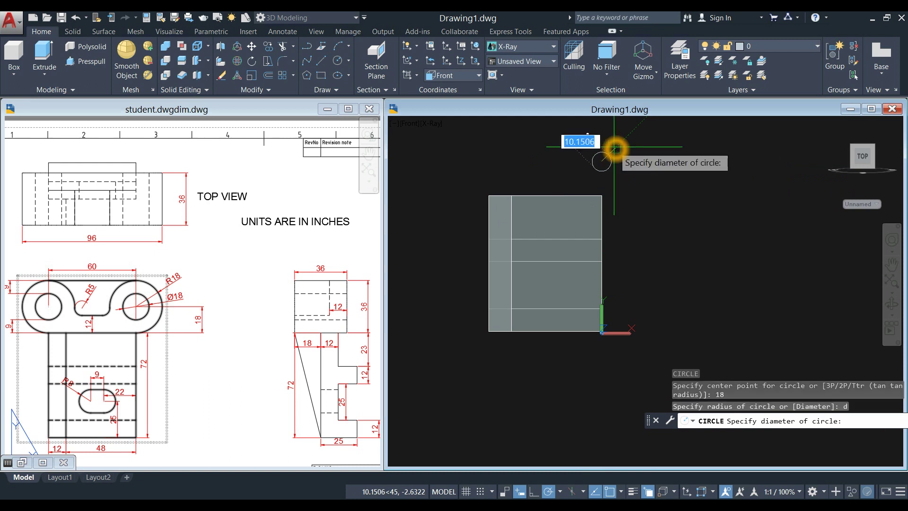
pyautogui.press('Return')
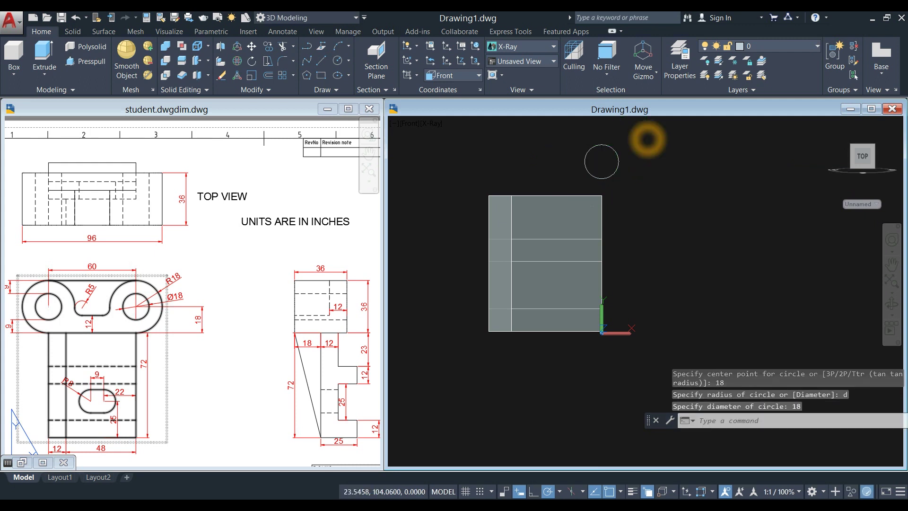
# Add a concentric circle of radius 18 around the hole circle.
pyautogui.rightClick(648, 139)
pyautogui.click(654, 142)
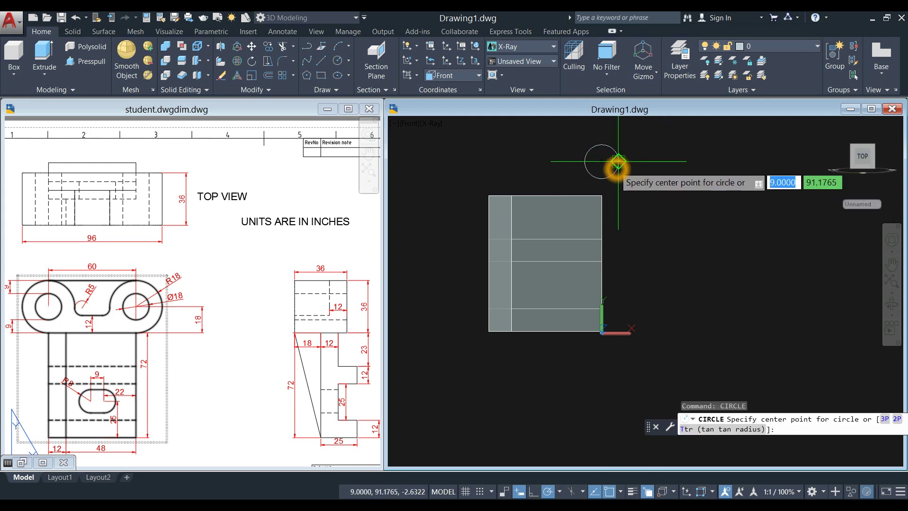
pyautogui.click(602, 162)
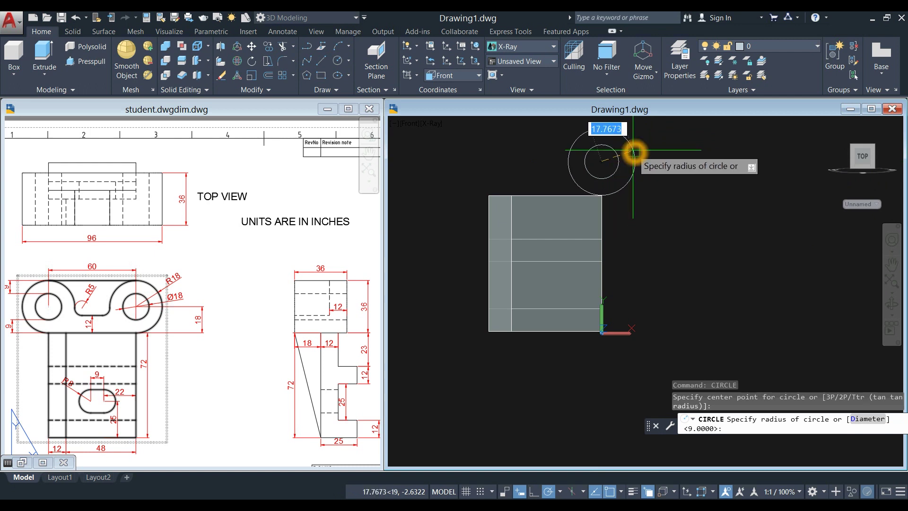
pyautogui.press('Return')
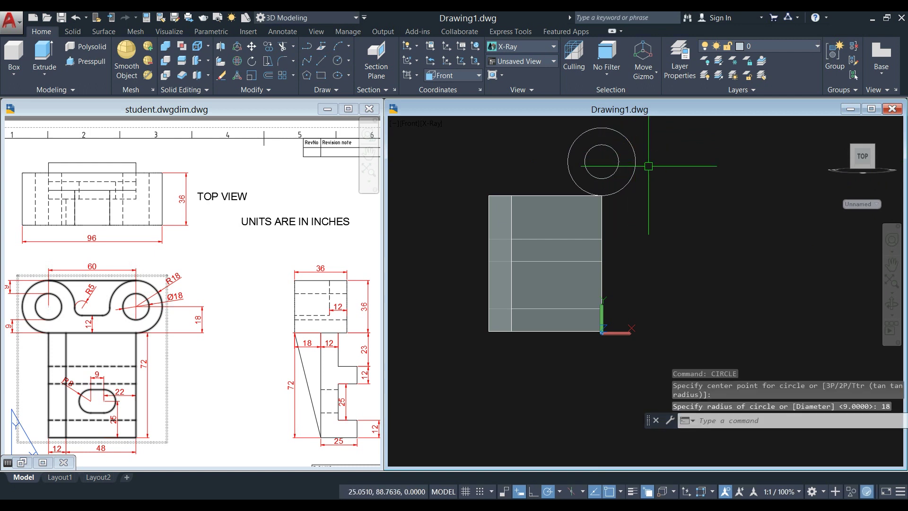
# Copy both concentric circles from the outer circle's lower quadrant to the body's upper-left corner, 60 units away.
pyautogui.click(661, 179)
pyautogui.click(598, 156)
pyautogui.rightClick(686, 144)
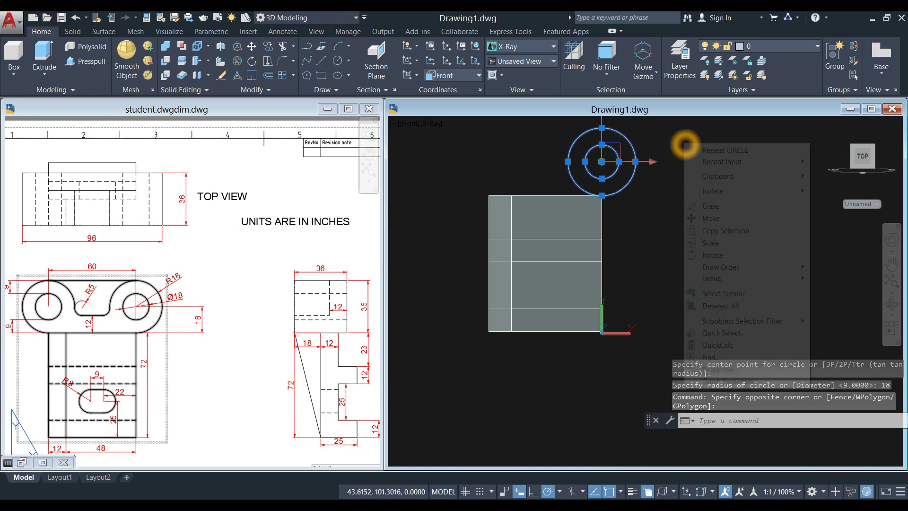
pyautogui.click(725, 231)
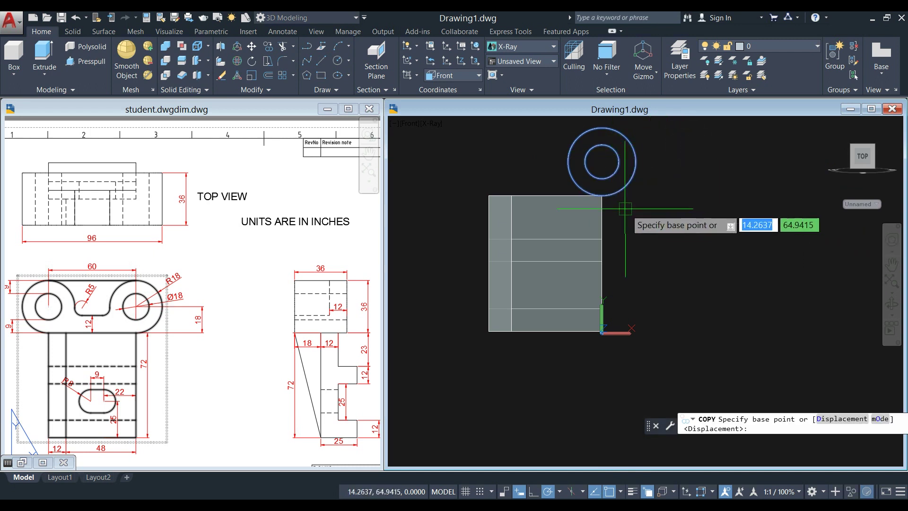
pyautogui.click(602, 195)
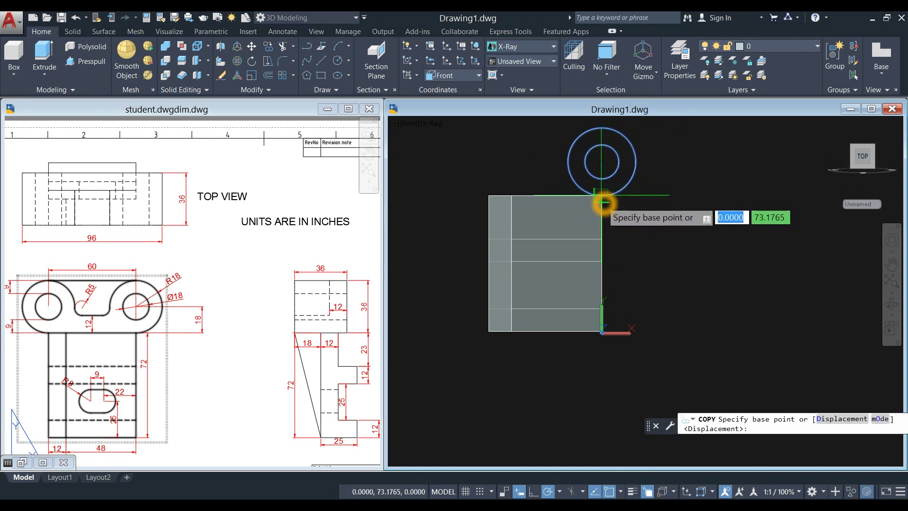
pyautogui.keyDown('shift'); pyautogui.rightClick(603, 202); pyautogui.keyUp('shift')
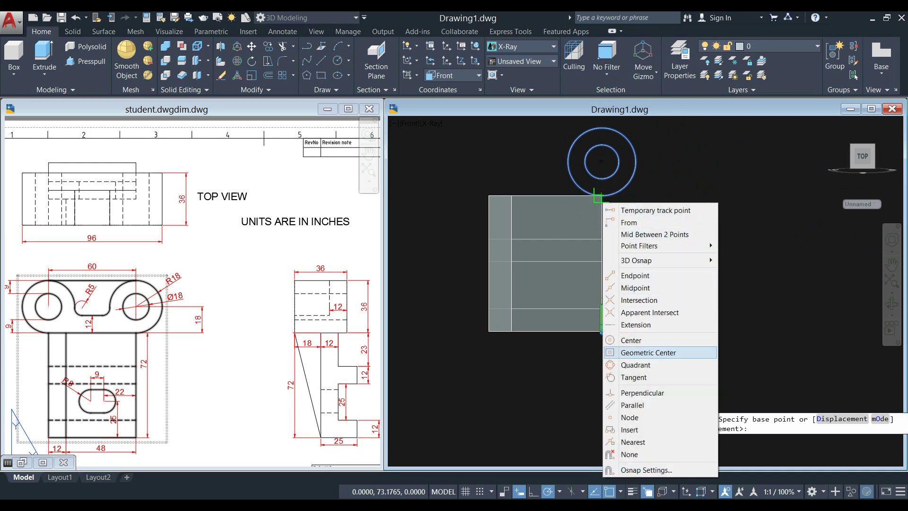
pyautogui.click(635, 365)
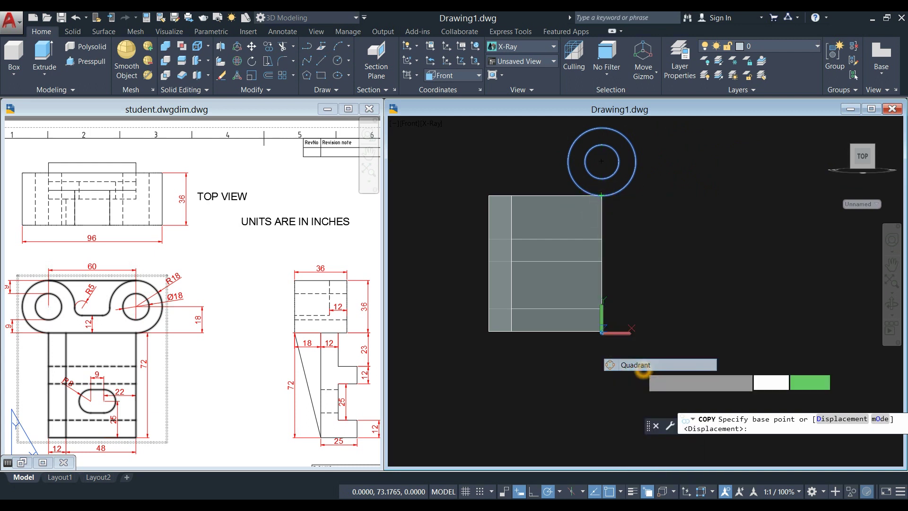
pyautogui.click(601, 195)
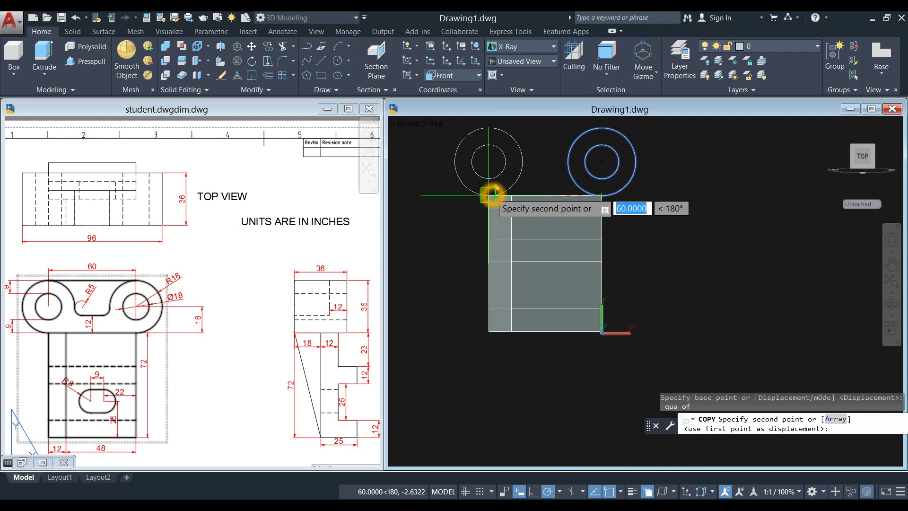
pyautogui.rightClick(529, 159)
pyautogui.click(545, 168)
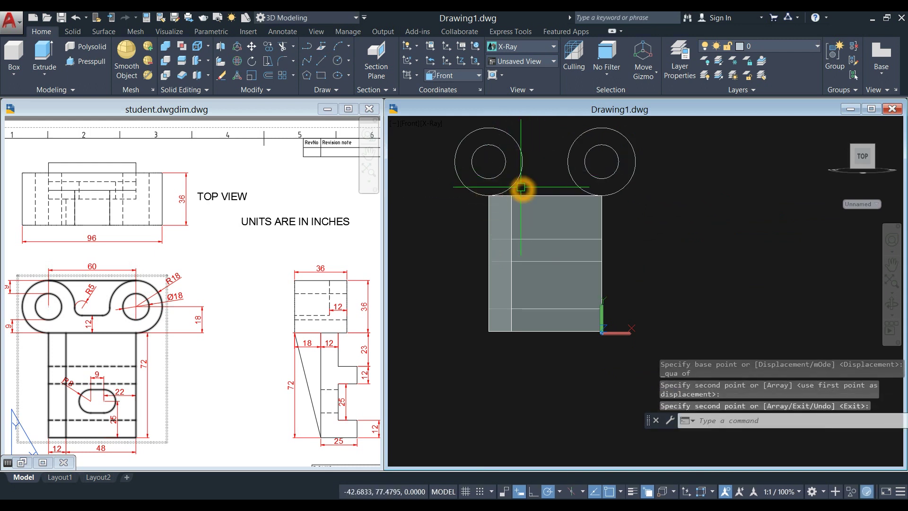
# Draw a horizontal line joining the top quadrants of the two outer circles.
pyautogui.moveTo(523, 189); pyautogui.dragTo(514, 209, button='middle')
pyautogui.write('l')
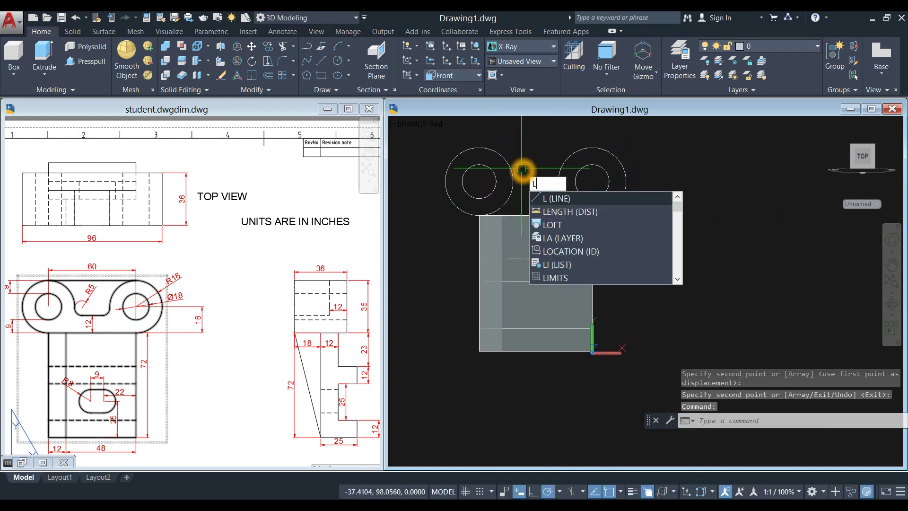
pyautogui.press('Return')
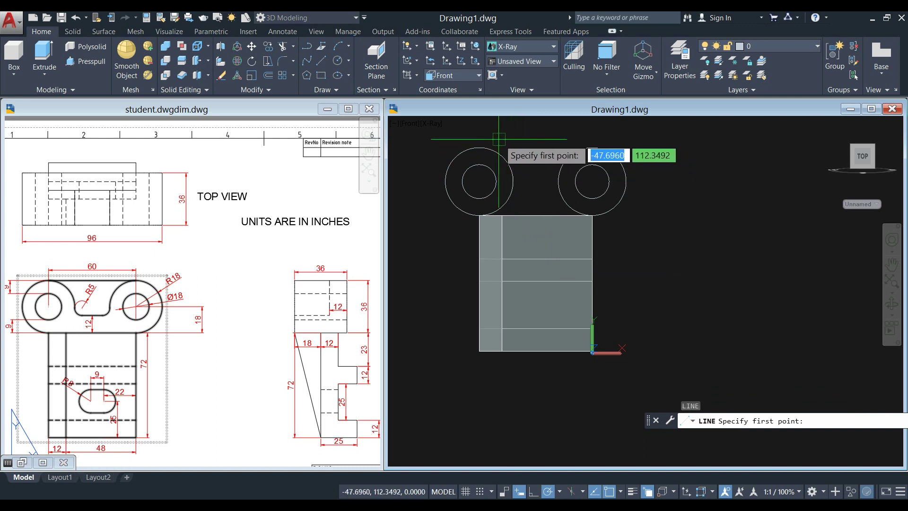
pyautogui.click(479, 147)
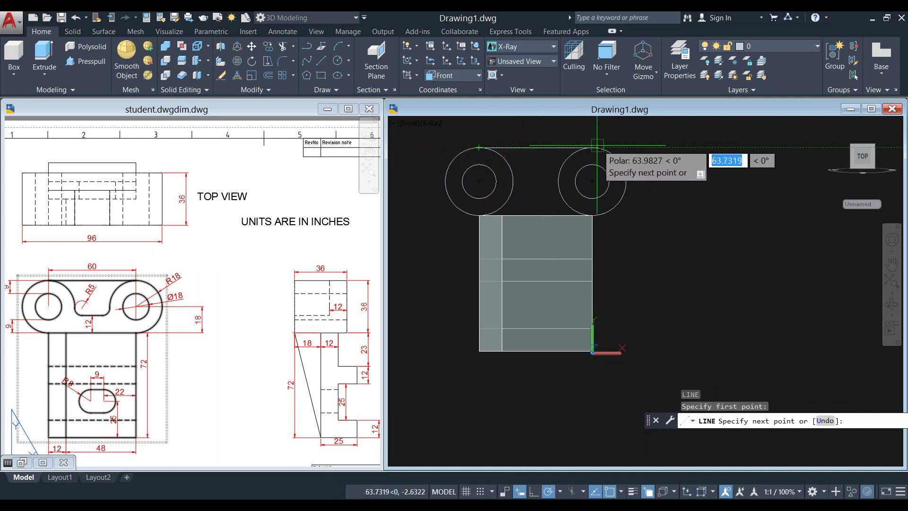
pyautogui.click(597, 147)
pyautogui.rightClick(641, 138)
pyautogui.click(649, 145)
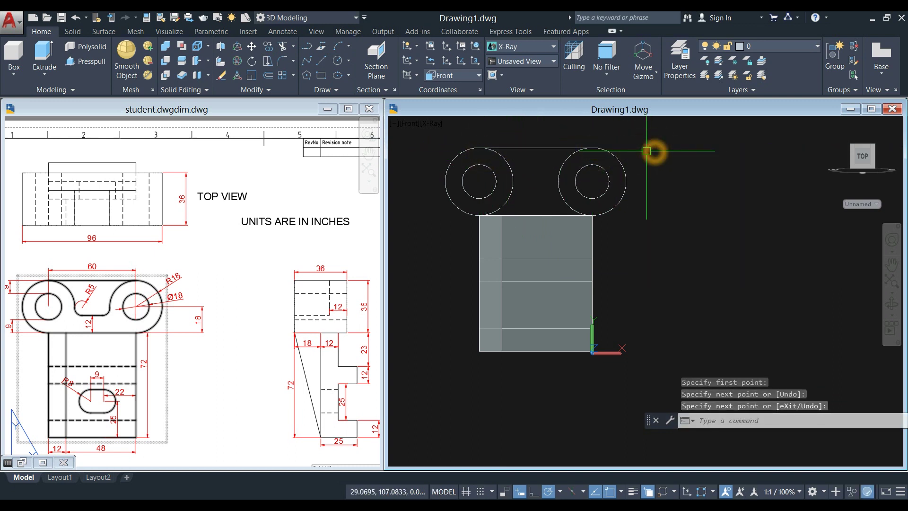
# Draw a horizontal line joining the bottom quadrants of the two outer circles along the body's top edge.
pyautogui.press('Return')
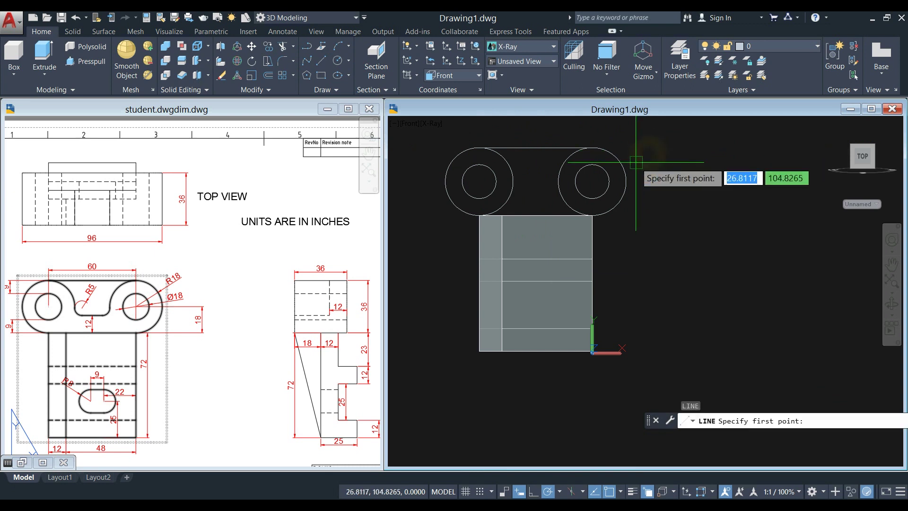
pyautogui.keyDown('shift'); pyautogui.rightClick(479, 220); pyautogui.keyUp('shift')
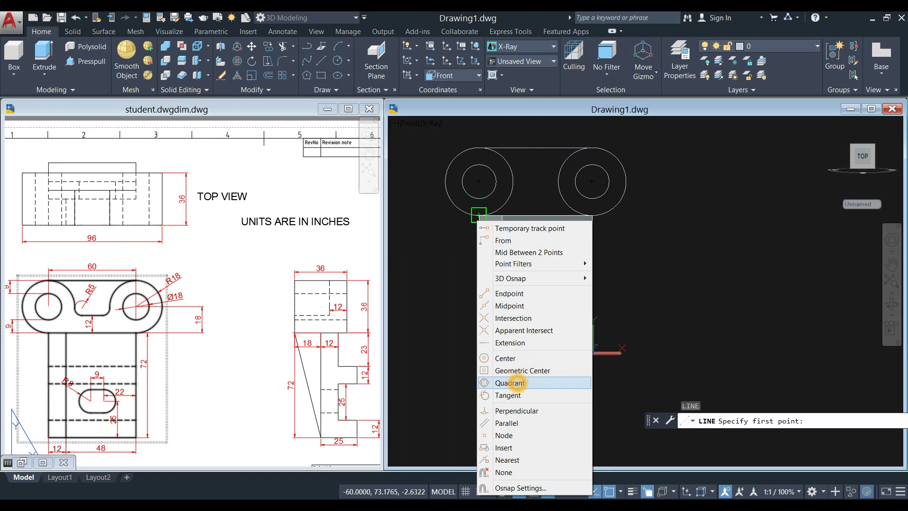
pyautogui.click(510, 384)
pyautogui.click(479, 215)
pyautogui.keyDown('shift'); pyautogui.rightClick(591, 216); pyautogui.keyUp('shift')
pyautogui.click(629, 378)
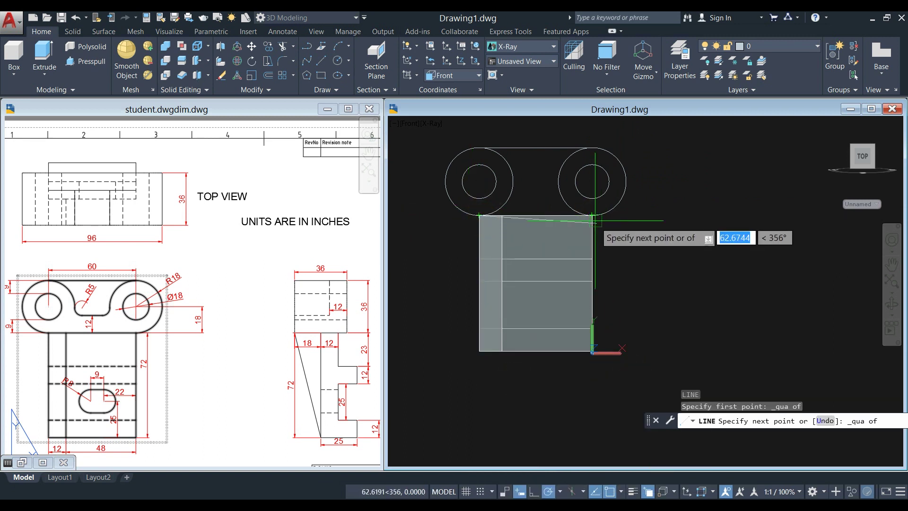
pyautogui.click(592, 217)
pyautogui.rightClick(680, 212)
pyautogui.click(685, 217)
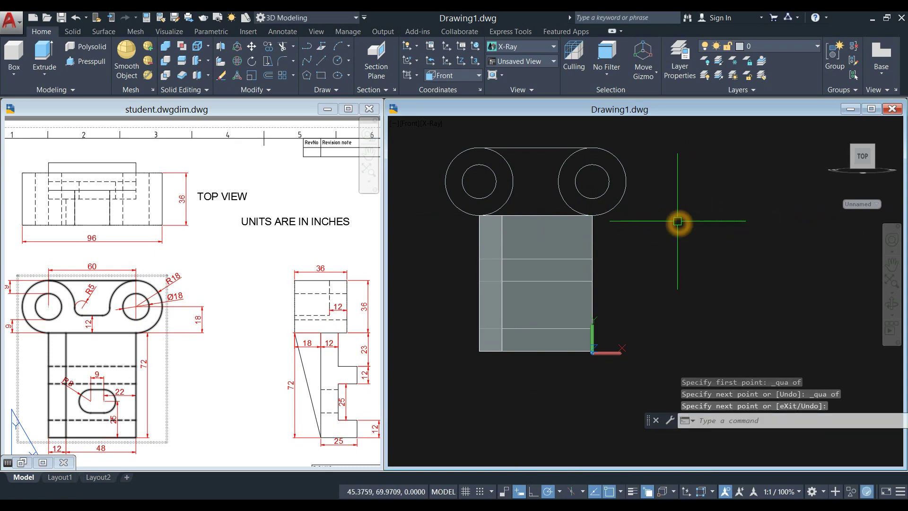
# Orbit the model into a 3D view and examine the depth dimensions beside the rib in the reference drawing's side view.
pyautogui.keyDown('shift'); pyautogui.moveTo(677, 221); pyautogui.dragTo(536, 249, button='middle'); pyautogui.keyUp('shift')
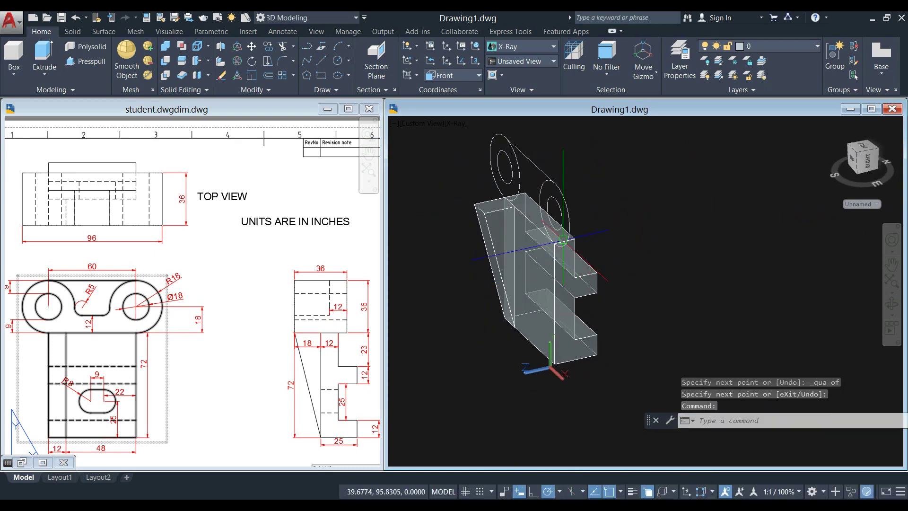
pyautogui.click(243, 298)
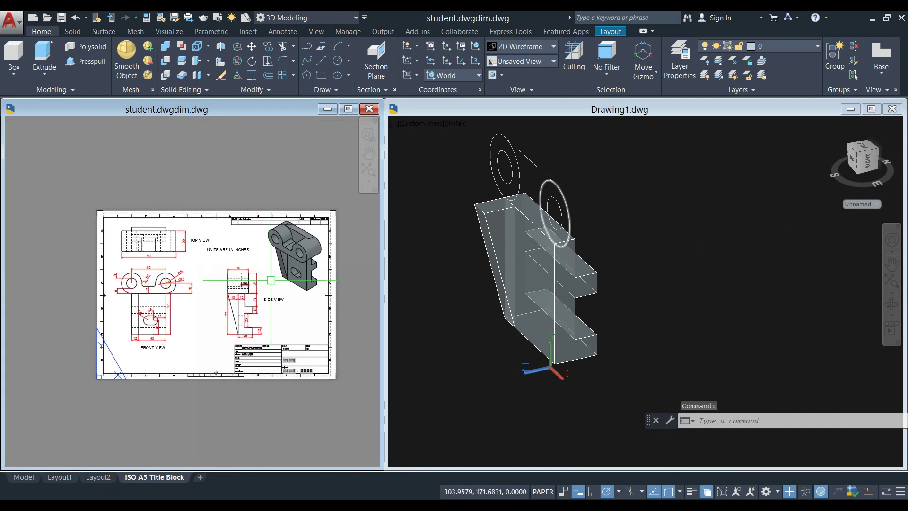
pyautogui.scroll(2, 274, 280)
pyautogui.scroll(2, 218, 305)
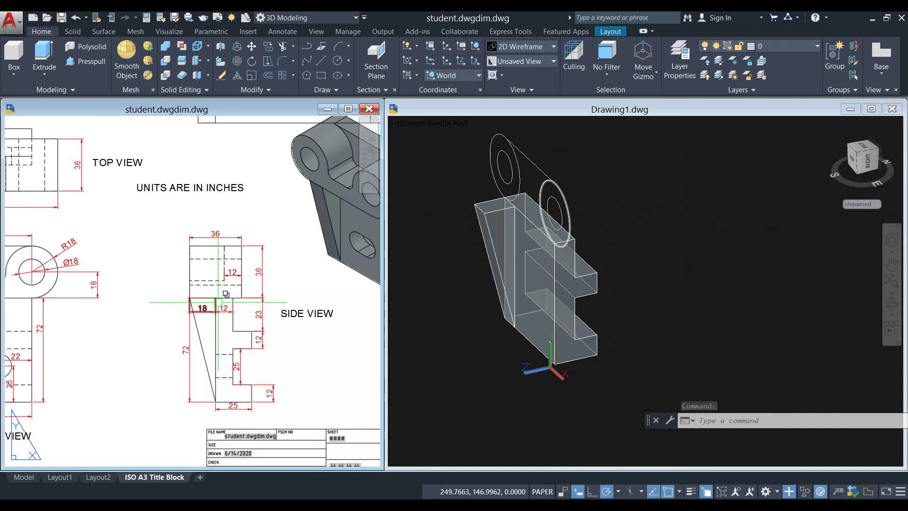
pyautogui.moveTo(216, 304); pyautogui.dragTo(227, 309, button='middle')
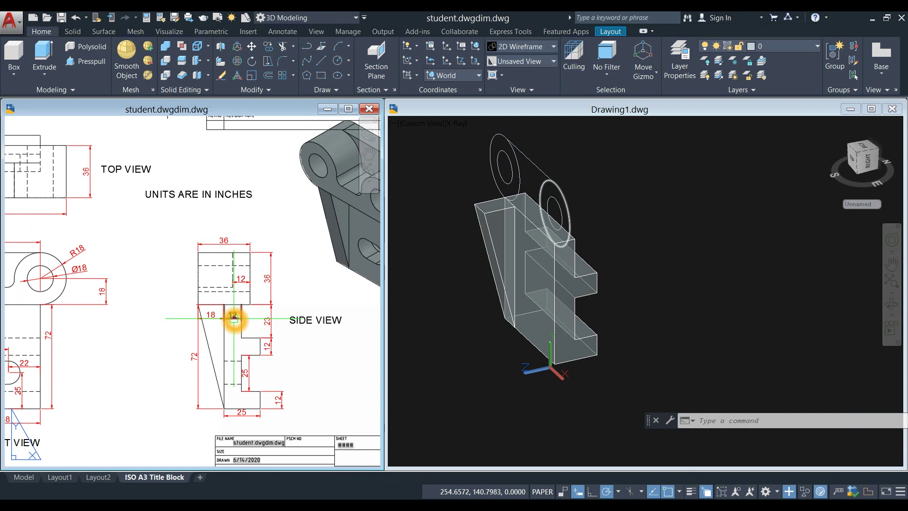
pyautogui.click(234, 317)
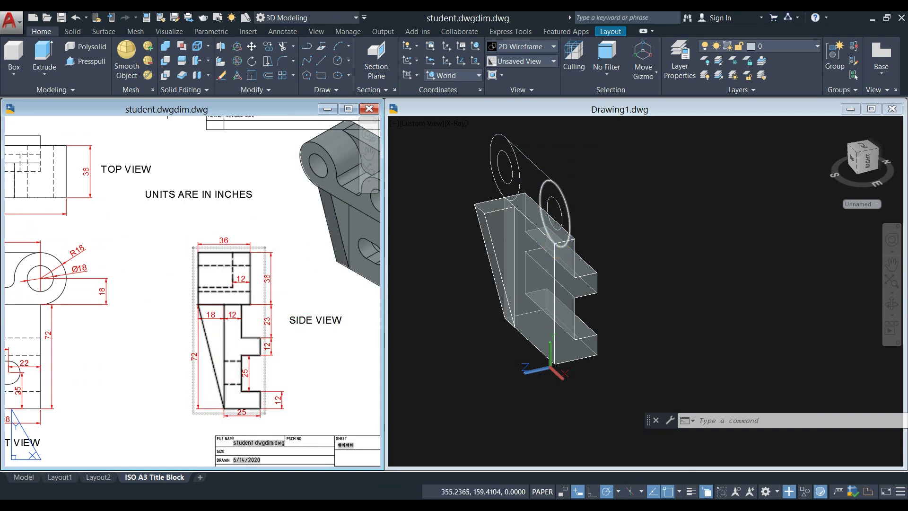
pyautogui.press('Escape')
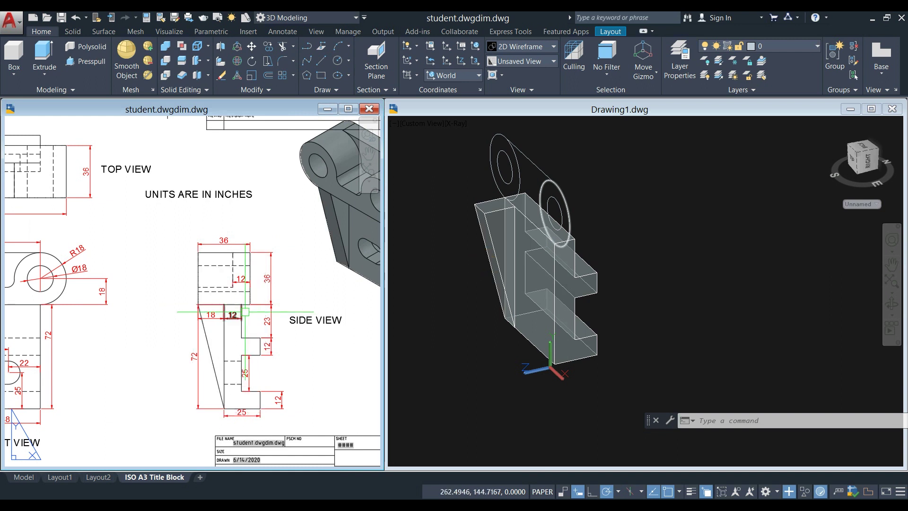
# Move the four circles and both connecting lines 18 units along +Z, toward the sloped rib side of the body.
pyautogui.click(582, 208)
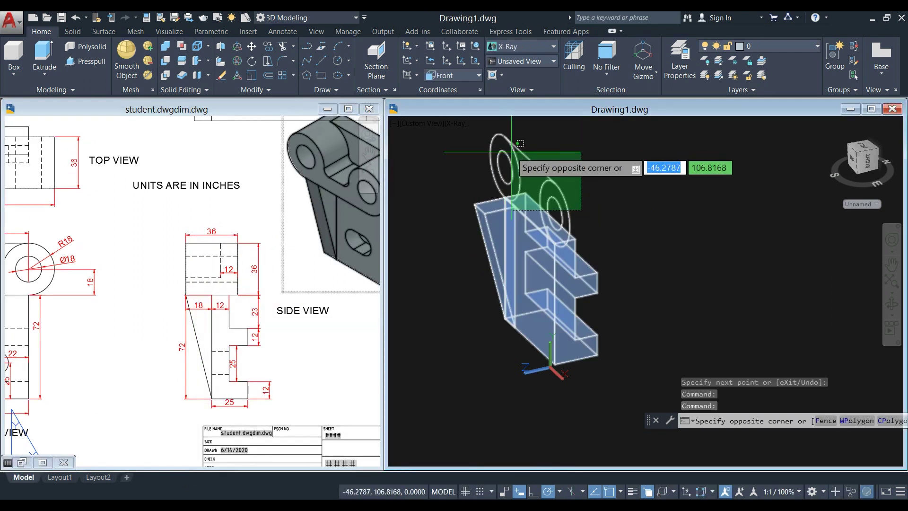
pyautogui.click(610, 170)
pyautogui.click(475, 127)
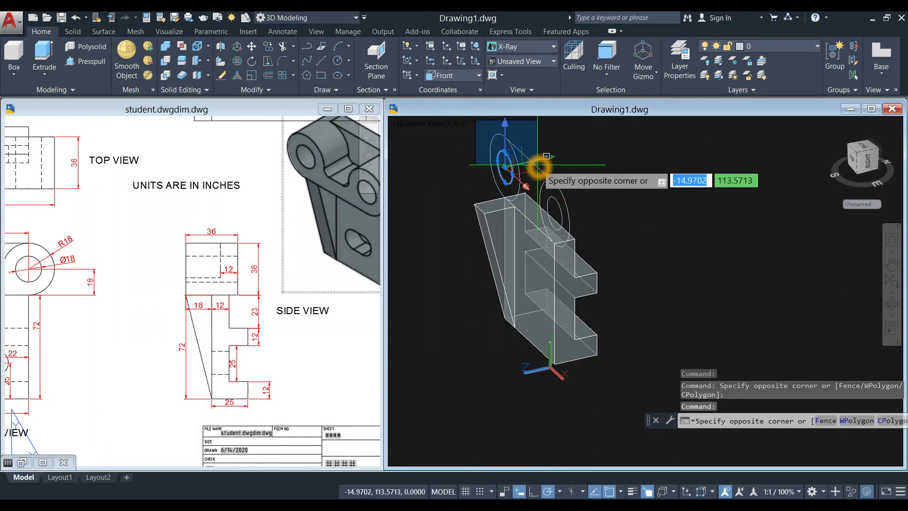
pyautogui.click(540, 164)
pyautogui.click(511, 143)
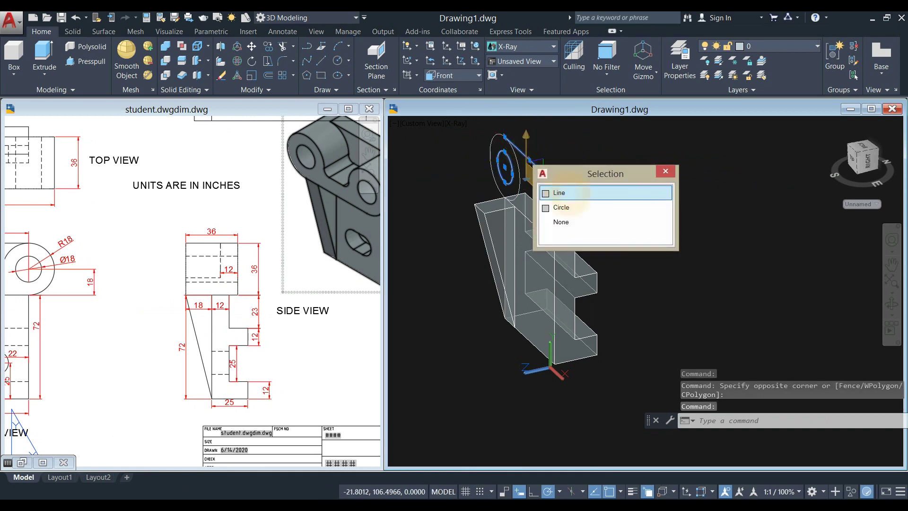
pyautogui.click(666, 170)
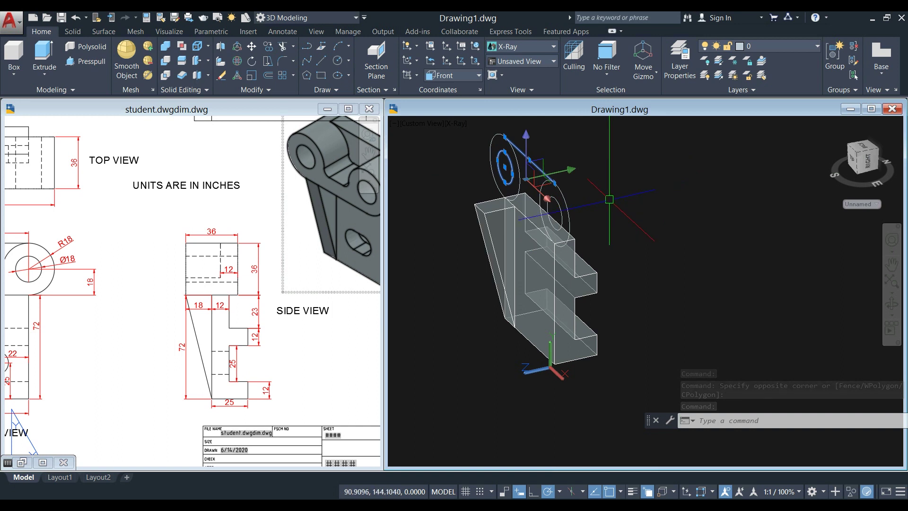
pyautogui.click(594, 202)
pyautogui.click(551, 172)
pyautogui.click(501, 184)
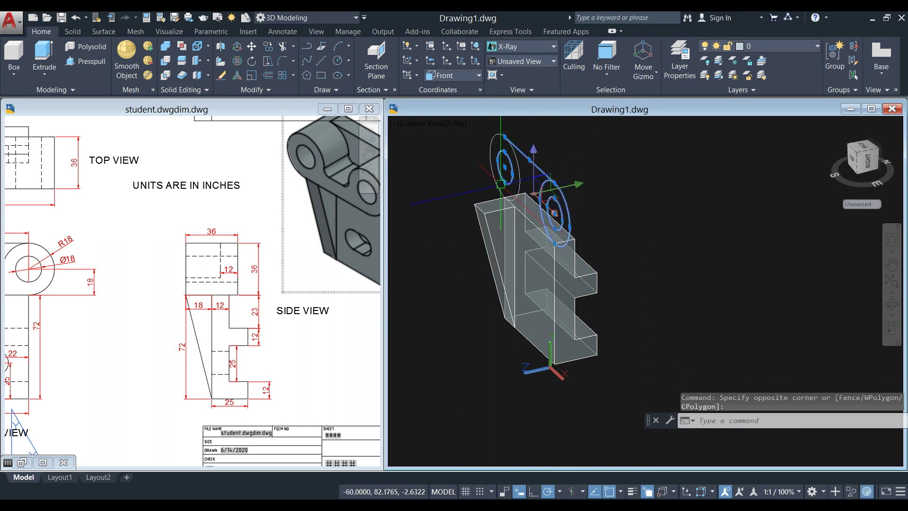
pyautogui.scroll(2, 468, 173)
pyautogui.click(500, 173)
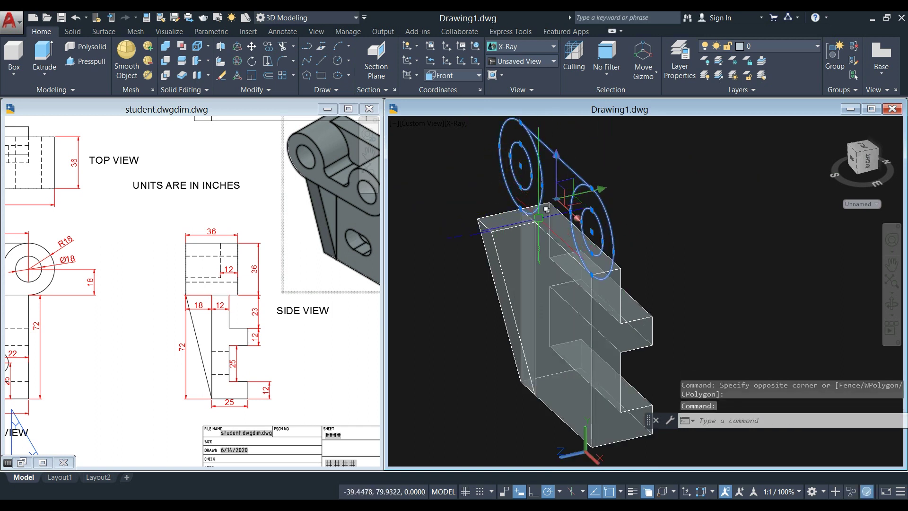
pyautogui.click(543, 222)
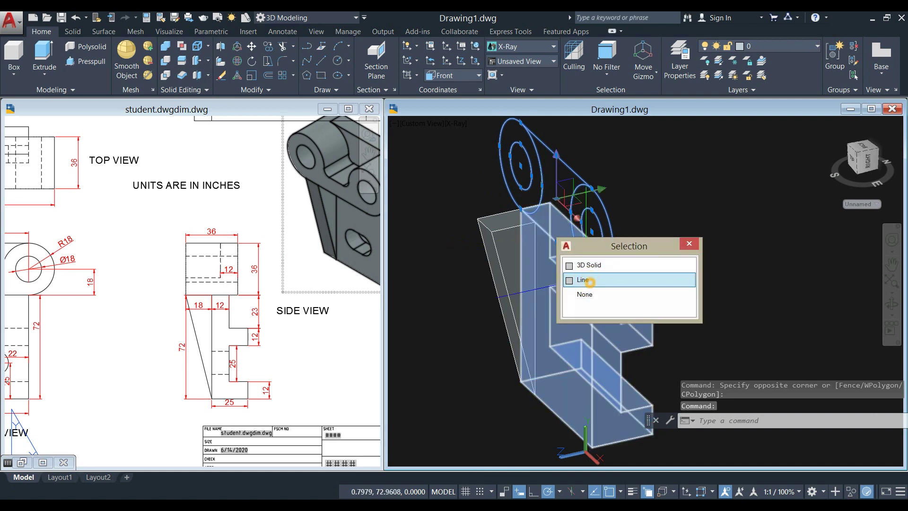
pyautogui.click(590, 282)
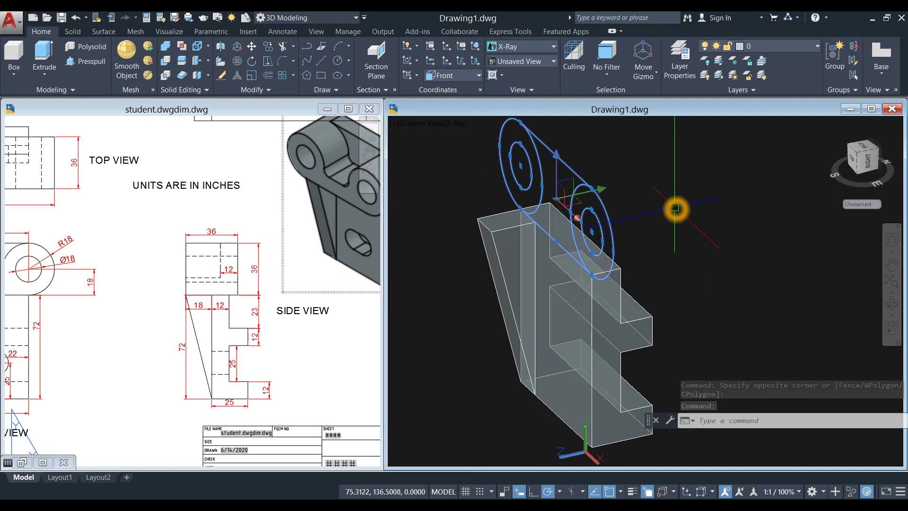
pyautogui.rightClick(675, 208)
pyautogui.click(688, 261)
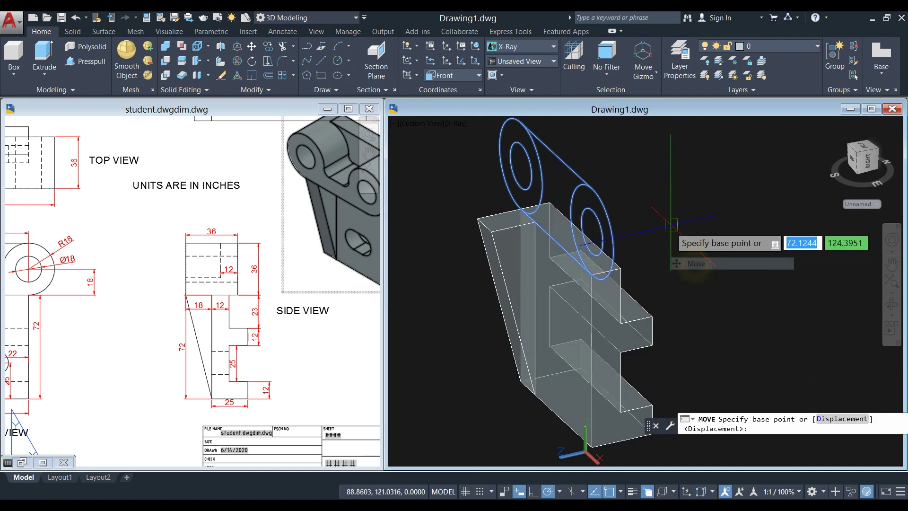
pyautogui.click(684, 191)
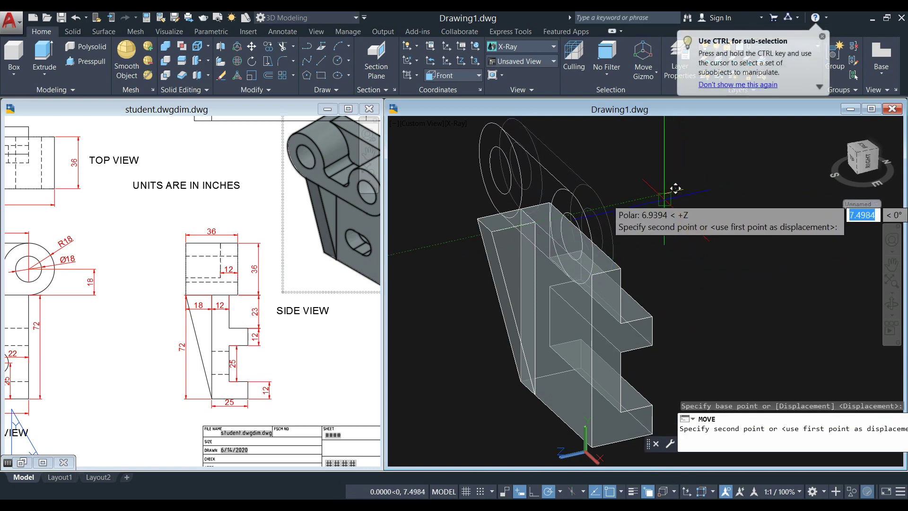
pyautogui.click(646, 206)
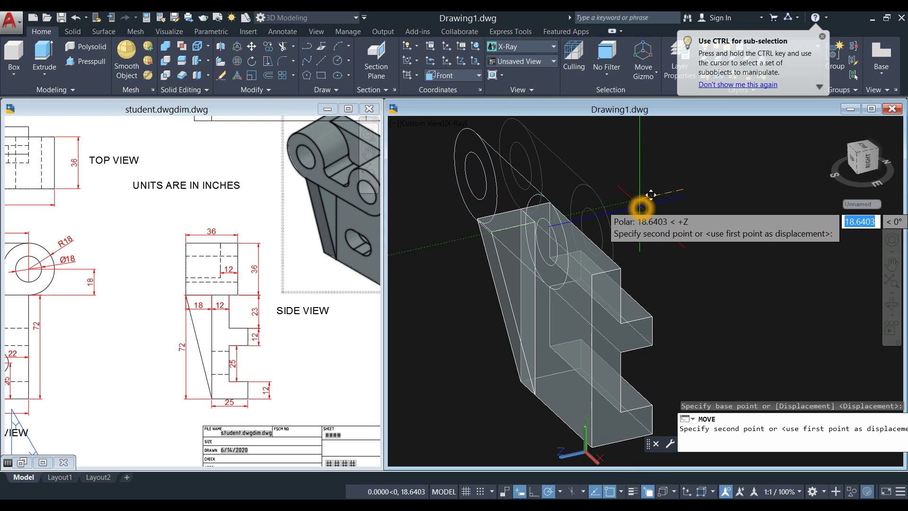
pyautogui.write('18')
pyautogui.press('Return')
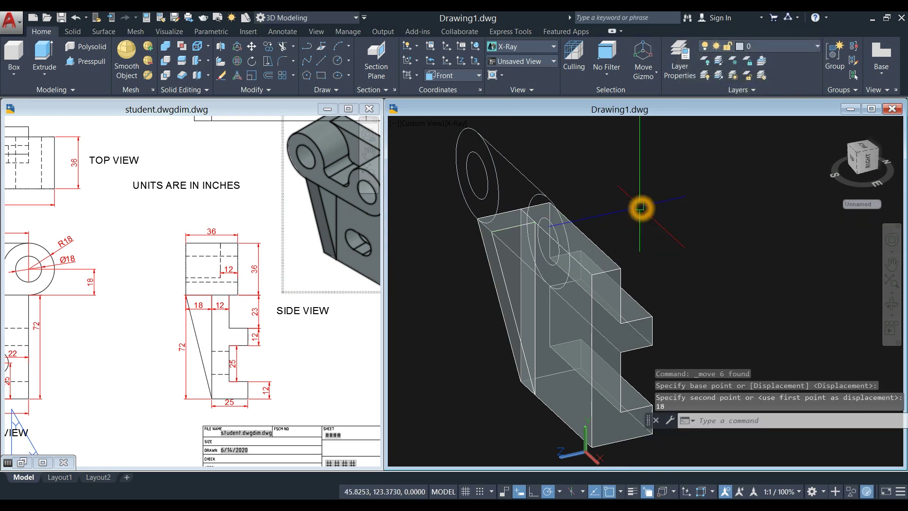
# Align the working plane with the Top view and display the model in SE Isometric.
pyautogui.keyDown('shift'); pyautogui.moveTo(647, 205); pyautogui.dragTo(748, 162, button='middle'); pyautogui.keyUp('shift')
pyautogui.click(868, 158)
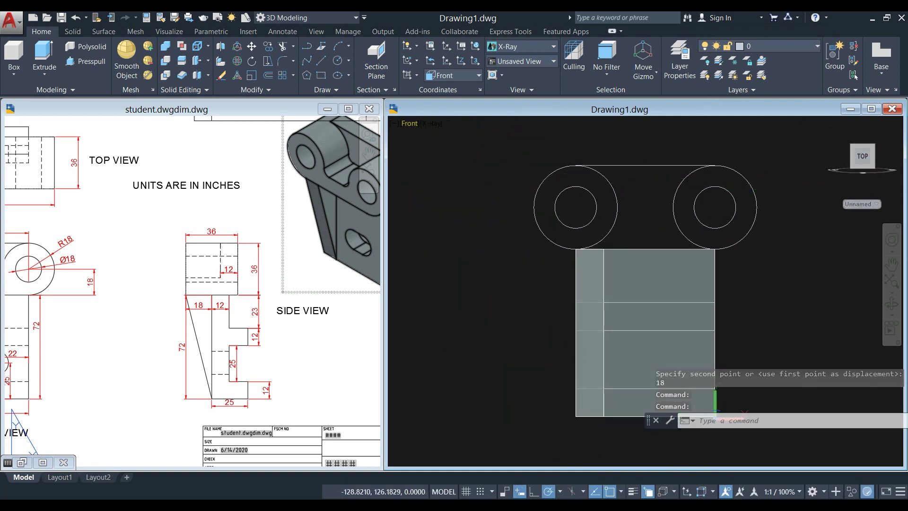
pyautogui.click(410, 123)
pyautogui.click(440, 147)
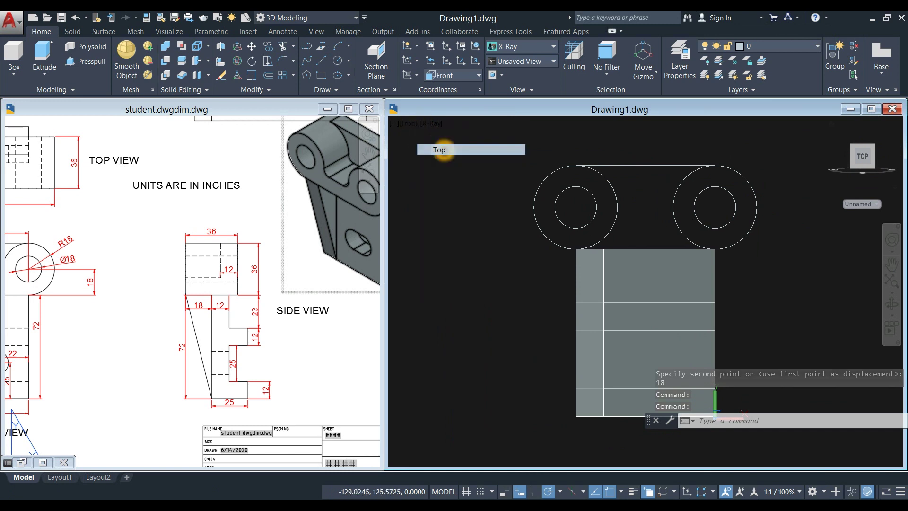
pyautogui.scroll(-2, 530, 191)
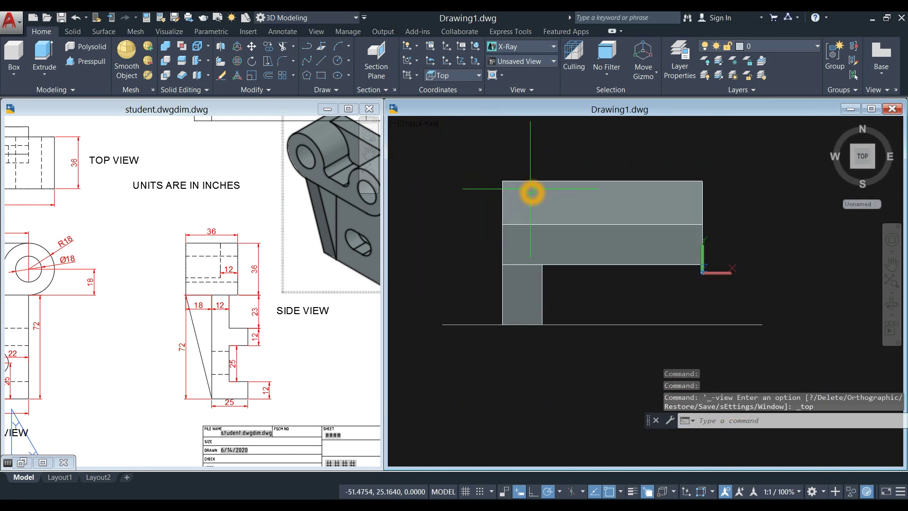
pyautogui.click(408, 124)
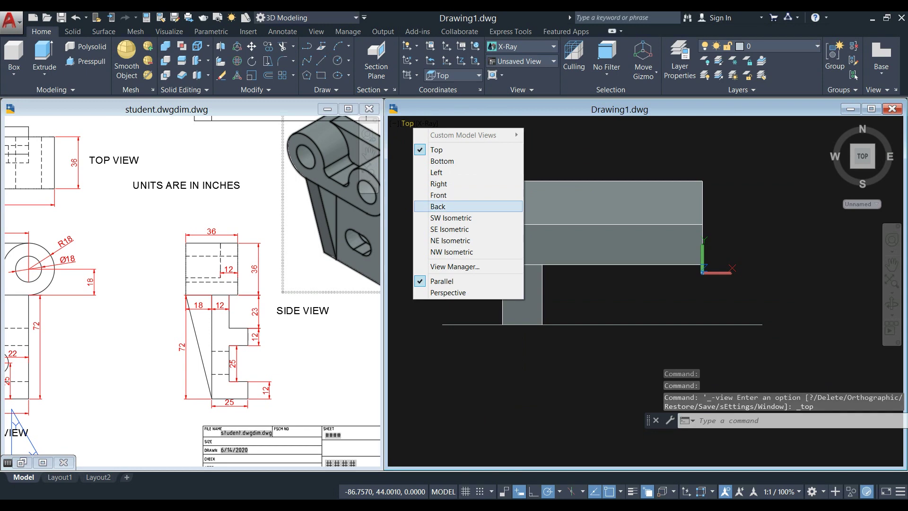
pyautogui.click(454, 217)
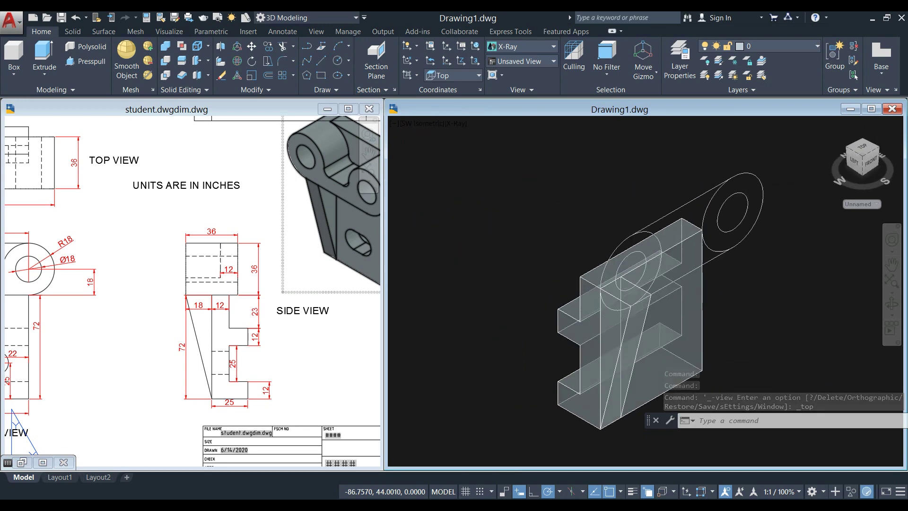
pyautogui.click(408, 124)
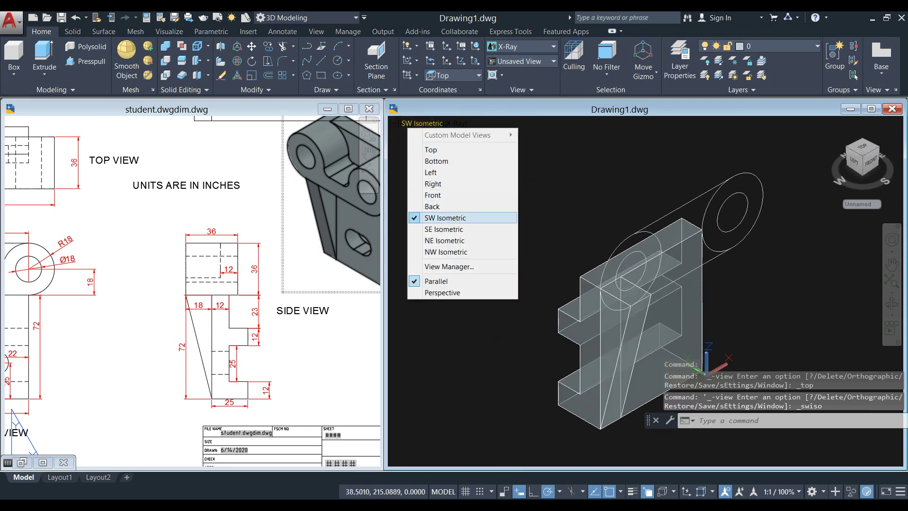
pyautogui.click(445, 229)
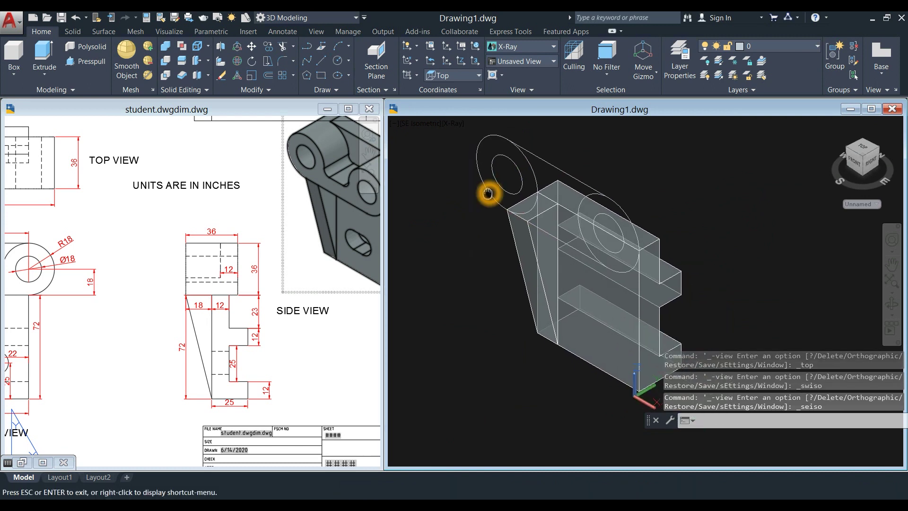
# Examine the overall depth of the upper lug block in the reference drawing's side view and pictorial view.
pyautogui.click(295, 272)
pyautogui.scroll(-3, 294, 269)
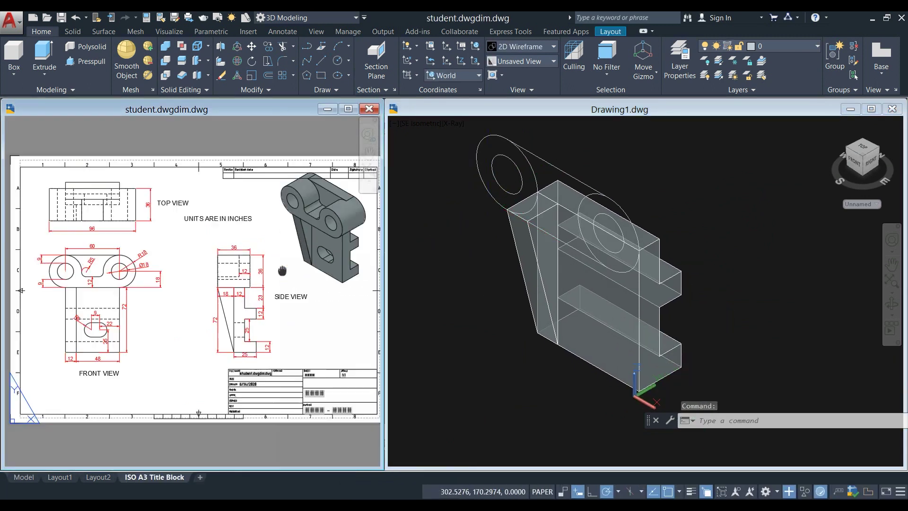
pyautogui.scroll(3, 352, 241)
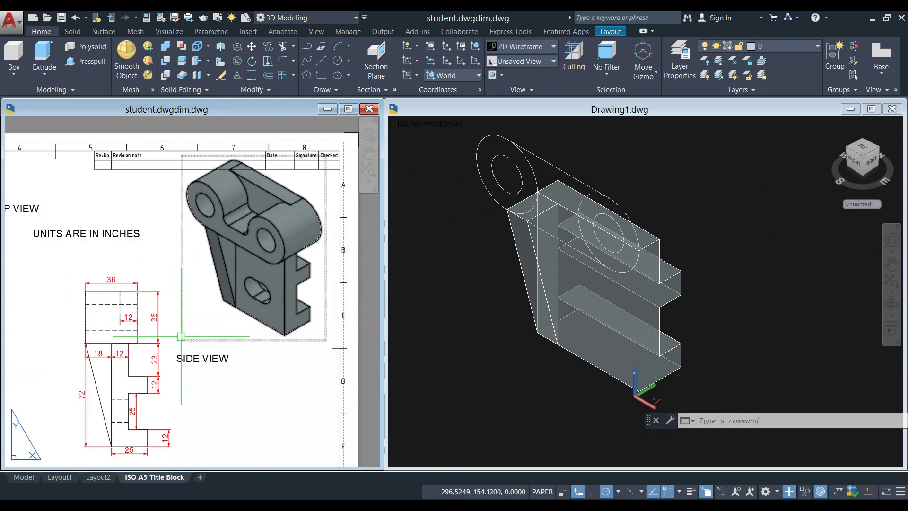
pyautogui.scroll(-3, 181, 336)
pyautogui.scroll(3, 166, 259)
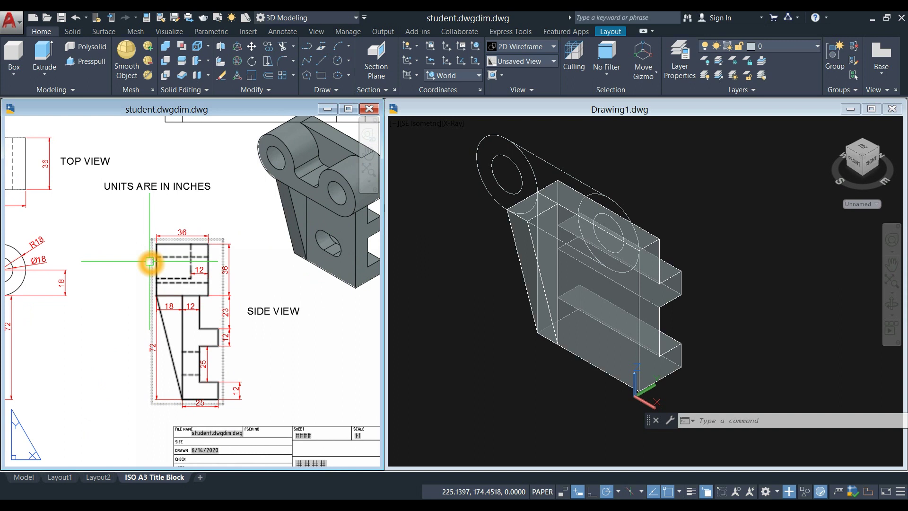
pyautogui.click(157, 246)
pyautogui.click(209, 241)
# Extrude the four concentric lug circles 36 units, from the sloped rib side back over the body.
pyautogui.click(682, 192)
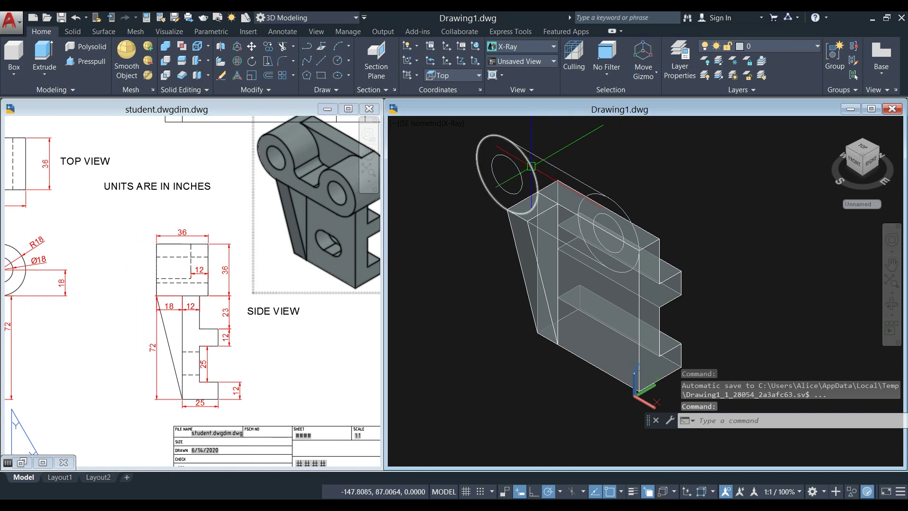
pyautogui.click(594, 184)
pyautogui.click(541, 172)
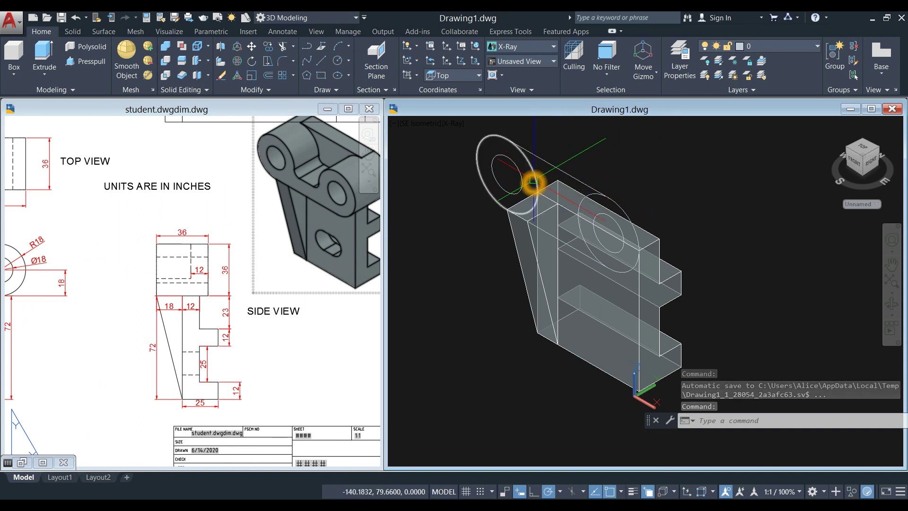
pyautogui.click(496, 165)
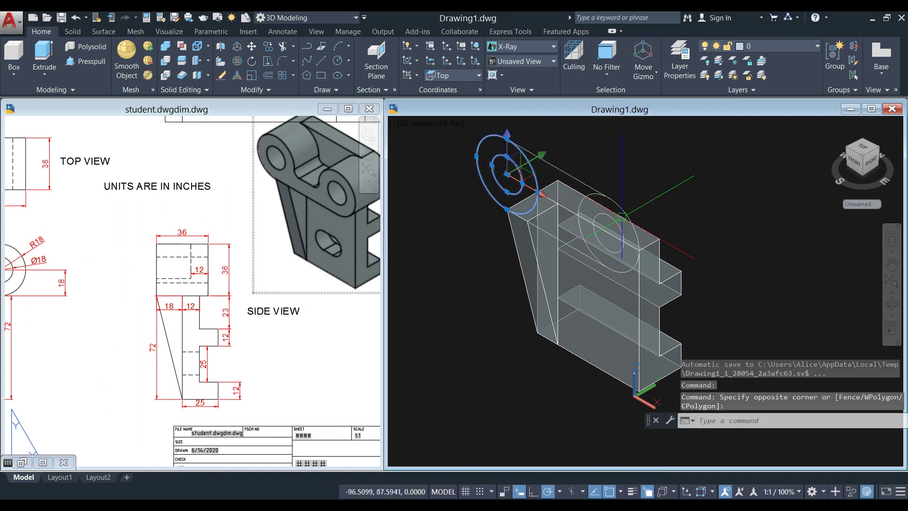
pyautogui.scroll(3, 635, 211)
pyautogui.click(573, 216)
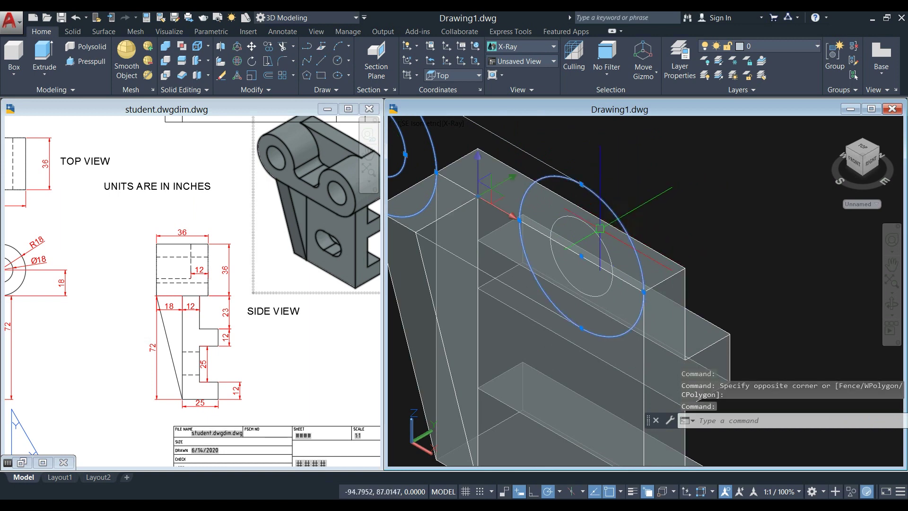
pyautogui.scroll(-2, 573, 216)
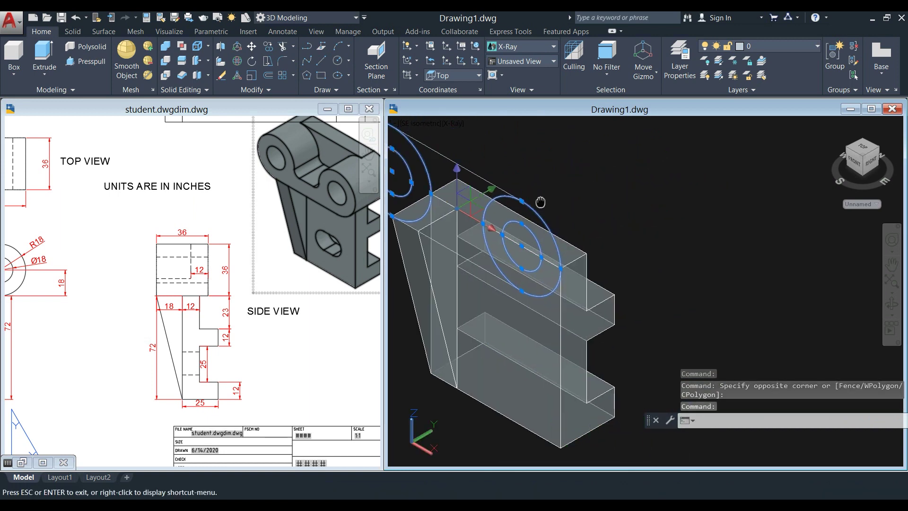
pyautogui.rightClick(557, 171)
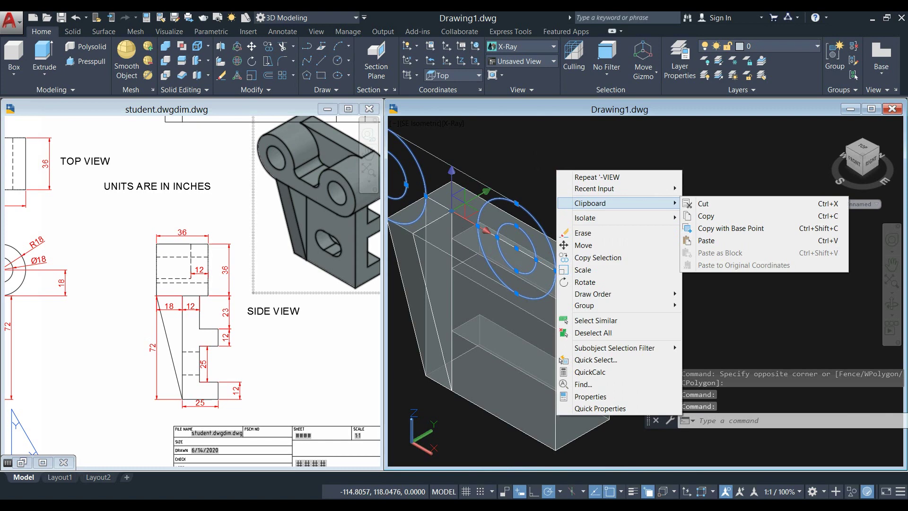
pyautogui.click(45, 51)
pyautogui.scroll(-1, 589, 138)
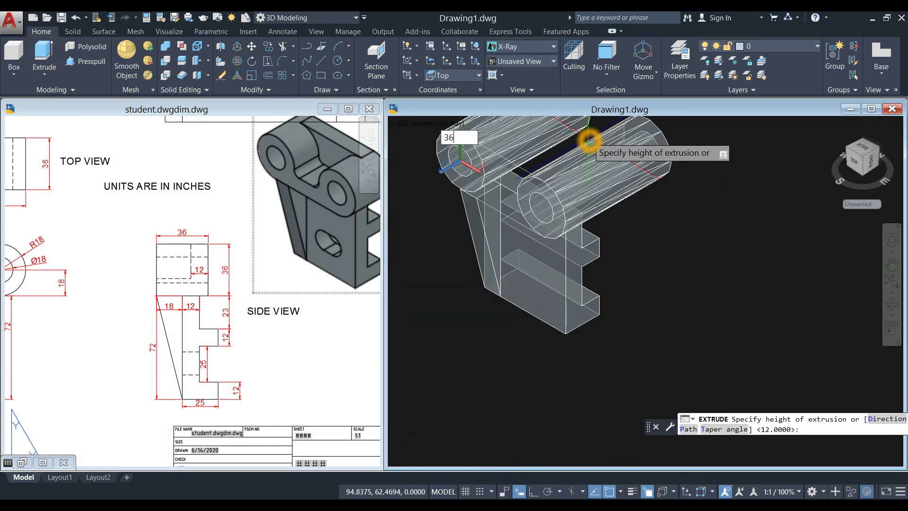
pyautogui.write('36')
pyautogui.press('Return')
pyautogui.moveTo(614, 148)
pyautogui.keyDown('shift'); pyautogui.mouseDown(button='middle')
pyautogui.moveTo(520, 161)
pyautogui.moveTo(496, 142)
pyautogui.moveTo(608, 142)
pyautogui.mouseUp(button='middle'); pyautogui.keyUp('shift')
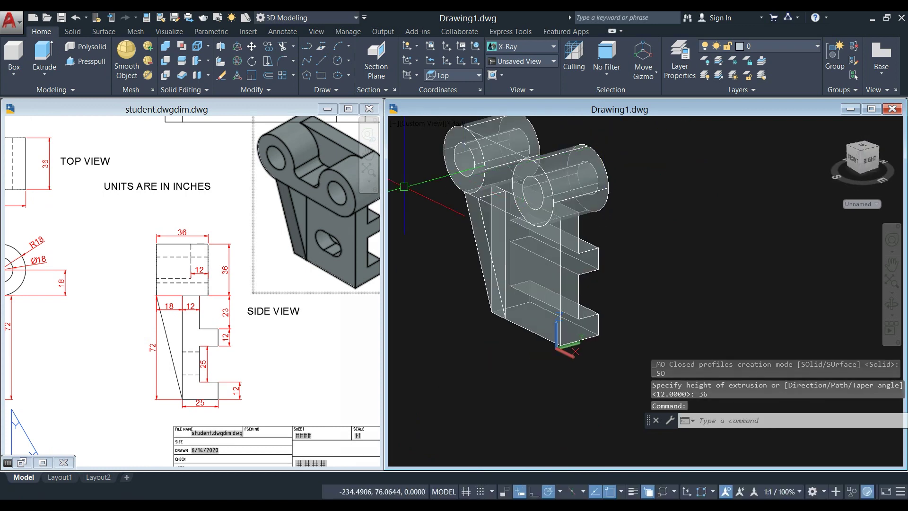
# Examine the web joining the two lugs in the reference pictorial view and the matching lower connecting line on the model.
pyautogui.click(244, 201)
pyautogui.scroll(6, 265, 213)
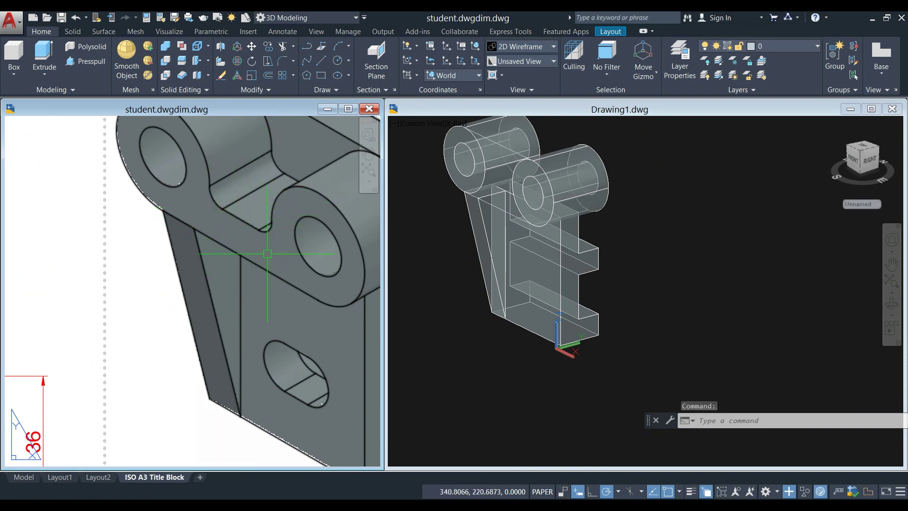
pyautogui.scroll(-5, 256, 244)
pyautogui.moveTo(249, 239); pyautogui.dragTo(234, 239, button='middle')
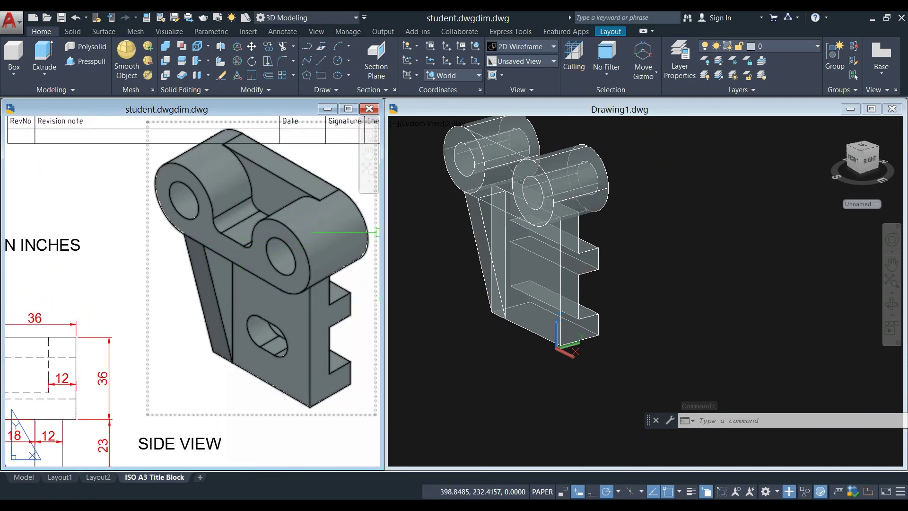
pyautogui.click(426, 237)
pyautogui.scroll(4, 515, 217)
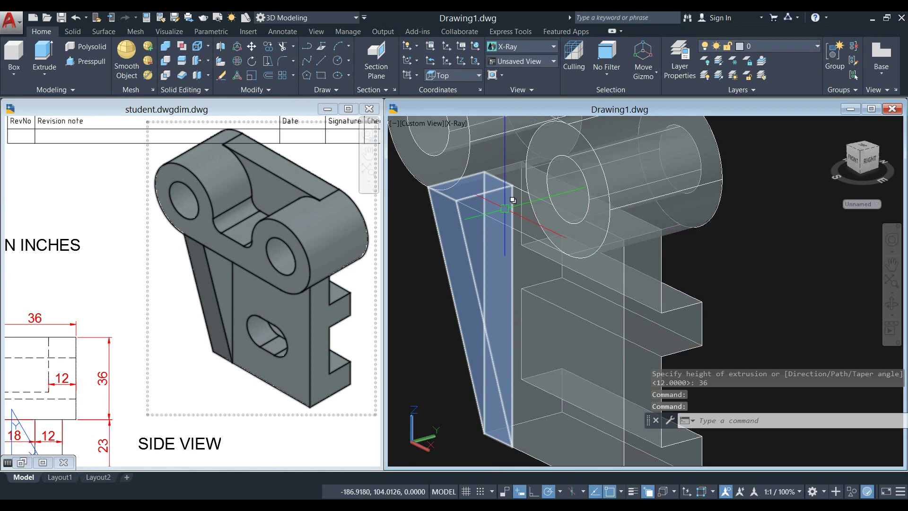
pyautogui.click(518, 235)
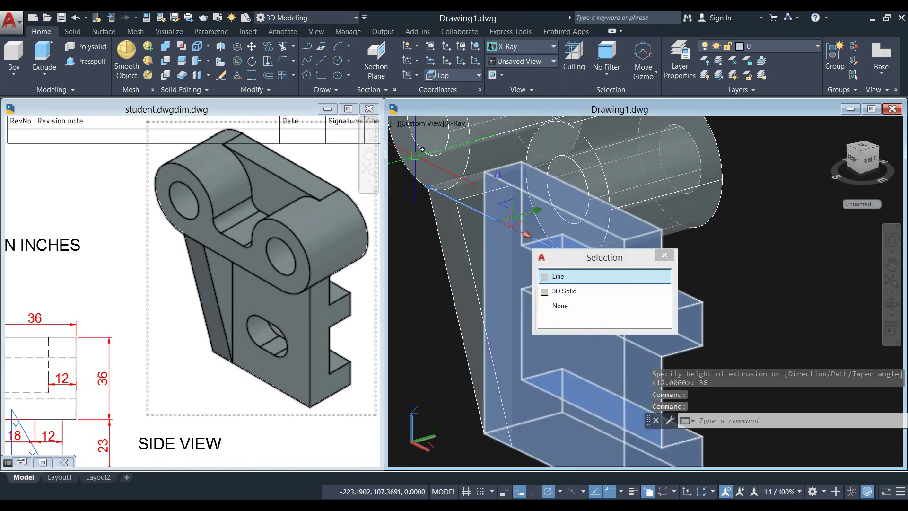
pyautogui.press('Escape')
pyautogui.keyDown('shift'); pyautogui.moveTo(466, 203); pyautogui.dragTo(497, 230, button='middle'); pyautogui.keyUp('shift')
pyautogui.click(498, 230)
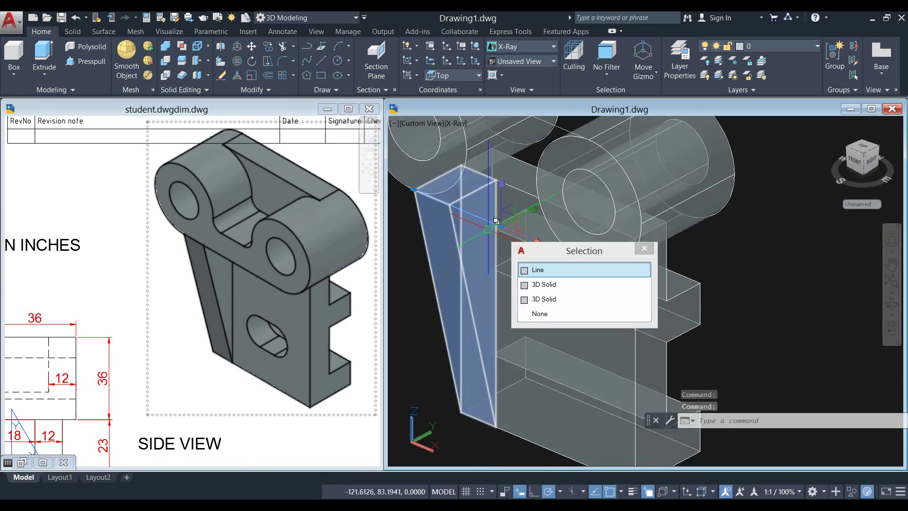
# Examine the thickness and corner radius dimensions of the web between the lugs in the reference front view.
pyautogui.click(199, 300)
pyautogui.scroll(-2, 216, 266)
pyautogui.moveTo(215, 266); pyautogui.dragTo(374, 202, button='middle')
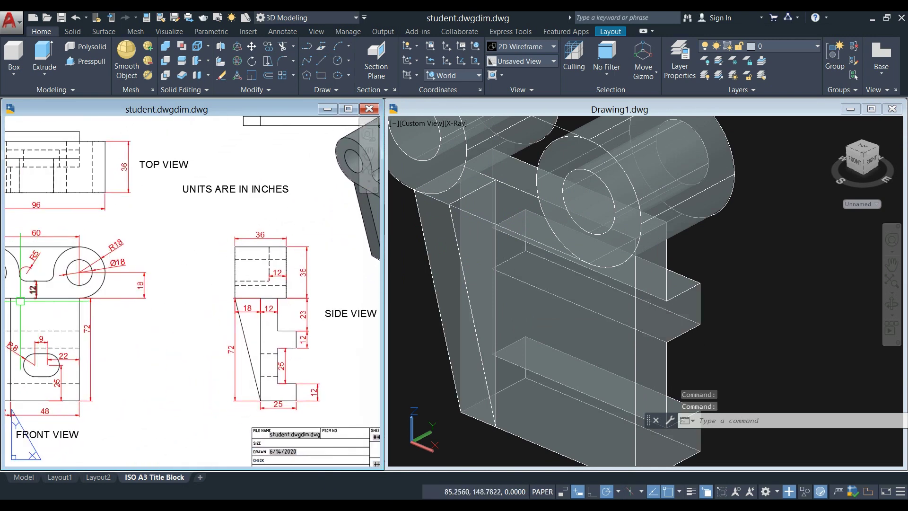
pyautogui.moveTo(46, 290); pyautogui.dragTo(140, 274, button='middle')
pyautogui.scroll(2, 141, 290)
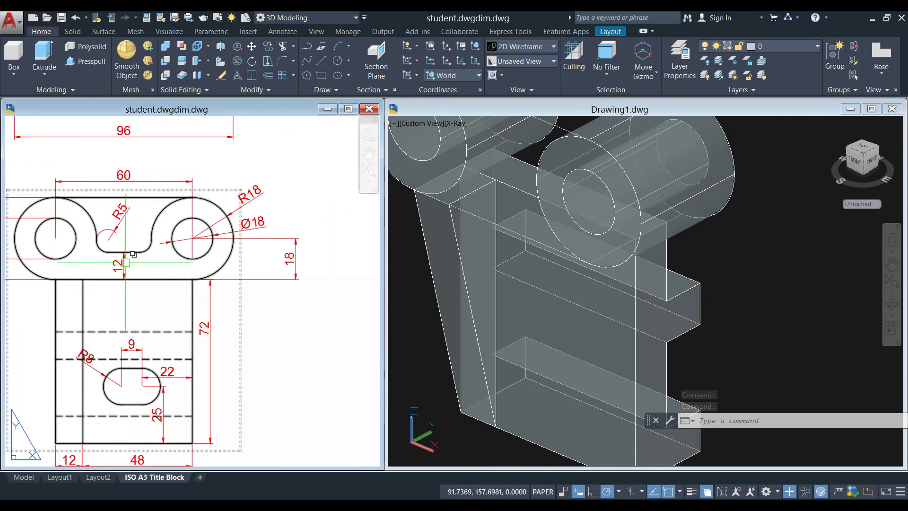
# Display the model in Front view with the working plane aligned to it, showing both lugs.
pyautogui.click(403, 274)
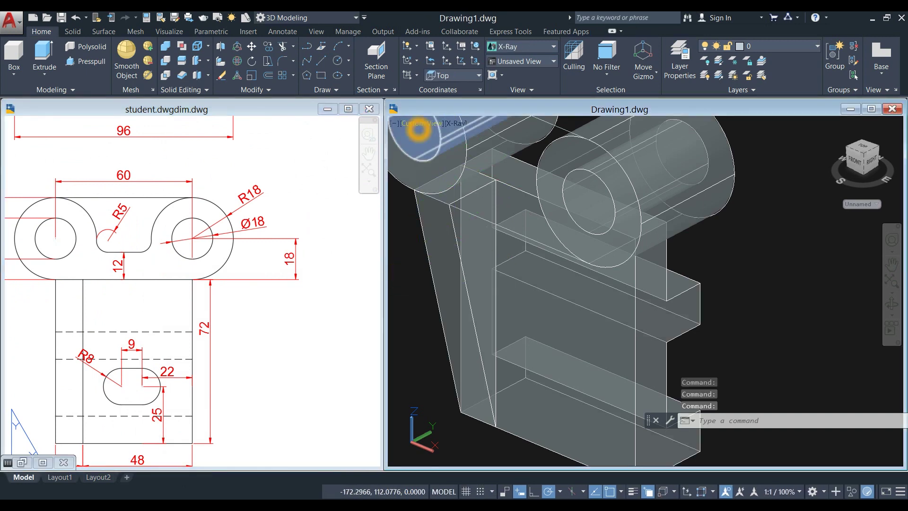
pyautogui.click(418, 123)
pyautogui.click(428, 195)
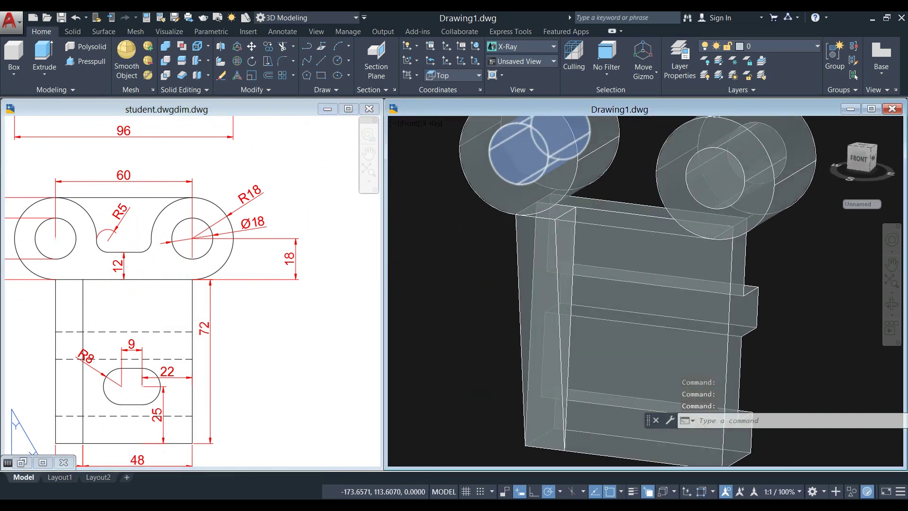
pyautogui.moveTo(607, 214); pyautogui.dragTo(519, 209, button='middle')
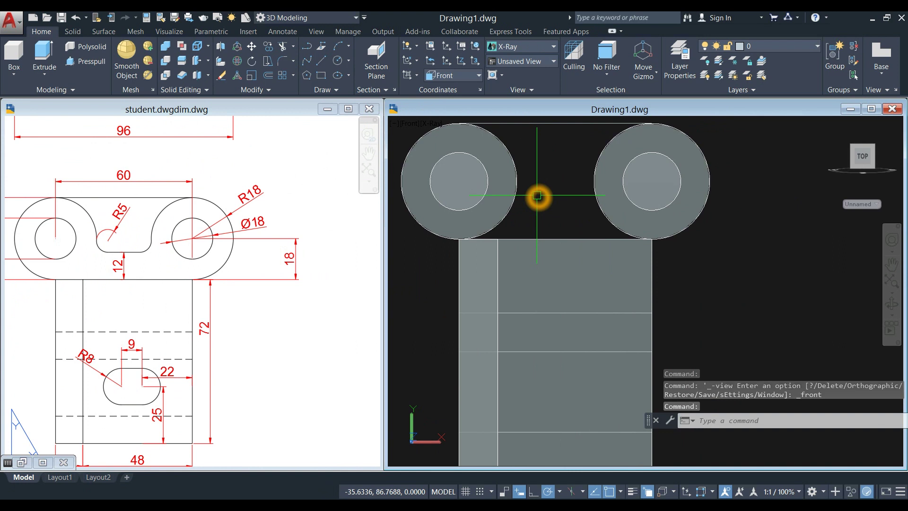
# Offset the lower line connecting the two lugs 12 units upward.
pyautogui.press('Return')
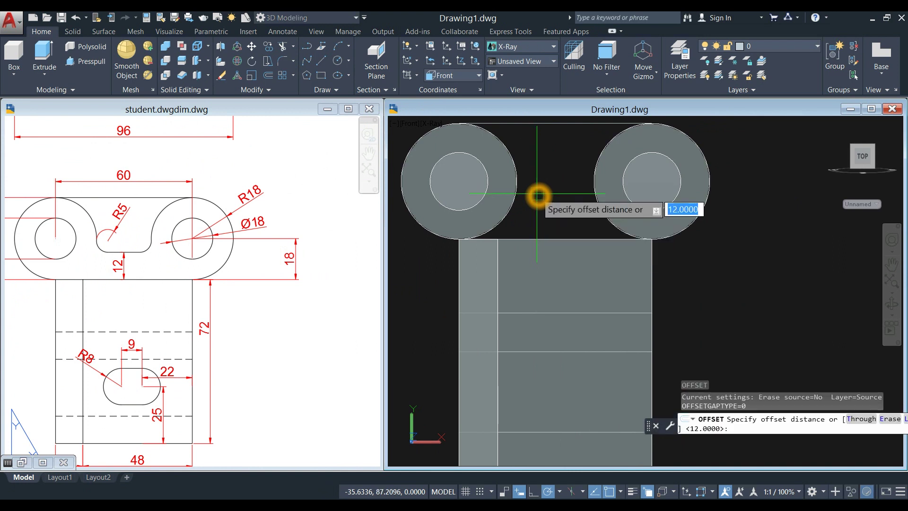
pyautogui.write('12')
pyautogui.press('Return')
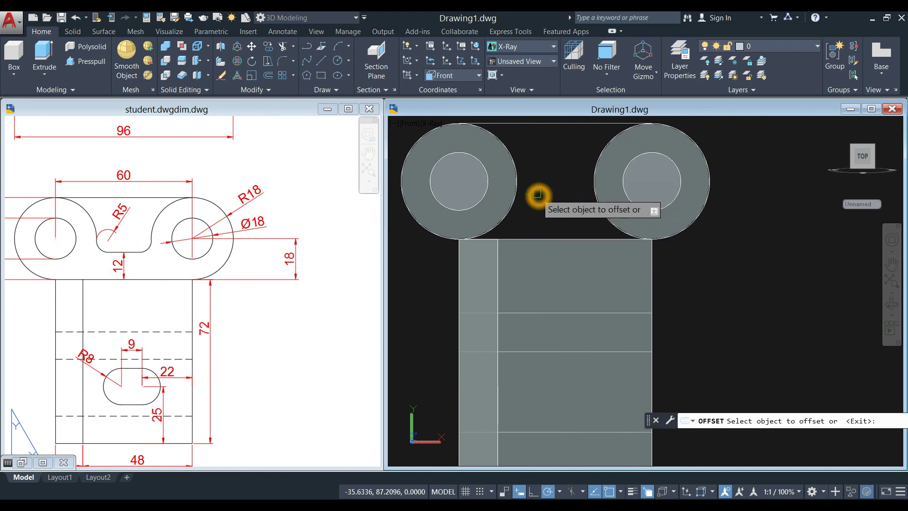
pyautogui.click(553, 239)
pyautogui.click(552, 229)
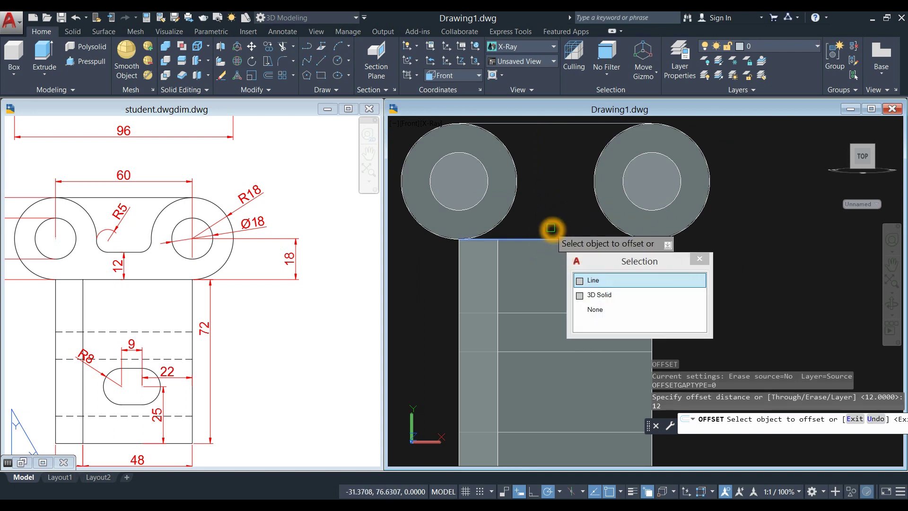
pyautogui.click(554, 214)
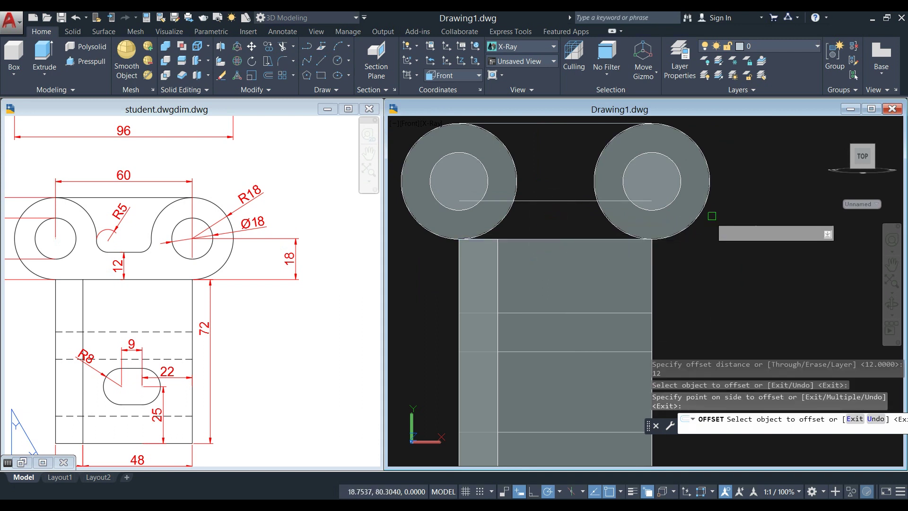
pyautogui.rightClick(723, 214)
pyautogui.click(734, 216)
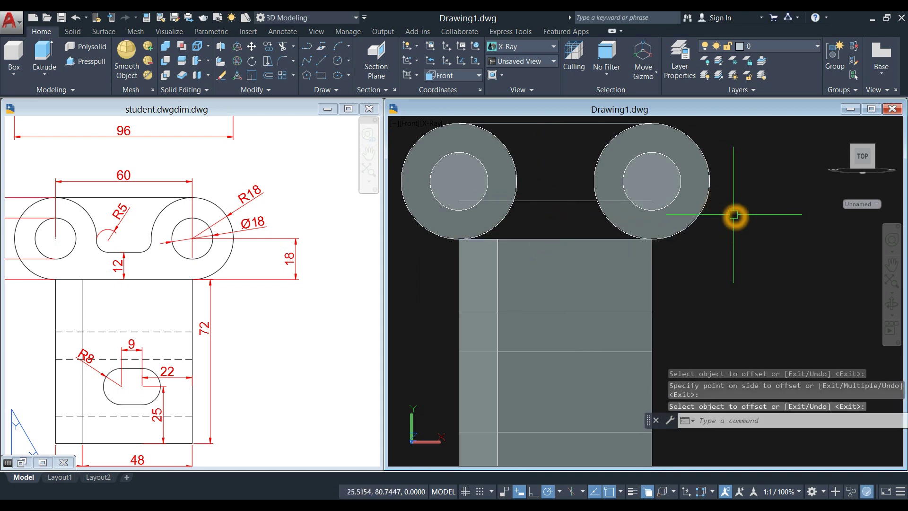
# Draw a vertical line at the right lug from the offset line's end down to the lower connecting line.
pyautogui.write('l')
pyautogui.press('Return')
pyautogui.click(652, 201)
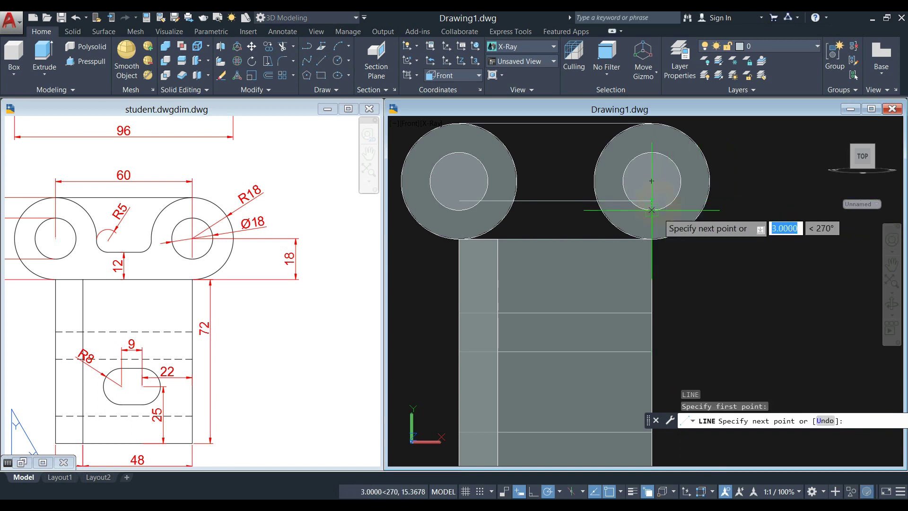
pyautogui.click(652, 235)
pyautogui.rightClick(726, 186)
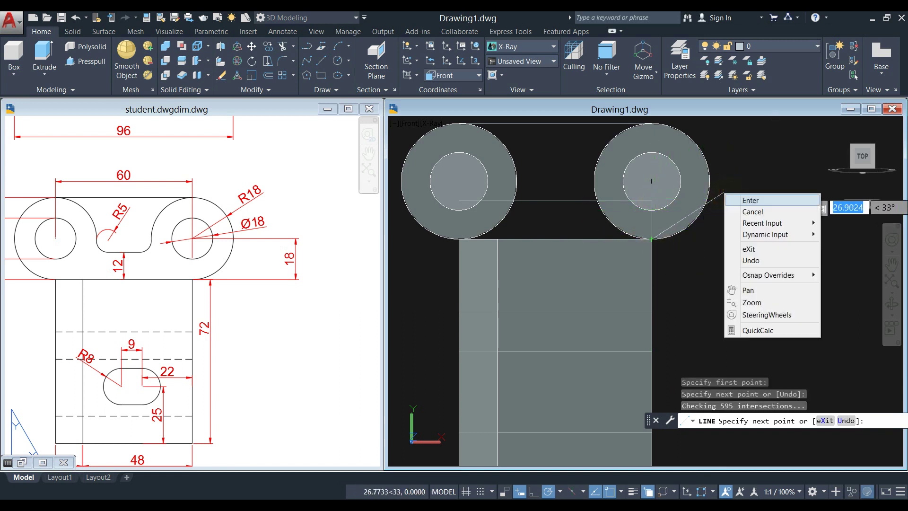
pyautogui.click(746, 201)
# Draw a vertical line at the left lug from the offset line's end down to the lower connecting line.
pyautogui.rightClick(730, 168)
pyautogui.click(766, 173)
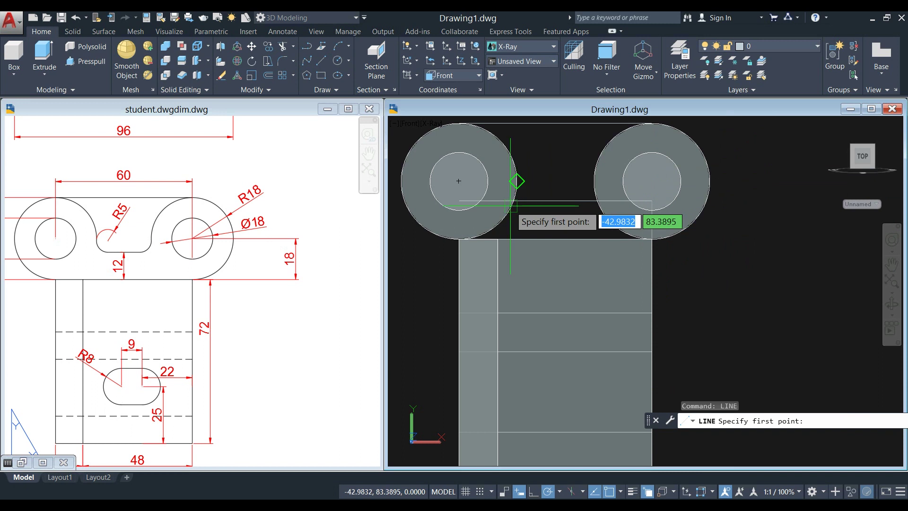
pyautogui.click(459, 201)
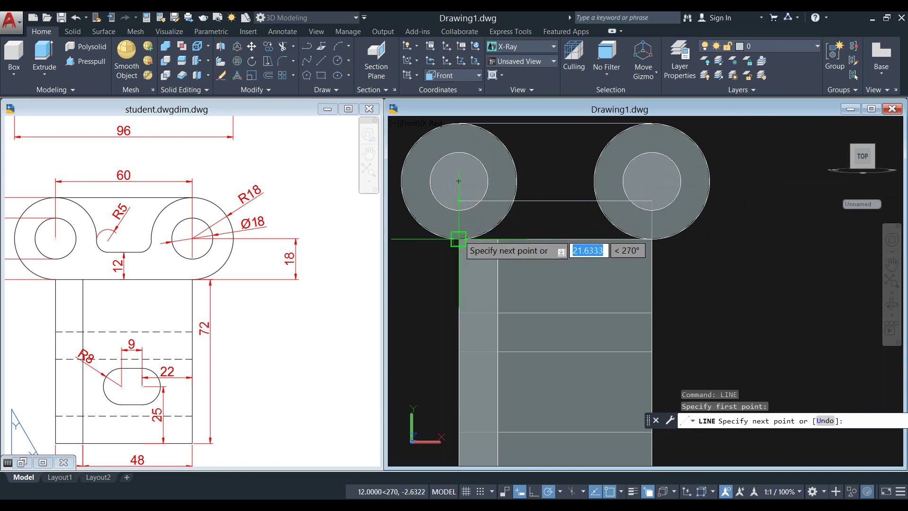
pyautogui.click(460, 238)
pyautogui.rightClick(709, 225)
pyautogui.click(719, 230)
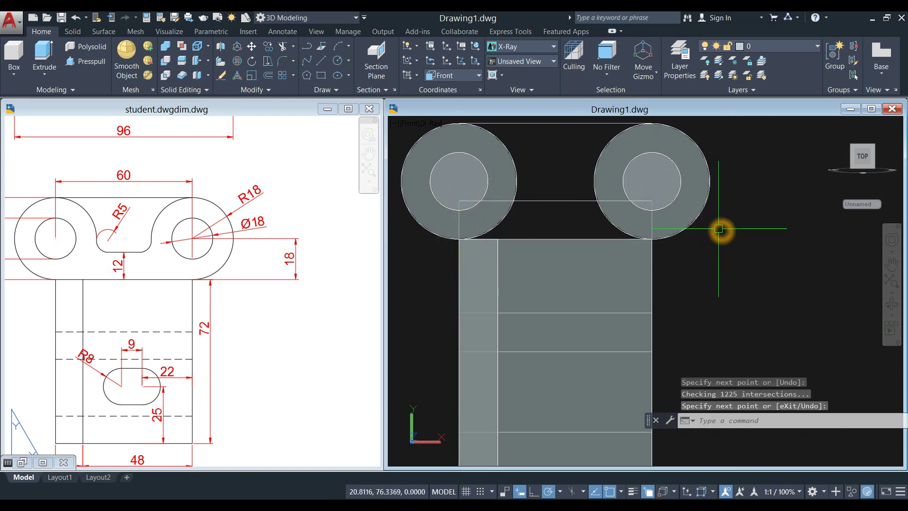
# Try to join the four lines of the web outline between the lugs into one object.
pyautogui.write('J')
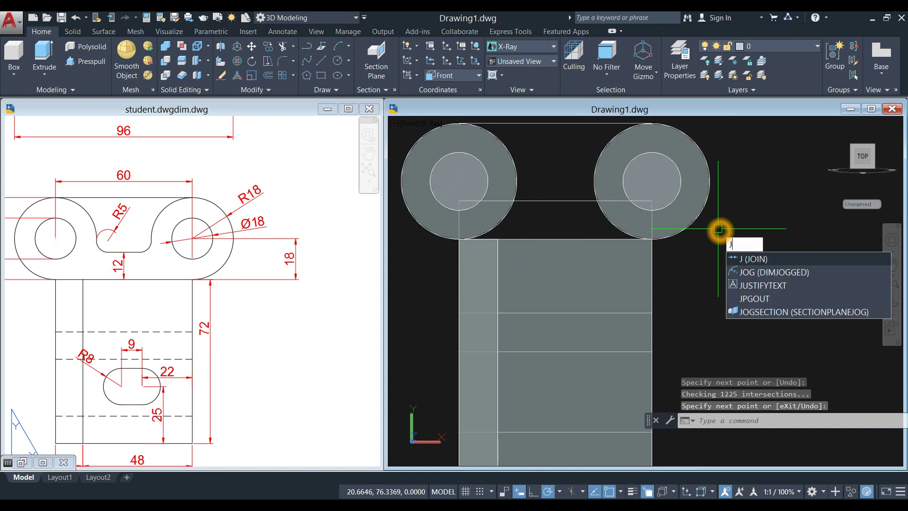
pyautogui.press('Return')
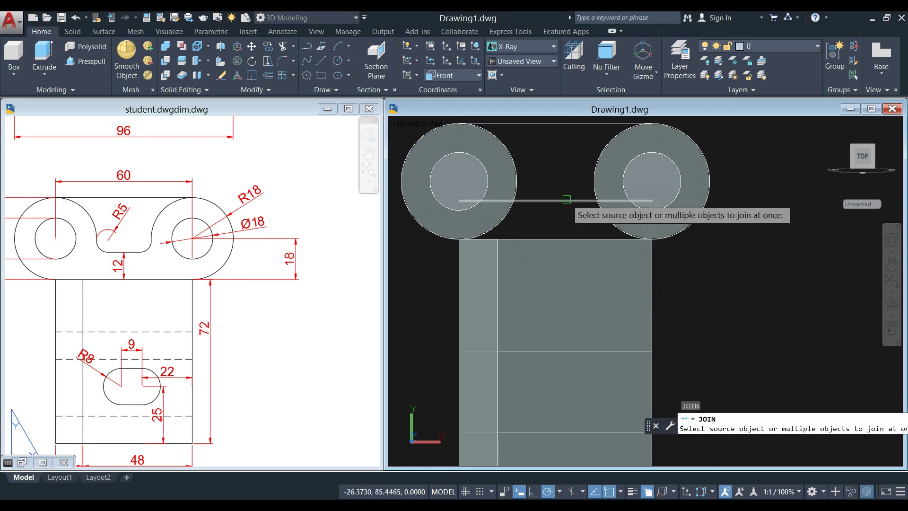
pyautogui.click(564, 201)
pyautogui.click(462, 220)
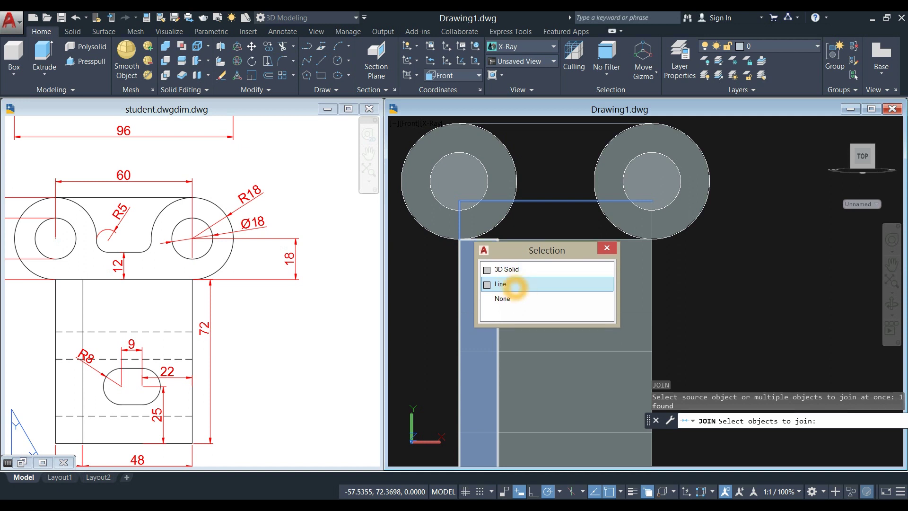
pyautogui.click(516, 286)
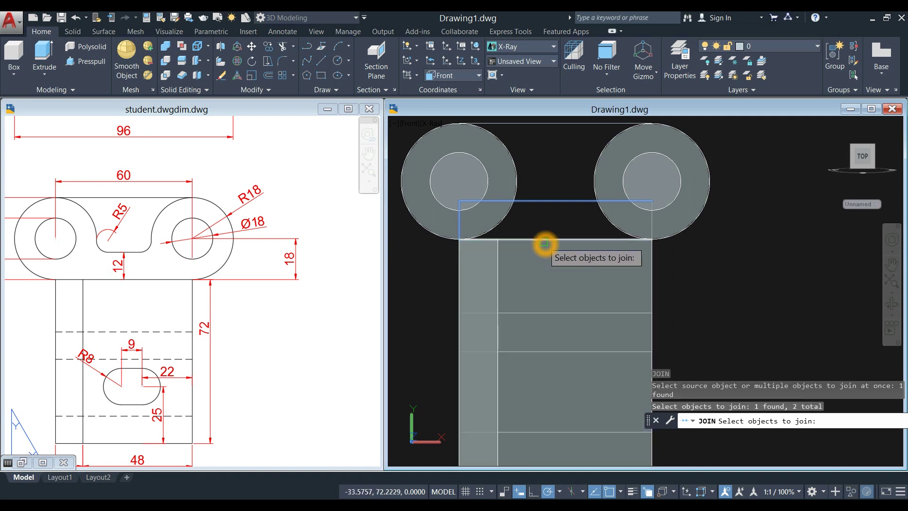
pyautogui.click(545, 243)
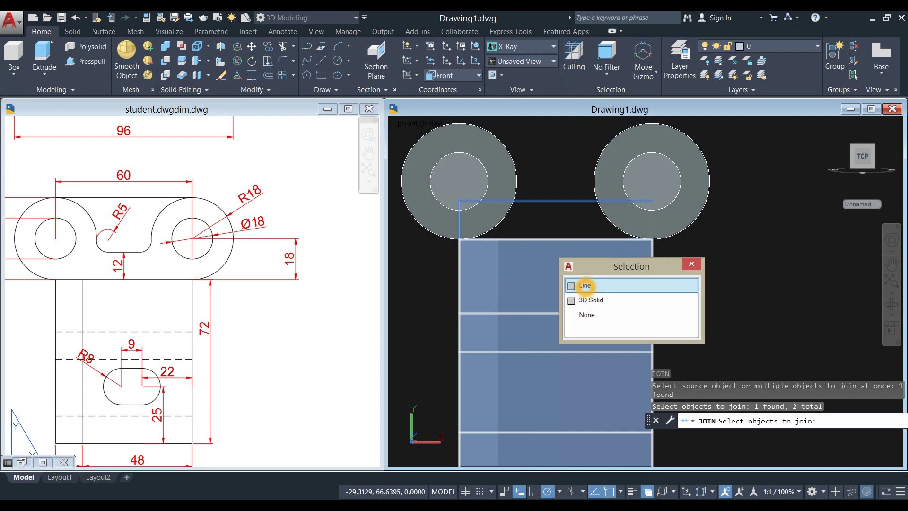
pyautogui.click(585, 286)
pyautogui.click(651, 231)
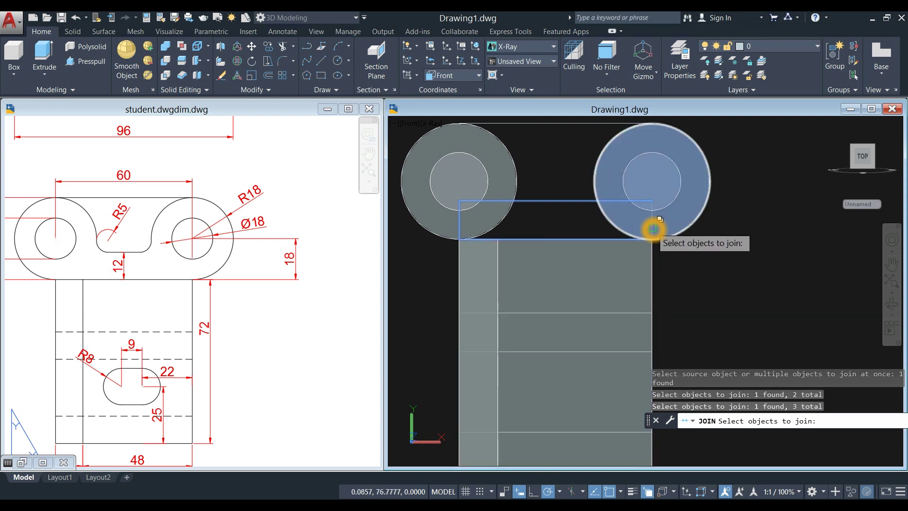
pyautogui.click(695, 284)
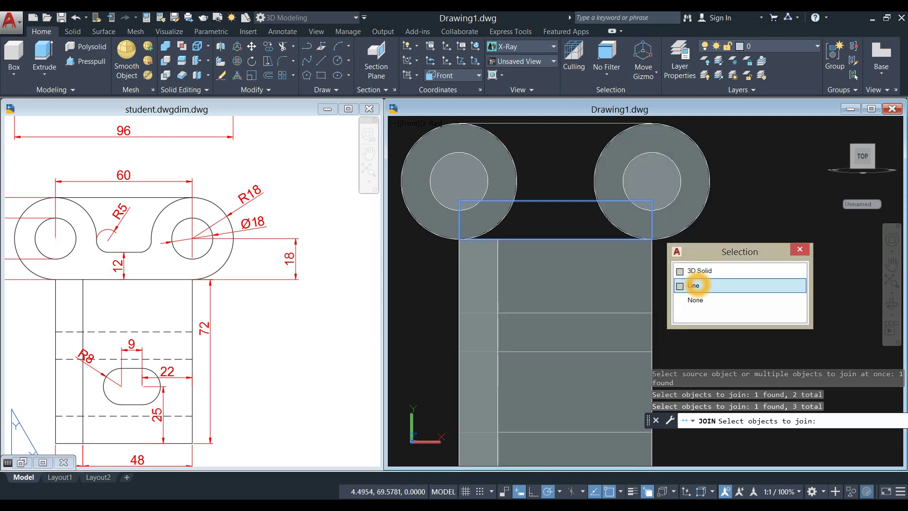
pyautogui.rightClick(728, 231)
pyautogui.click(539, 204)
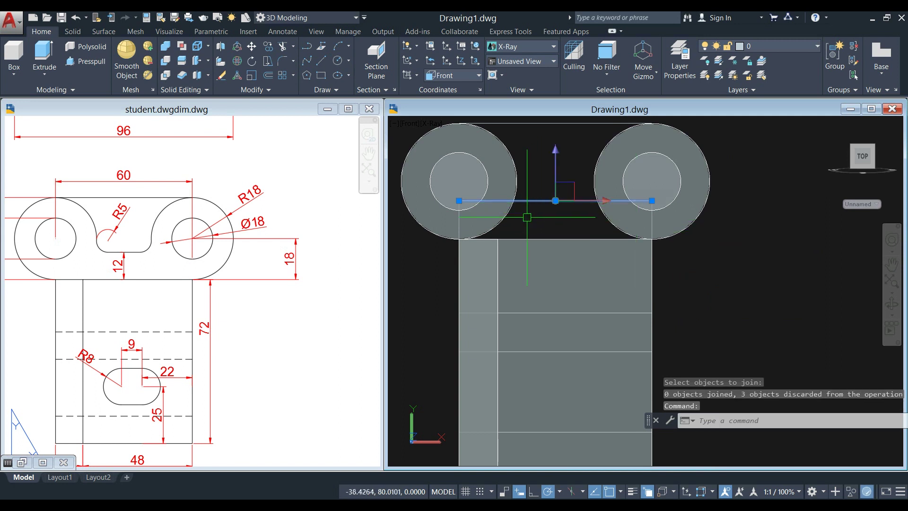
pyautogui.press('Escape')
# Examine the ends of the web outline's lines at the lugs, close up and from an angled view.
pyautogui.moveTo(535, 187); pyautogui.dragTo(509, 264, button='middle')
pyautogui.scroll(1, 510, 263)
pyautogui.scroll(9, 436, 296)
pyautogui.moveTo(433, 296); pyautogui.dragTo(606, 289, button='middle')
pyautogui.scroll(-3, 603, 285)
pyautogui.scroll(9, 572, 245)
pyautogui.scroll(-10, 575, 247)
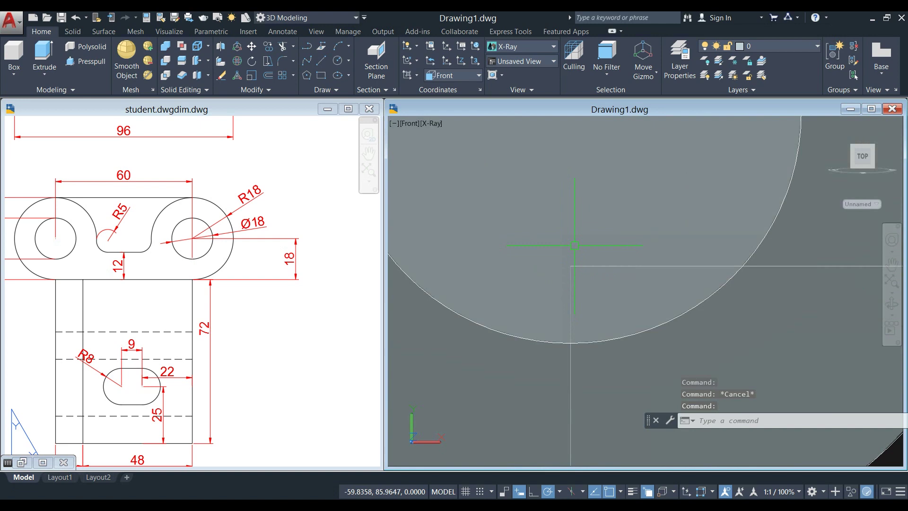
pyautogui.scroll(-2, 673, 247)
pyautogui.keyDown('shift'); pyautogui.moveTo(674, 247); pyautogui.dragTo(557, 198, button='middle'); pyautogui.keyUp('shift')
pyautogui.scroll(6, 634, 273)
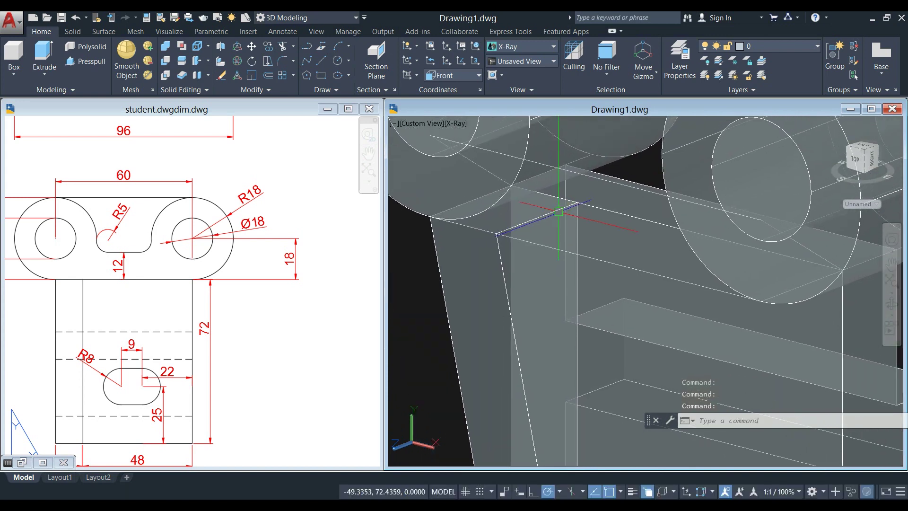
# Set the model's visual style to Wireframe.
pyautogui.click(489, 170)
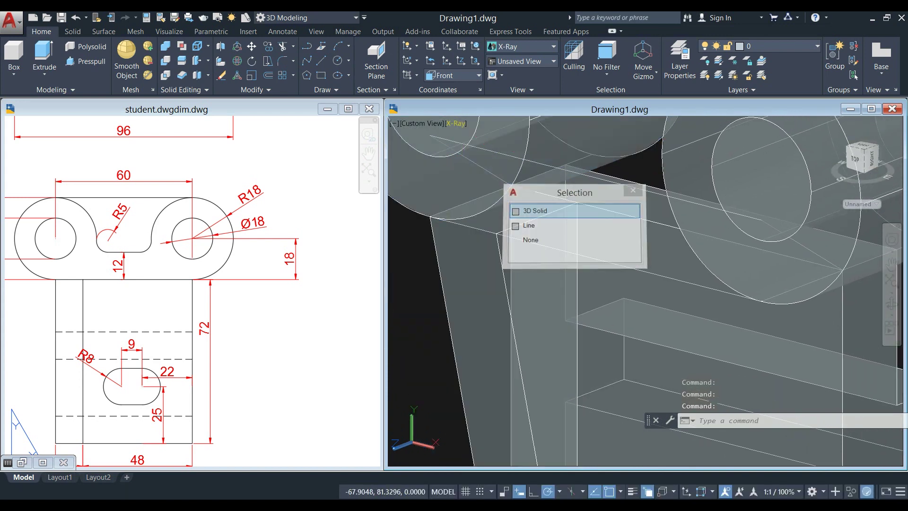
pyautogui.click(456, 116)
pyautogui.click(456, 122)
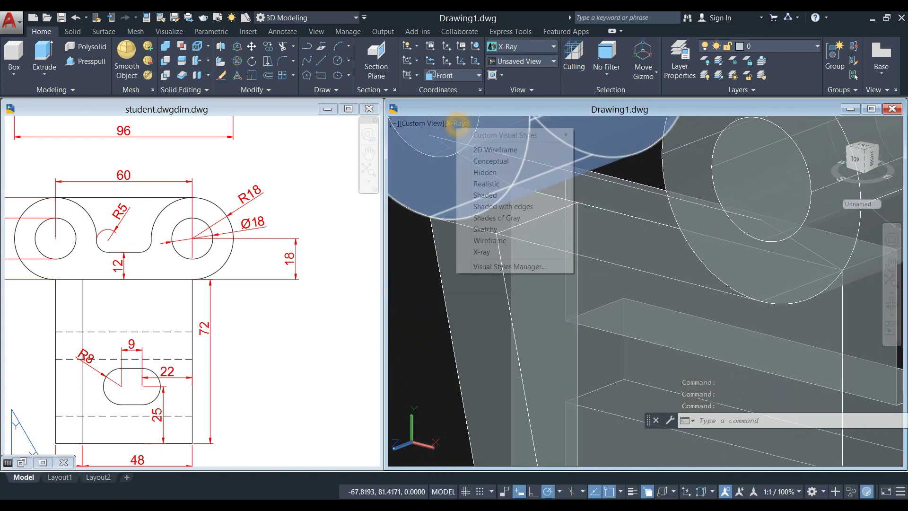
pyautogui.click(490, 240)
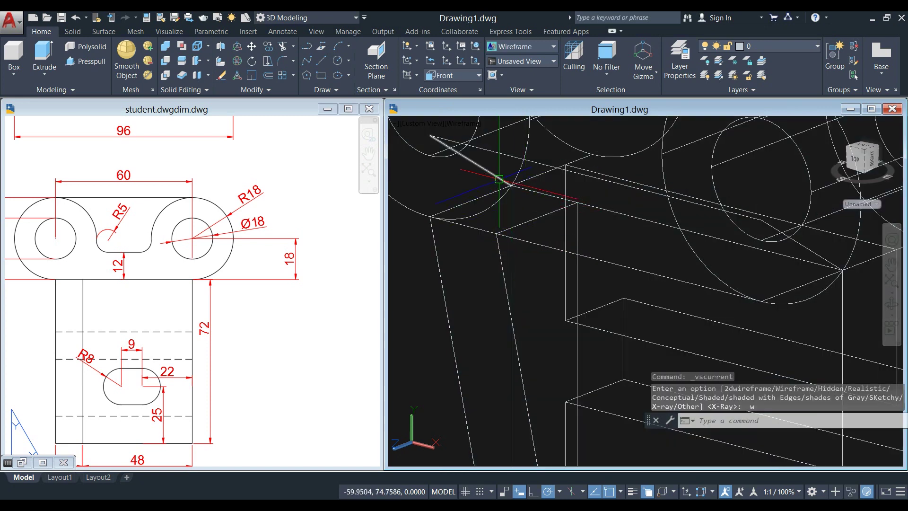
# Erase the two misaligned side lines of the web outline, one at each lug.
pyautogui.click(499, 179)
pyautogui.click(589, 259)
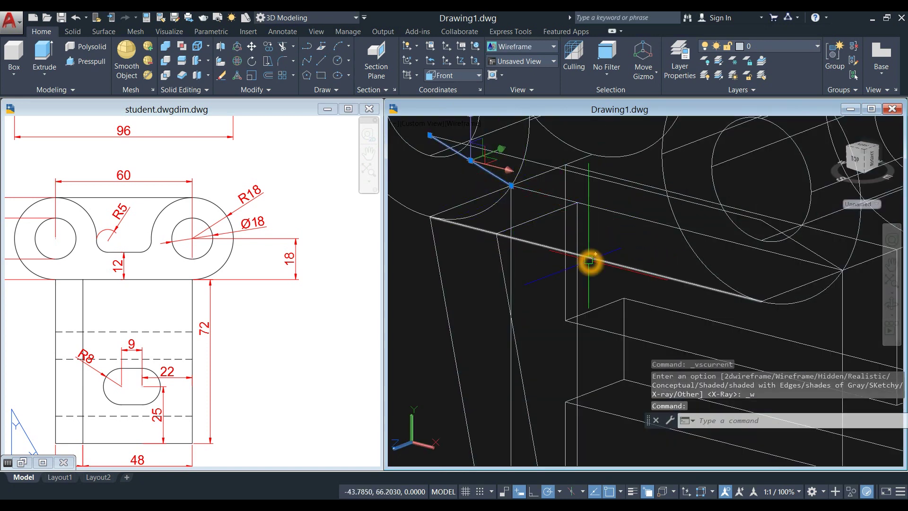
pyautogui.press('Delete')
pyautogui.moveTo(584, 251); pyautogui.dragTo(494, 230, button='middle')
pyautogui.scroll(-2, 494, 229)
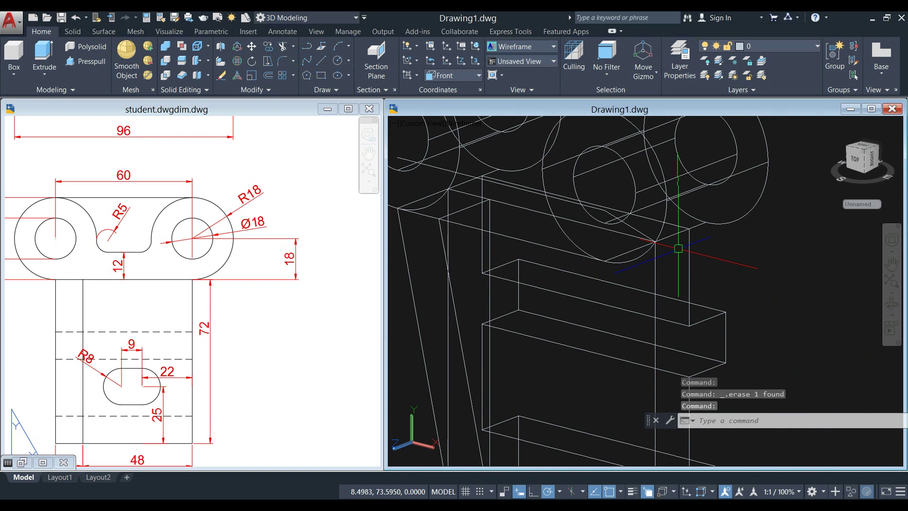
pyautogui.click(630, 227)
pyautogui.press('Delete')
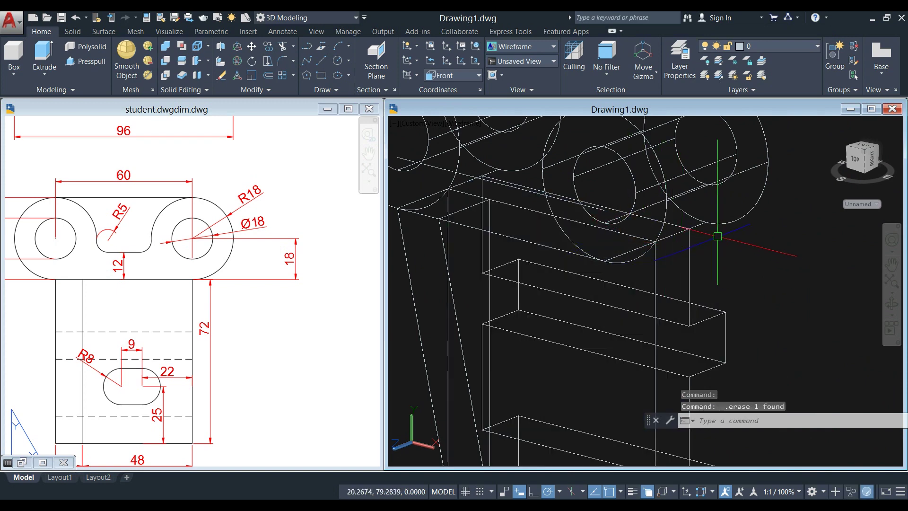
# Draw a line at the left lug from the upper web line's end to the lower line's end.
pyautogui.moveTo(718, 237); pyautogui.dragTo(728, 247, button='middle')
pyautogui.scroll(-2, 728, 247)
pyautogui.write('l')
pyautogui.press('Return')
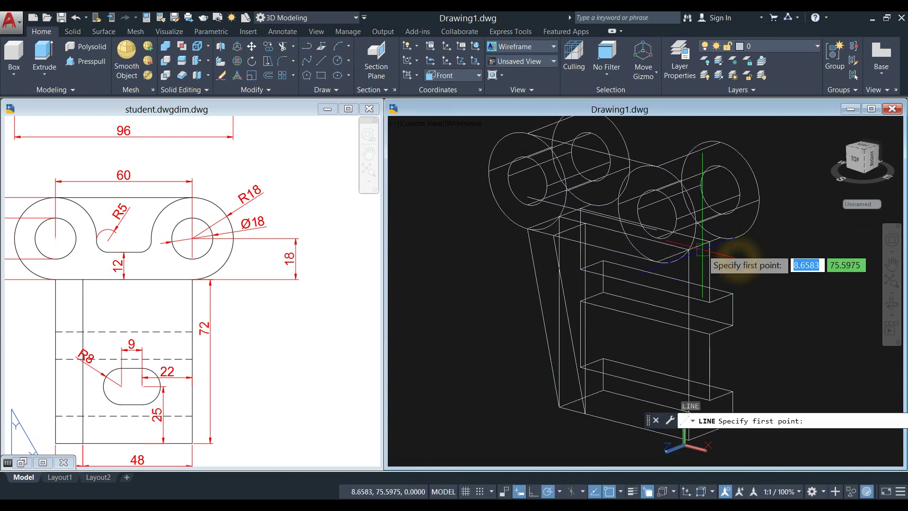
pyautogui.click(527, 197)
pyautogui.click(527, 228)
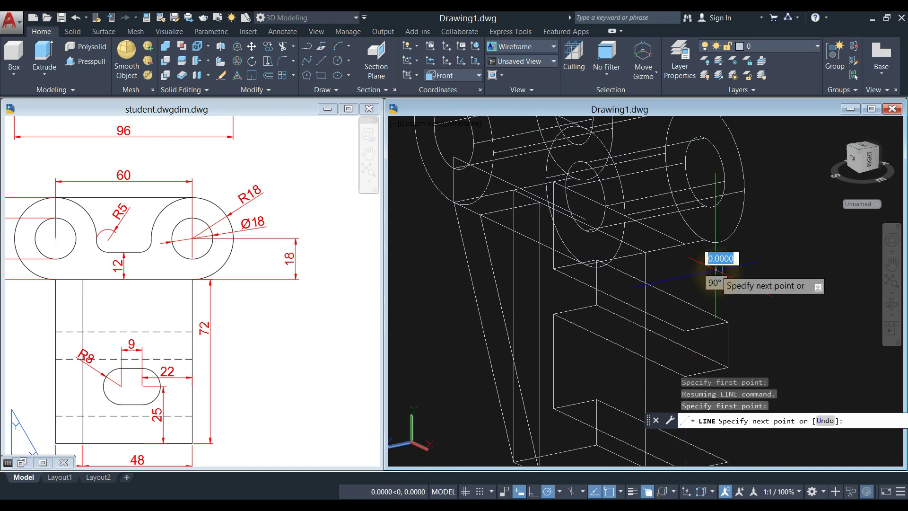
pyautogui.press('Escape')
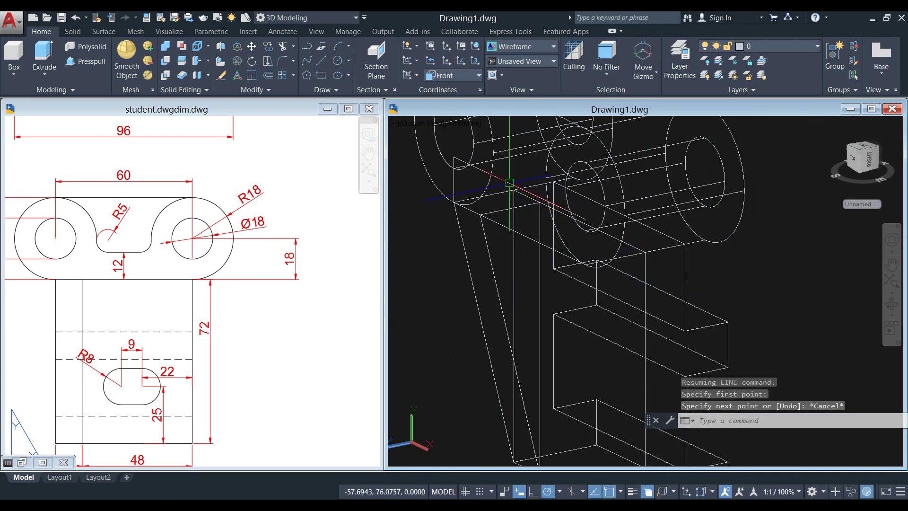
# Isolate the upper, lower and left side lines of the web outline.
pyautogui.click(505, 181)
pyautogui.click(454, 176)
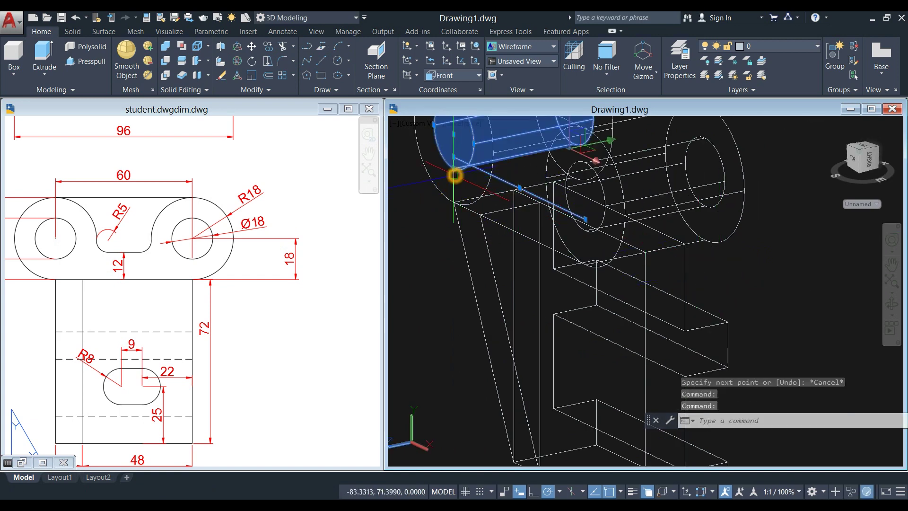
pyautogui.press('Escape')
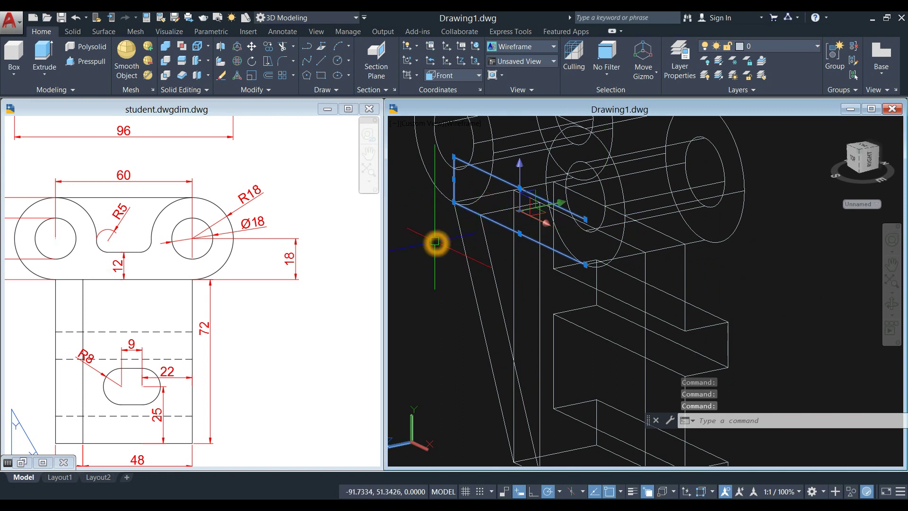
pyautogui.rightClick(435, 241)
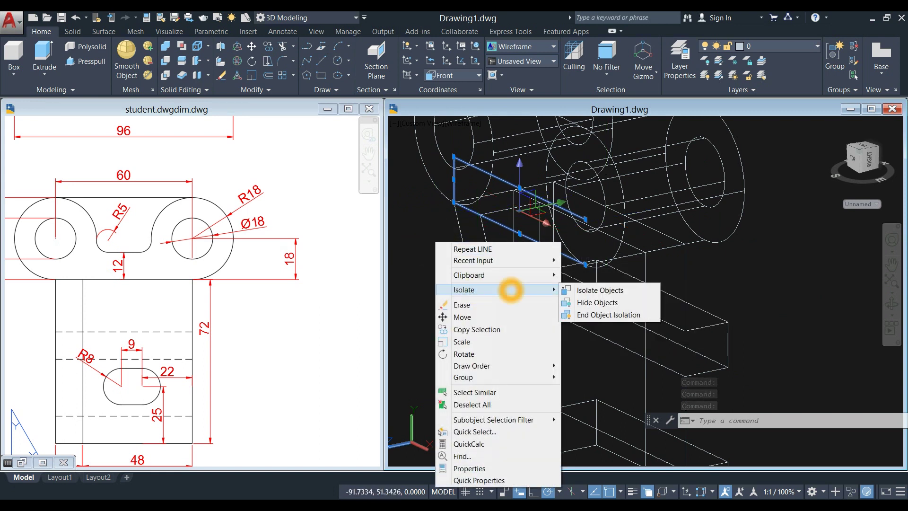
pyautogui.click(576, 289)
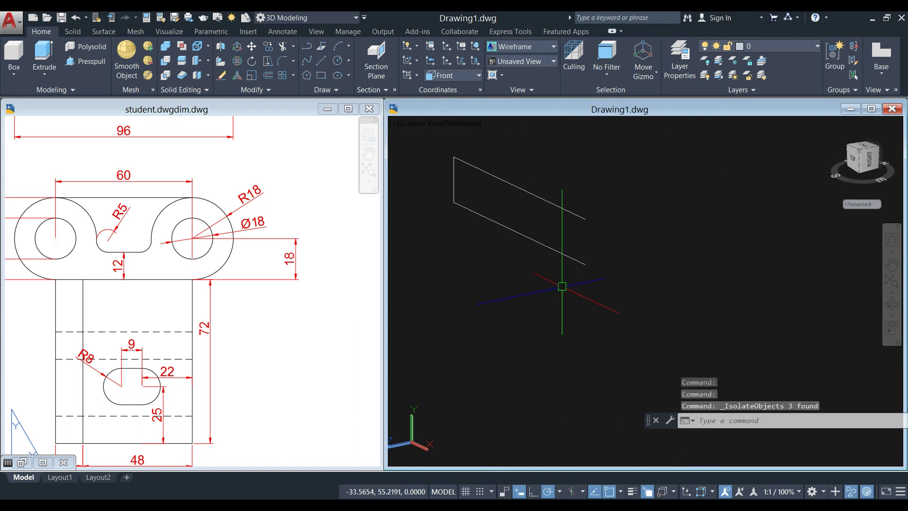
# Close the web outline with a line between the open right ends of the lower and upper lines.
pyautogui.write('l')
pyautogui.press('Return')
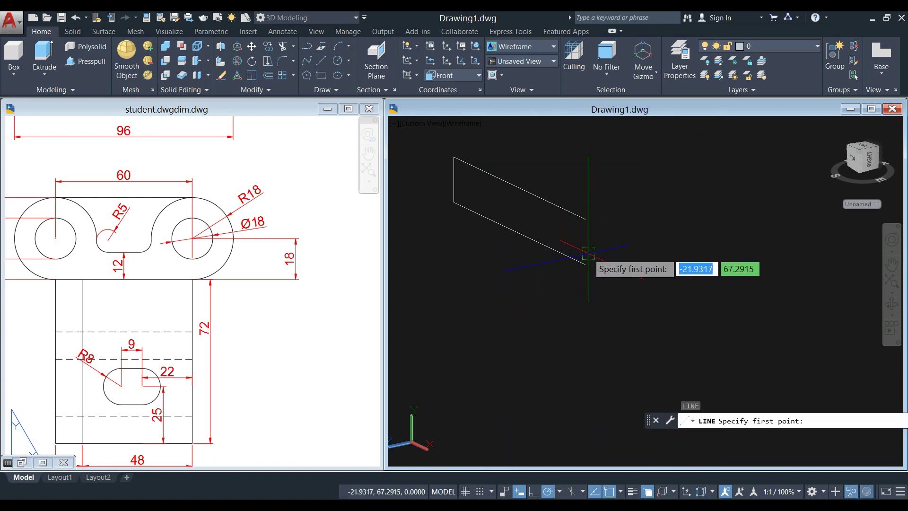
pyautogui.click(585, 264)
pyautogui.click(585, 219)
pyautogui.rightClick(603, 185)
pyautogui.click(609, 192)
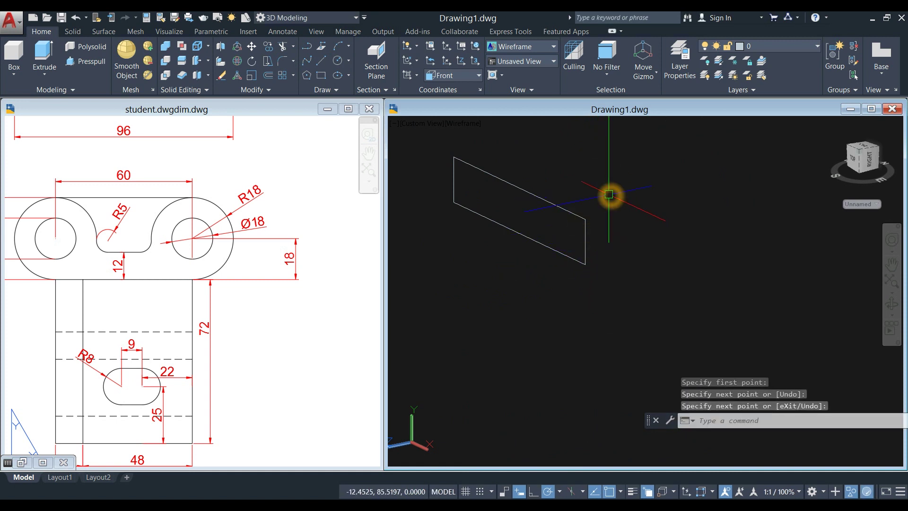
# Join the four isolated web outline lines into one closed polyline.
pyautogui.write('j')
pyautogui.press('Return')
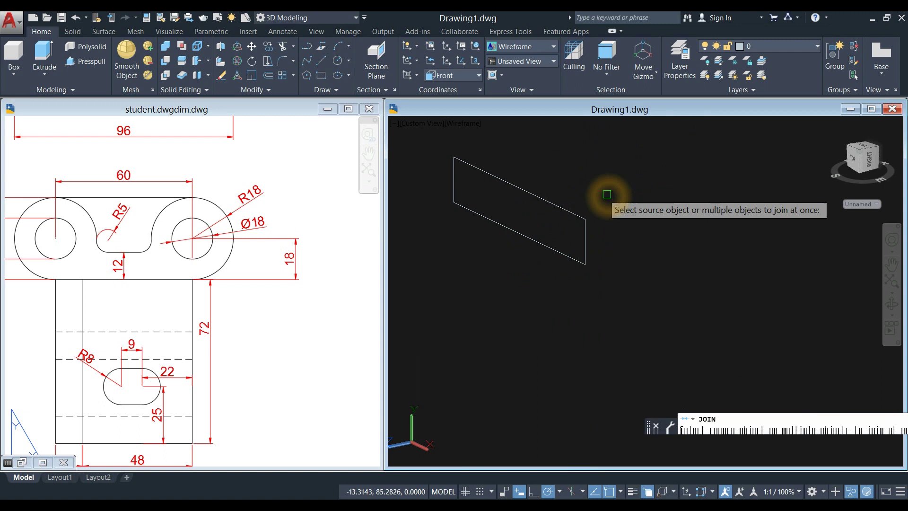
pyautogui.click(435, 142)
pyautogui.click(597, 278)
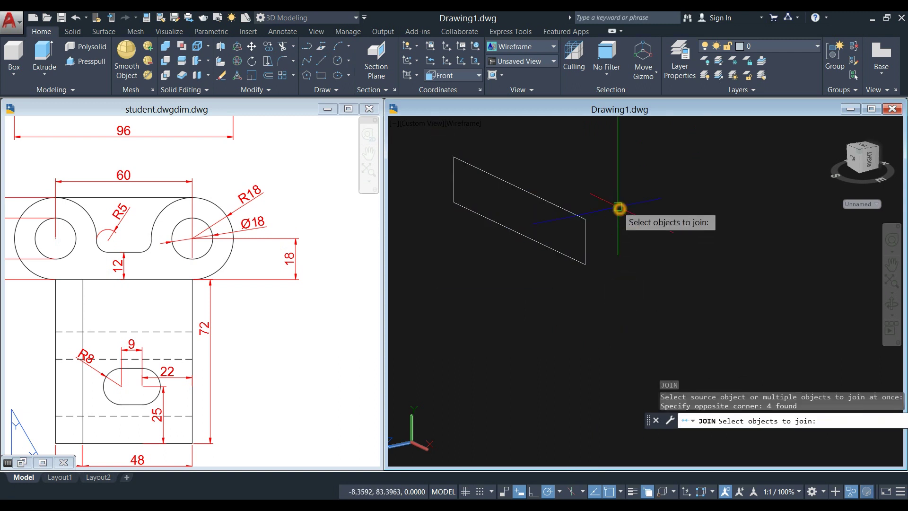
pyautogui.press('Return')
pyautogui.click(568, 211)
pyautogui.press('Escape')
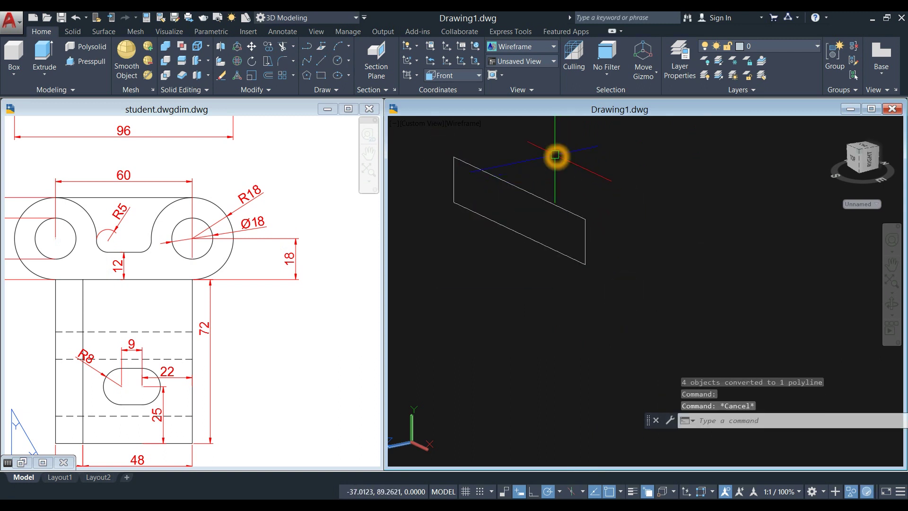
# End the object isolation and display the model in the Shaded with edges visual style.
pyautogui.rightClick(555, 153)
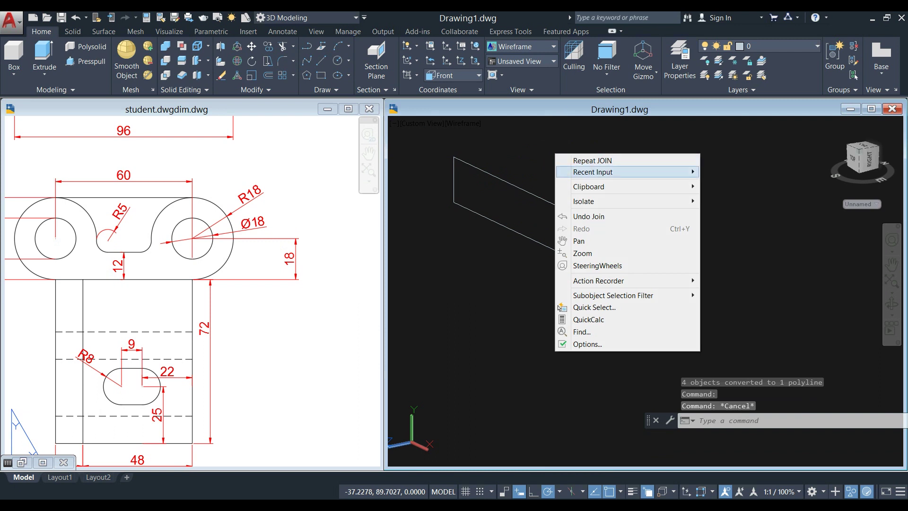
pyautogui.click(589, 201)
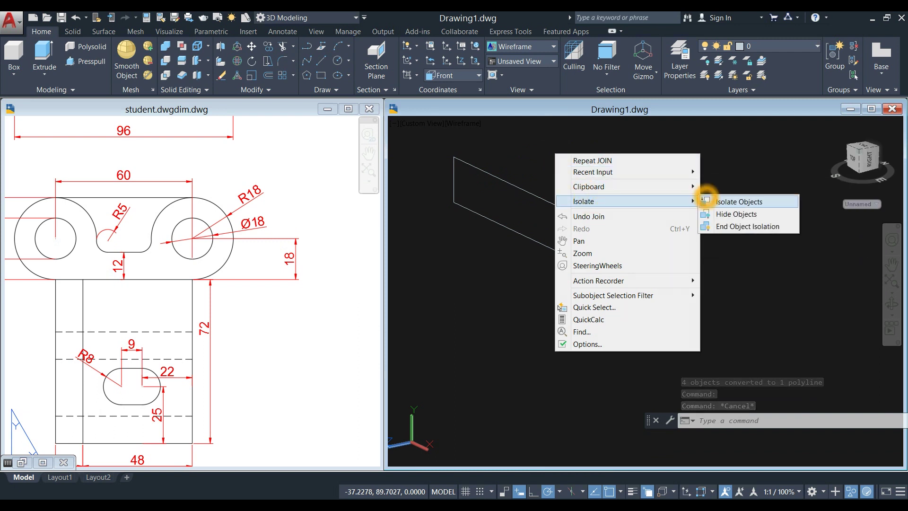
pyautogui.click(735, 228)
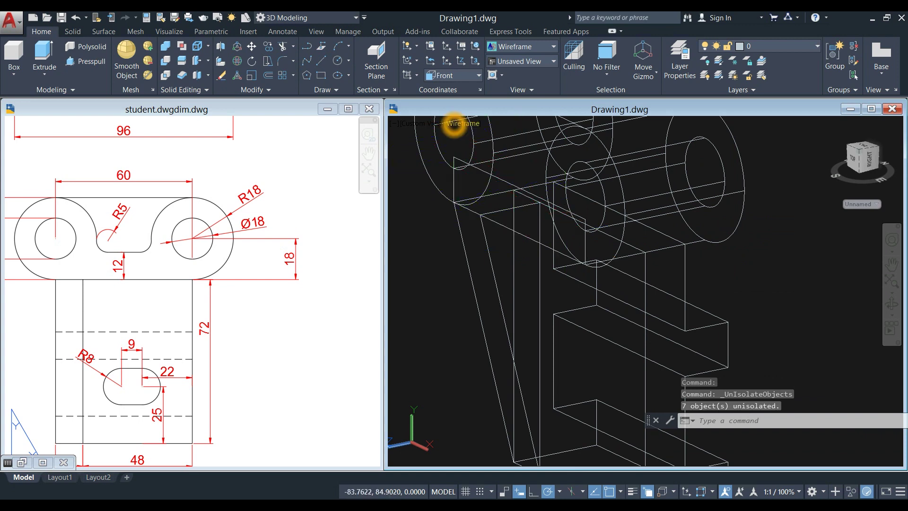
pyautogui.click(454, 124)
pyautogui.click(498, 205)
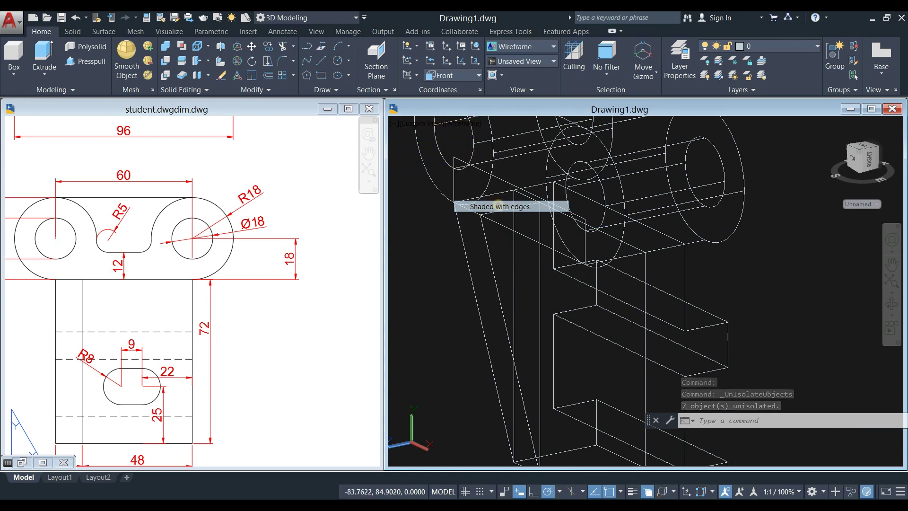
# Extrude the closed web outline between the lugs as a solid back to the lugs' rear faces.
pyautogui.keyDown('shift'); pyautogui.moveTo(452, 200); pyautogui.dragTo(455, 222, button='middle'); pyautogui.keyUp('shift')
pyautogui.keyDown('shift'); pyautogui.moveTo(583, 198); pyautogui.dragTo(441, 223, button='middle'); pyautogui.keyUp('shift')
pyautogui.click(530, 187)
pyautogui.click(574, 233)
pyautogui.click(45, 57)
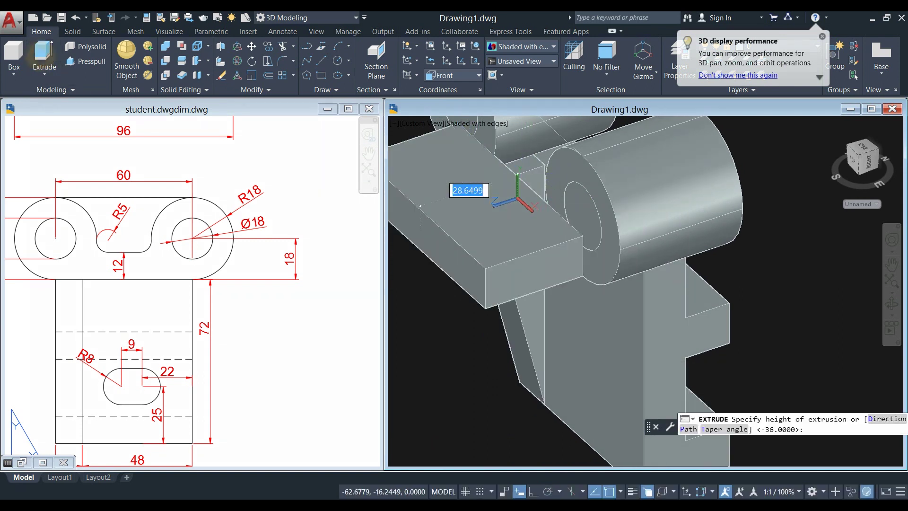
pyautogui.click(742, 208)
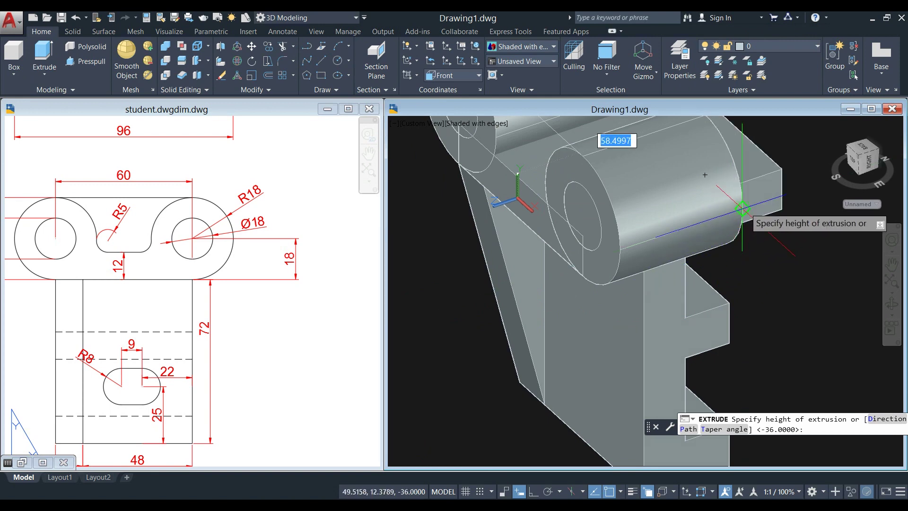
pyautogui.keyDown('shift'); pyautogui.moveTo(746, 208); pyautogui.dragTo(781, 213, button='middle'); pyautogui.keyUp('shift')
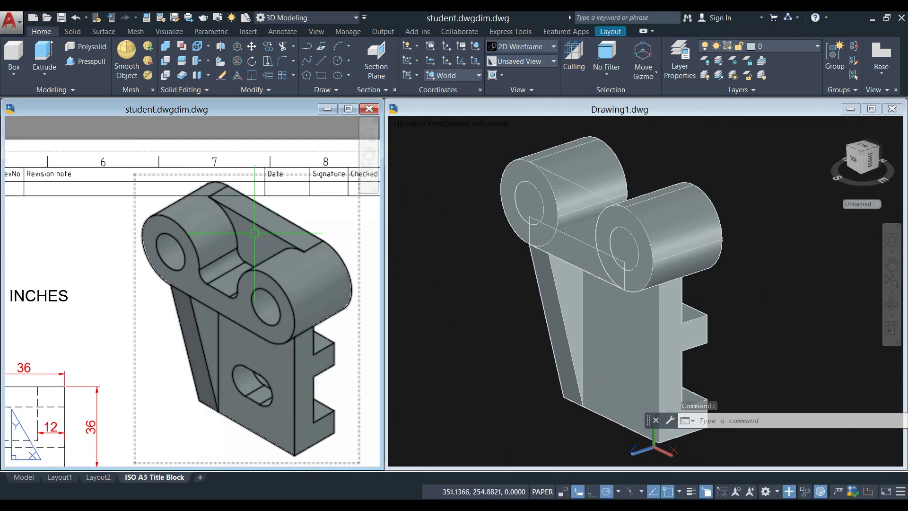
pyautogui.scroll(-4, 255, 233)
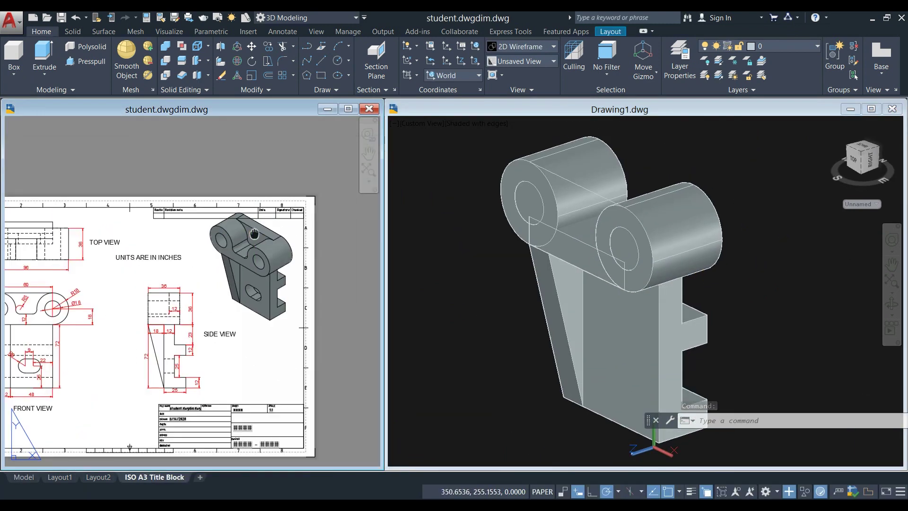
pyautogui.click(673, 143)
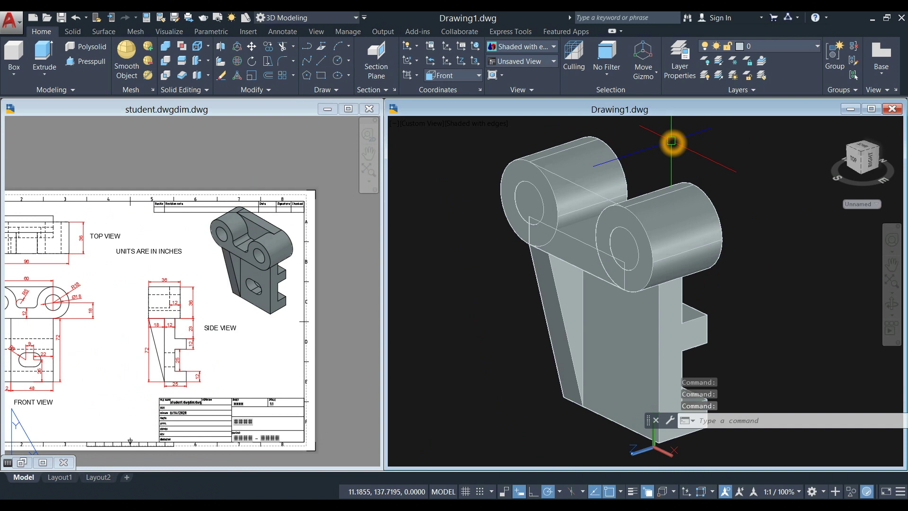
pyautogui.write('l')
pyautogui.press('Return')
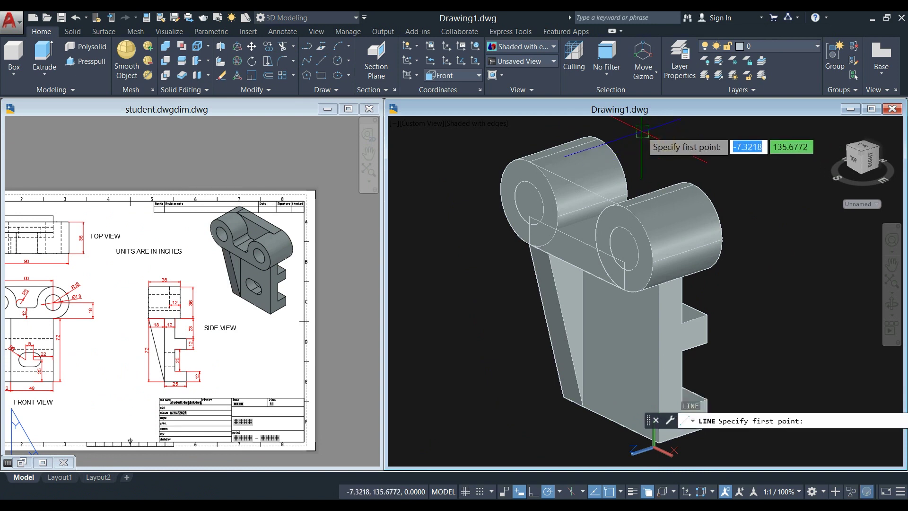
pyautogui.click(595, 138)
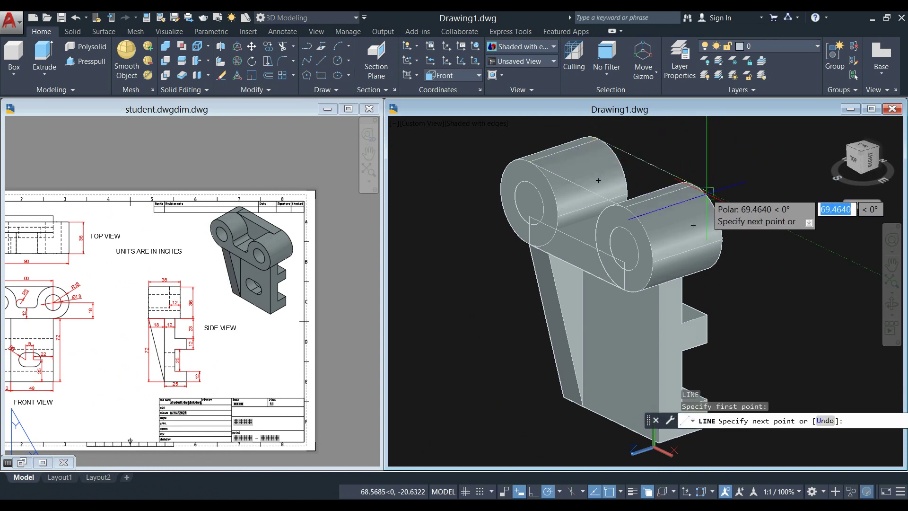
pyautogui.press('Escape')
# Move the upper tangent line joining the two lugs from their front faces to the top quadrants of their rear faces.
pyautogui.click(604, 196)
pyautogui.rightClick(698, 151)
pyautogui.click(726, 219)
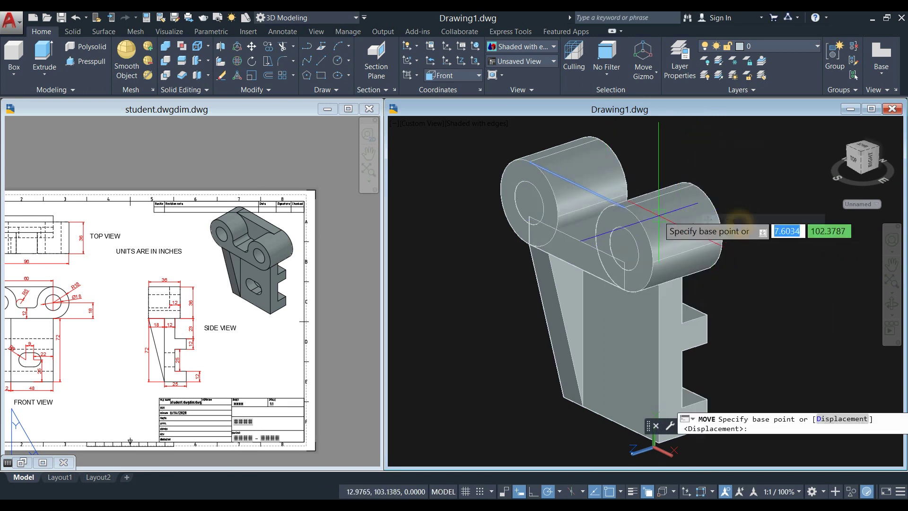
pyautogui.click(625, 210)
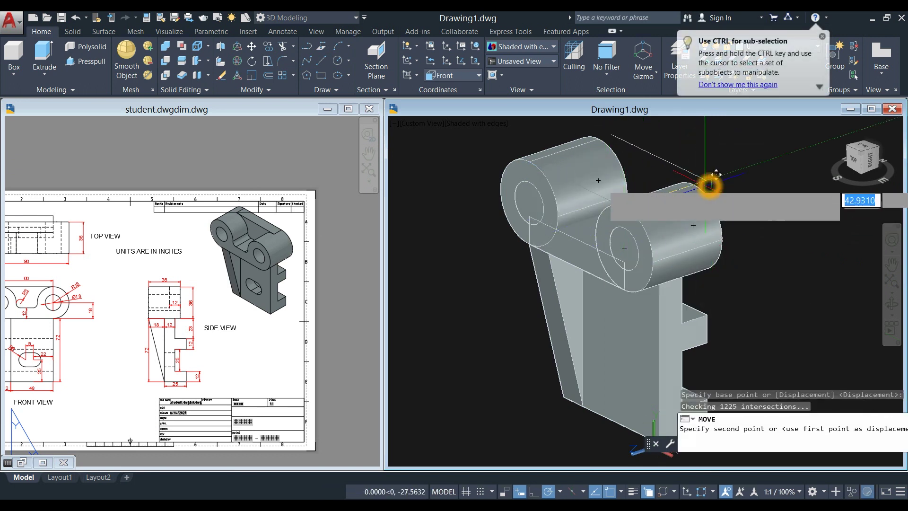
pyautogui.scroll(3, 711, 180)
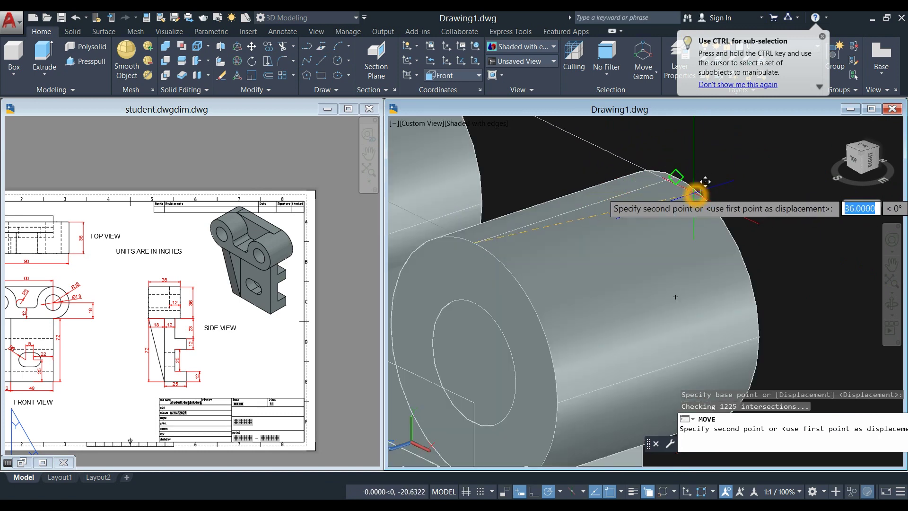
pyautogui.click(689, 193)
pyautogui.scroll(-2, 689, 193)
pyautogui.moveTo(689, 194)
pyautogui.keyDown('shift'); pyautogui.mouseDown(button='middle')
pyautogui.moveTo(644, 212)
pyautogui.moveTo(689, 196)
pyautogui.mouseUp(button='middle'); pyautogui.keyUp('shift')
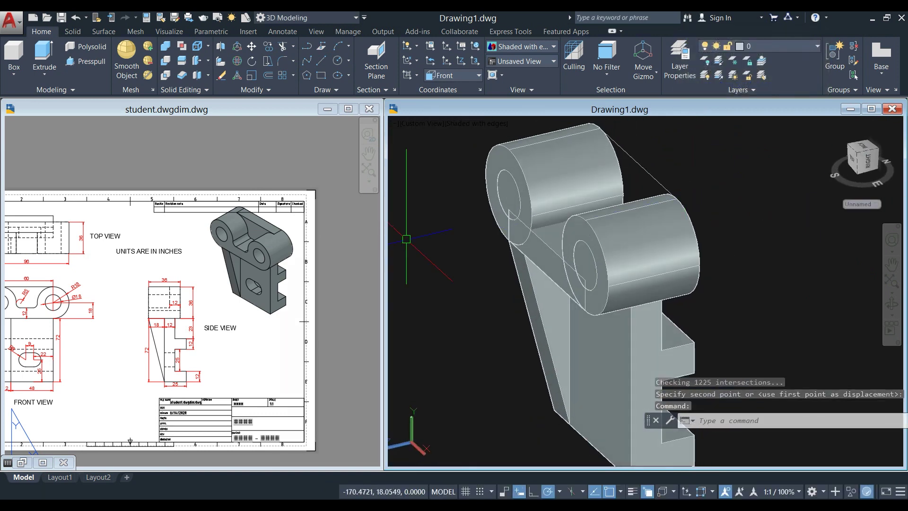
# Examine the wall between the lugs in the reference drawing's isometric picture and its thickness dimension in the side view.
pyautogui.click(257, 227)
pyautogui.scroll(4, 258, 227)
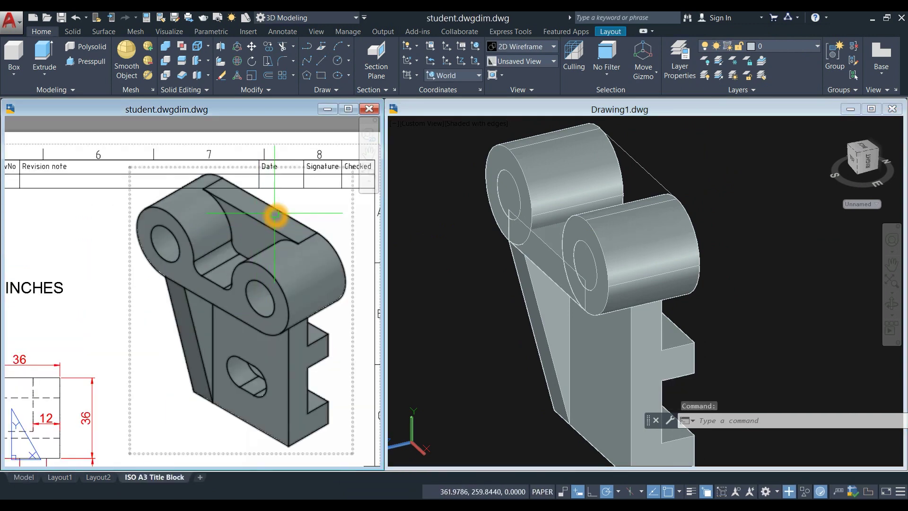
pyautogui.scroll(-5, 262, 227)
pyautogui.scroll(2, 184, 286)
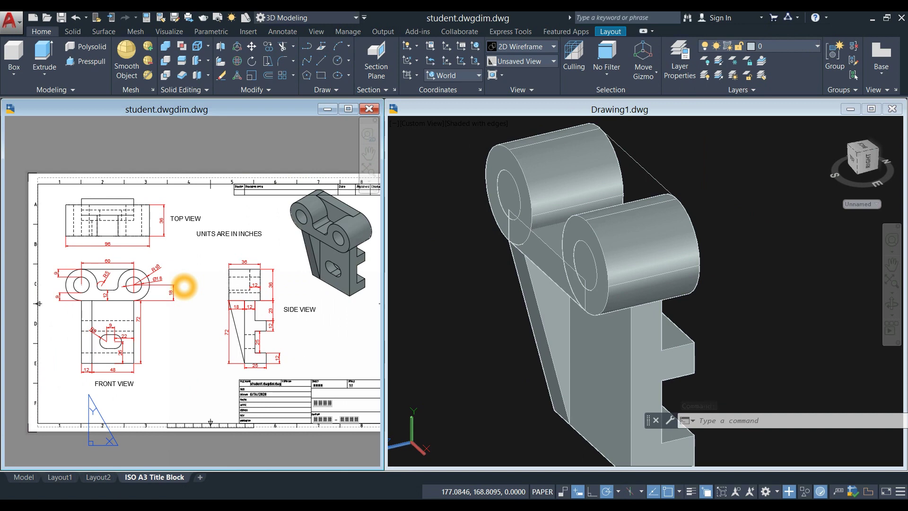
pyautogui.scroll(4, 254, 260)
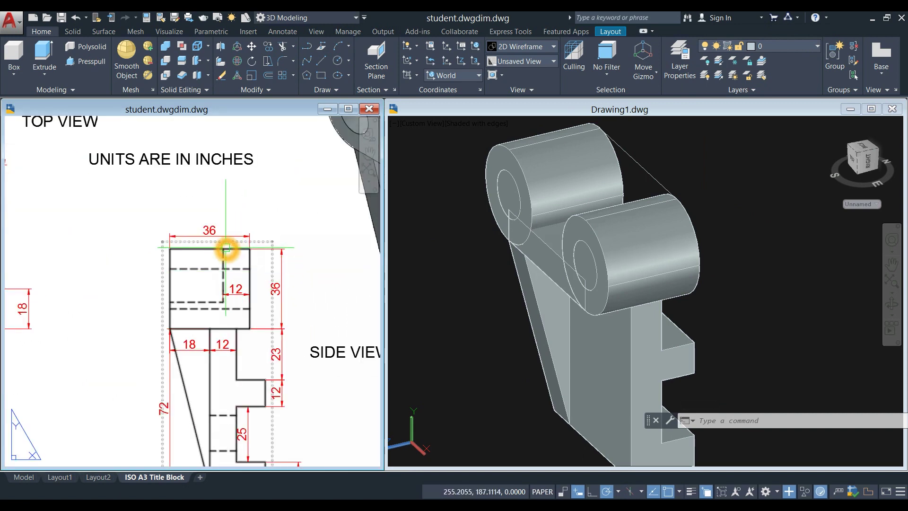
pyautogui.scroll(-2, 302, 251)
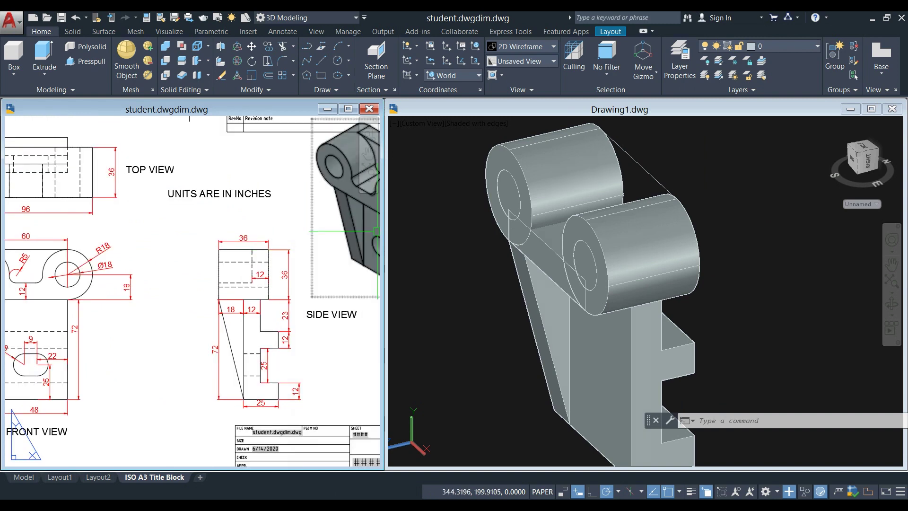
# In the Top view, offset the rear tangent line 12 units toward the front of the lugs.
pyautogui.click(407, 180)
pyautogui.click(421, 124)
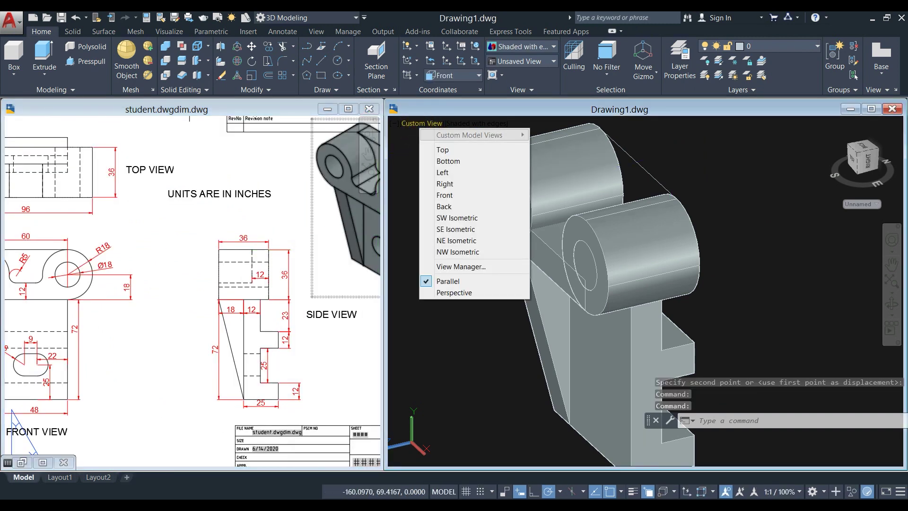
pyautogui.click(443, 150)
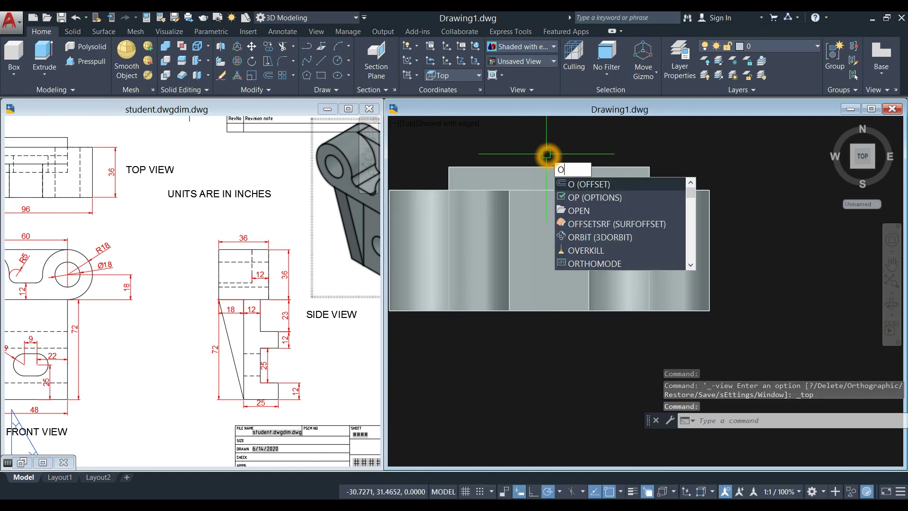
pyautogui.press('Return')
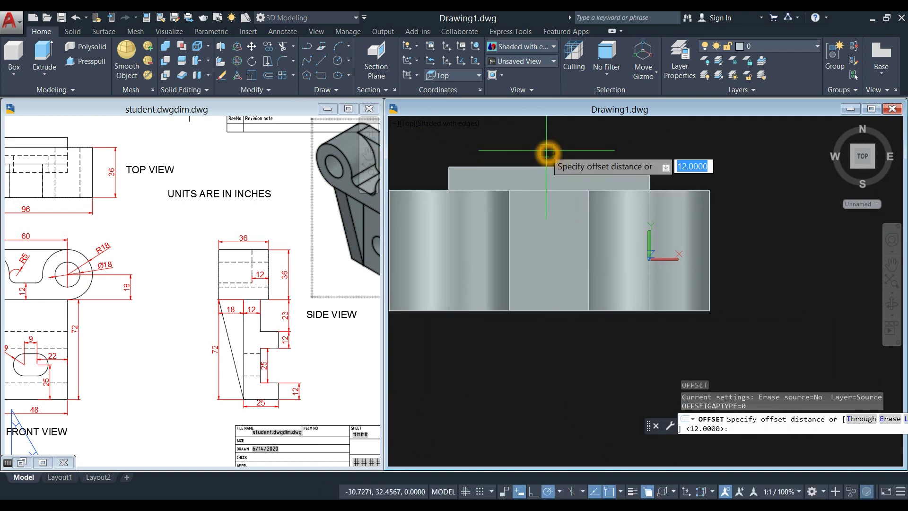
pyautogui.press('Return')
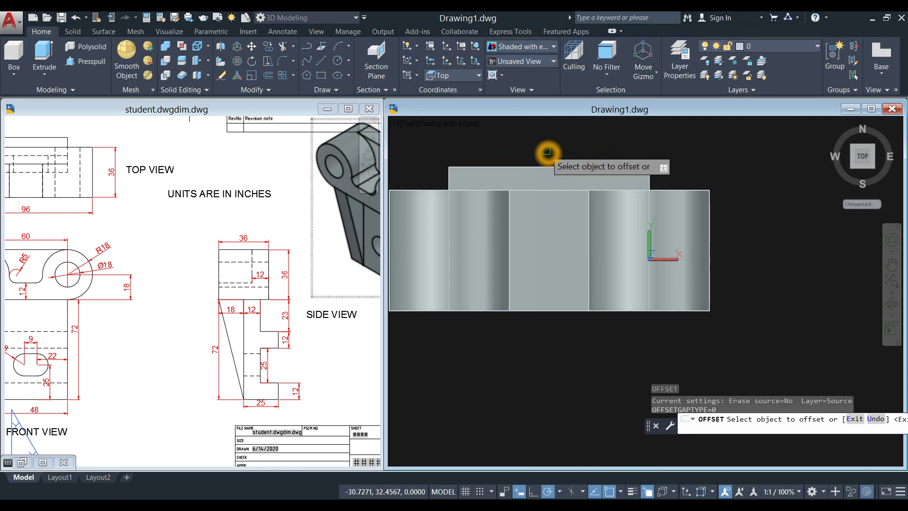
pyautogui.click(550, 192)
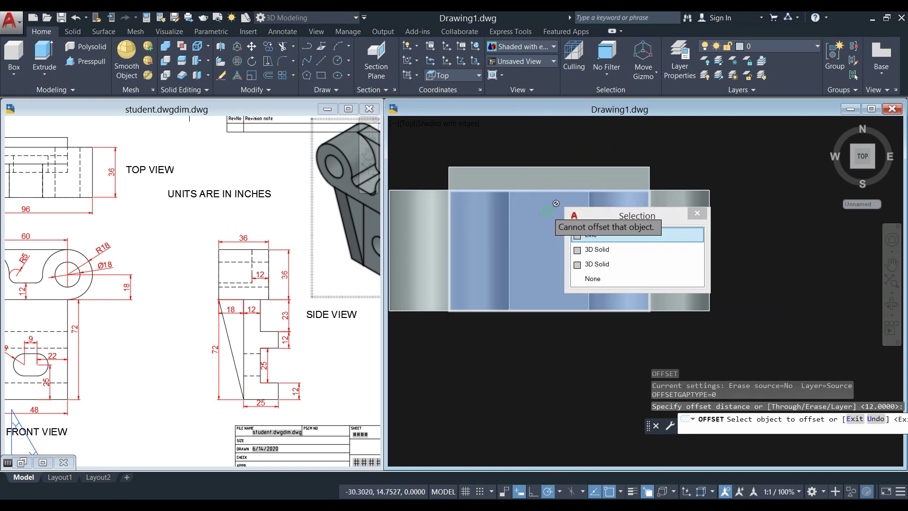
pyautogui.click(602, 239)
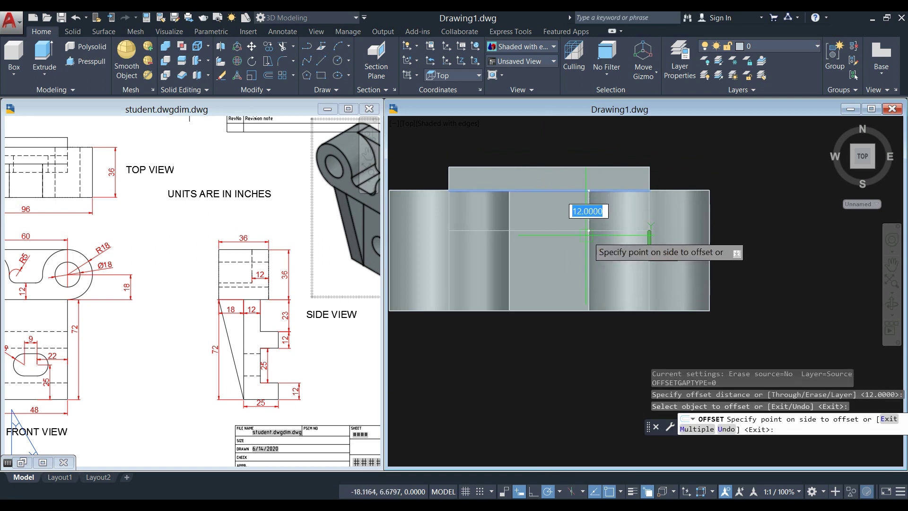
pyautogui.click(557, 242)
pyautogui.rightClick(712, 163)
pyautogui.click(731, 169)
# Draw a line joining the right ends of the rear tangent line and its offset copy on top of the right lug.
pyautogui.moveTo(699, 167)
pyautogui.keyDown('shift'); pyautogui.mouseDown(button='middle')
pyautogui.moveTo(614, 138)
pyautogui.moveTo(525, 196)
pyautogui.mouseUp(button='middle'); pyautogui.keyUp('shift')
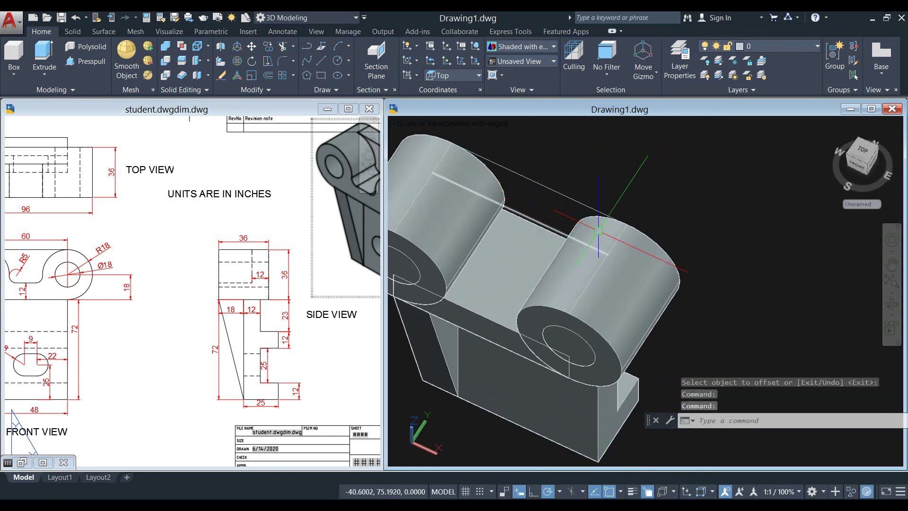
pyautogui.click(609, 250)
pyautogui.press('Escape')
pyautogui.write('l')
pyautogui.press('Return')
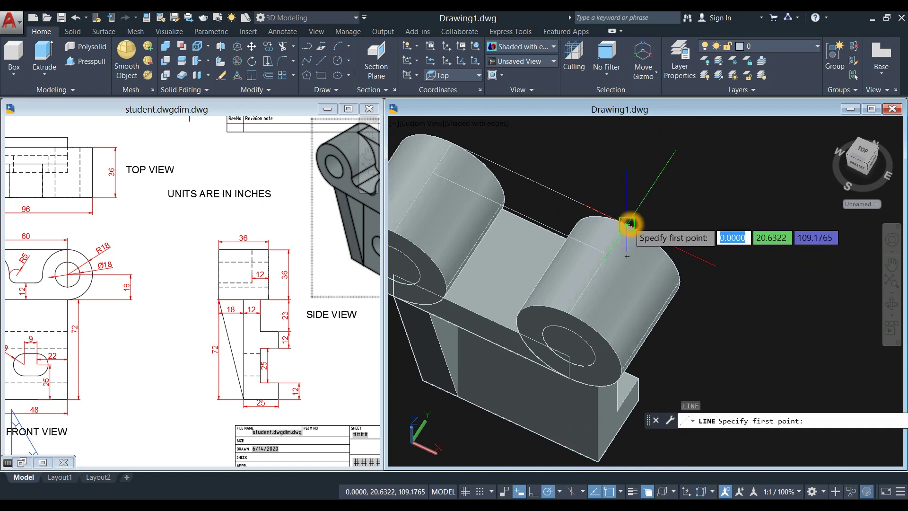
pyautogui.click(627, 224)
pyautogui.click(607, 255)
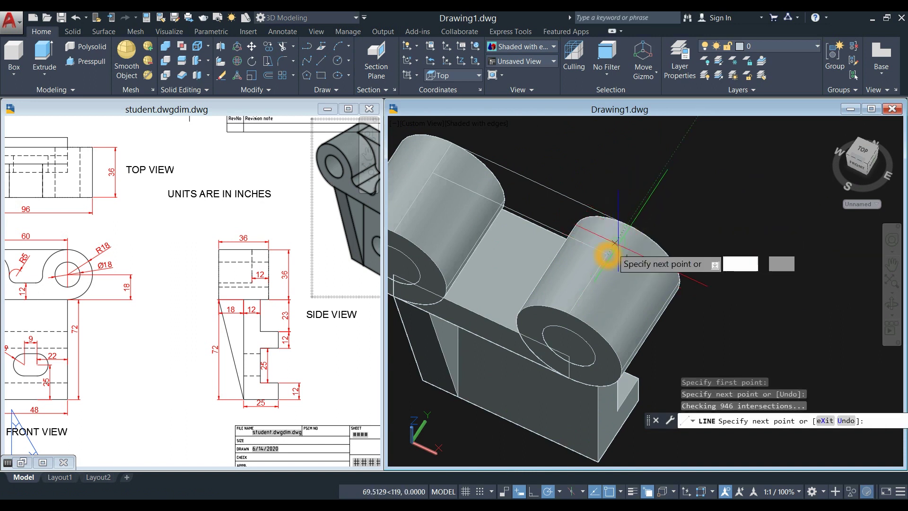
pyautogui.rightClick(635, 165)
pyautogui.click(645, 172)
# Close the rectangular outline with a line between the left ends of the two parallel lines on the left lug.
pyautogui.rightClick(508, 146)
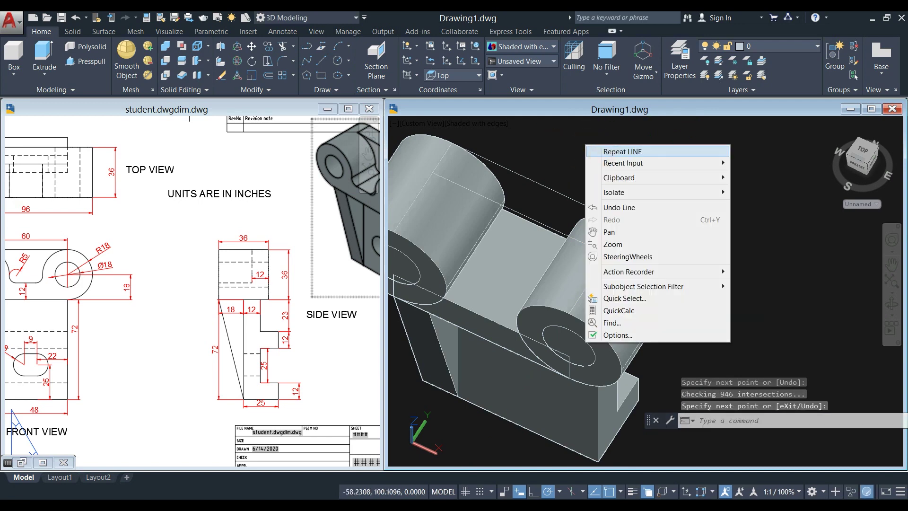
pyautogui.click(521, 152)
pyautogui.click(452, 142)
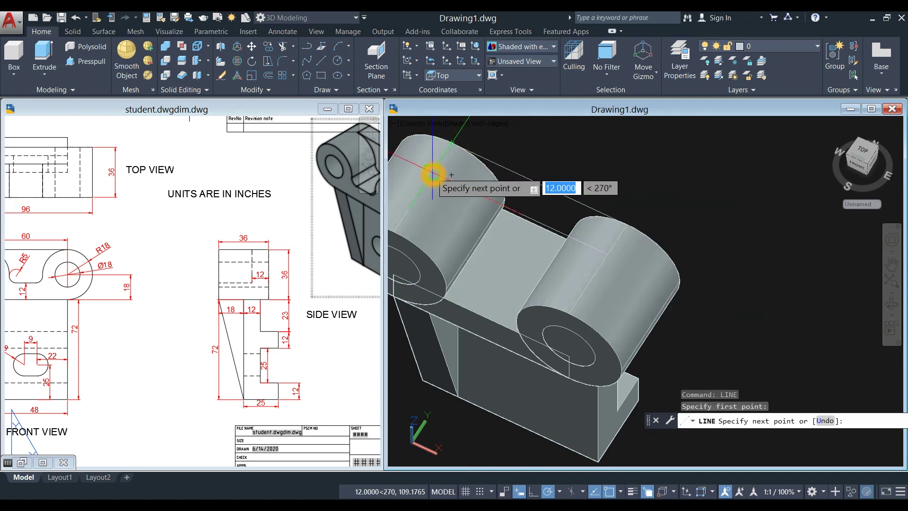
pyautogui.click(431, 172)
pyautogui.rightClick(531, 141)
pyautogui.click(550, 148)
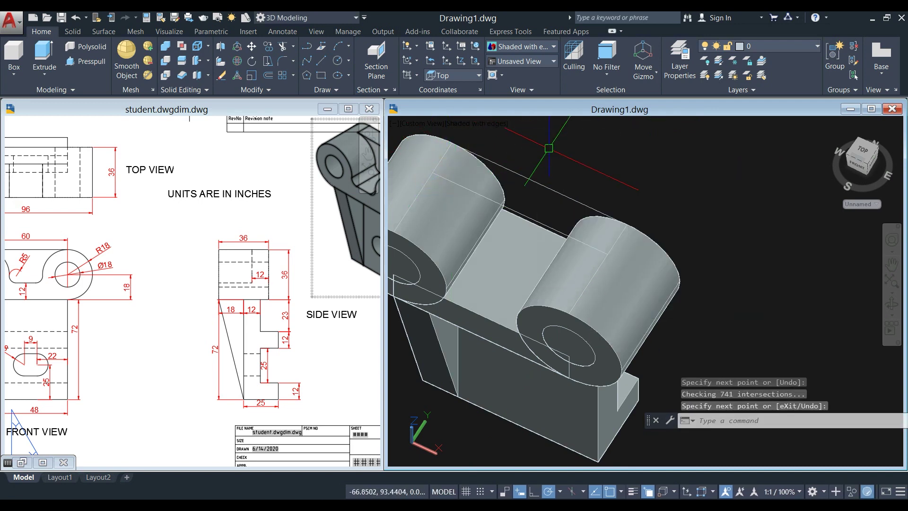
# Join the four lines across the tops of the lugs into one closed polyline.
pyautogui.write('J')
pyautogui.press('Return')
pyautogui.click(544, 187)
pyautogui.click(520, 208)
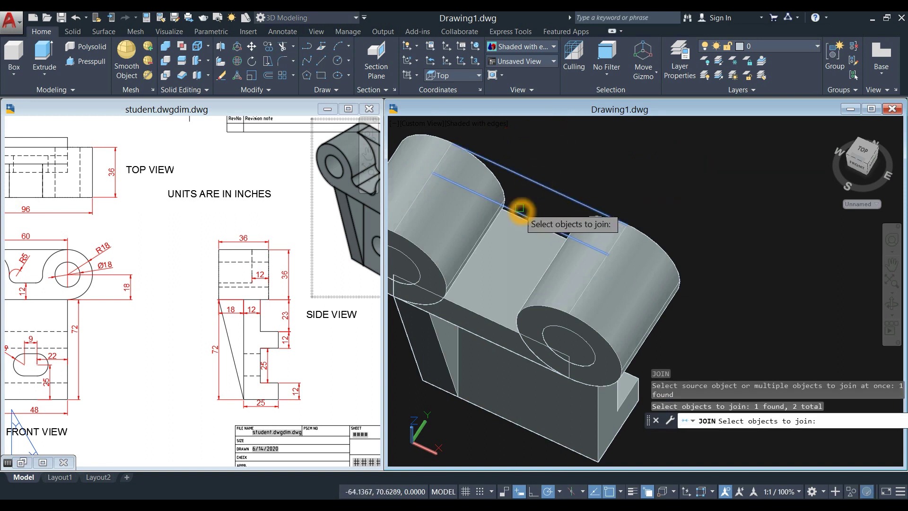
pyautogui.click(440, 147)
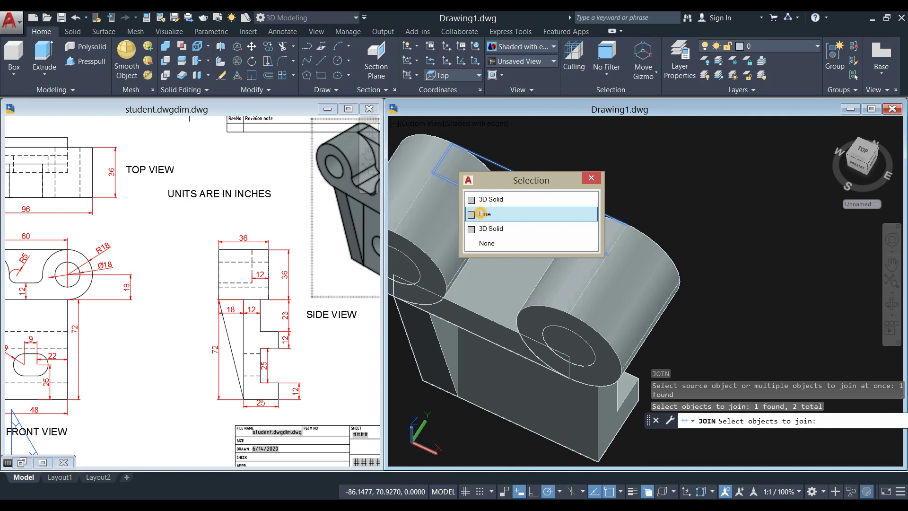
pyautogui.click(481, 213)
pyautogui.click(618, 237)
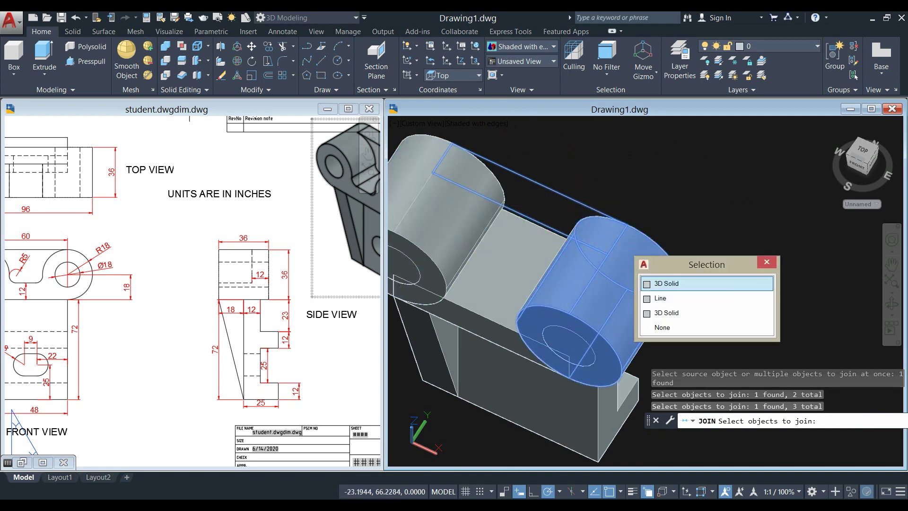
pyautogui.click(662, 298)
pyautogui.press('Return')
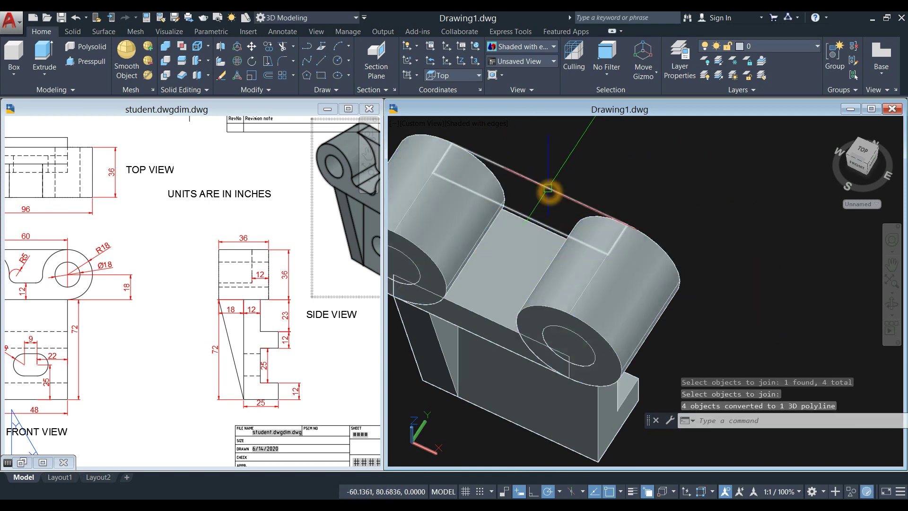
pyautogui.click(549, 188)
pyautogui.press('Escape')
# Extrude the closed rectangular polyline downward as a solid rear wall between the lugs.
pyautogui.keyDown('shift'); pyautogui.moveTo(664, 188); pyautogui.dragTo(553, 198, button='middle'); pyautogui.keyUp('shift')
pyautogui.click(568, 223)
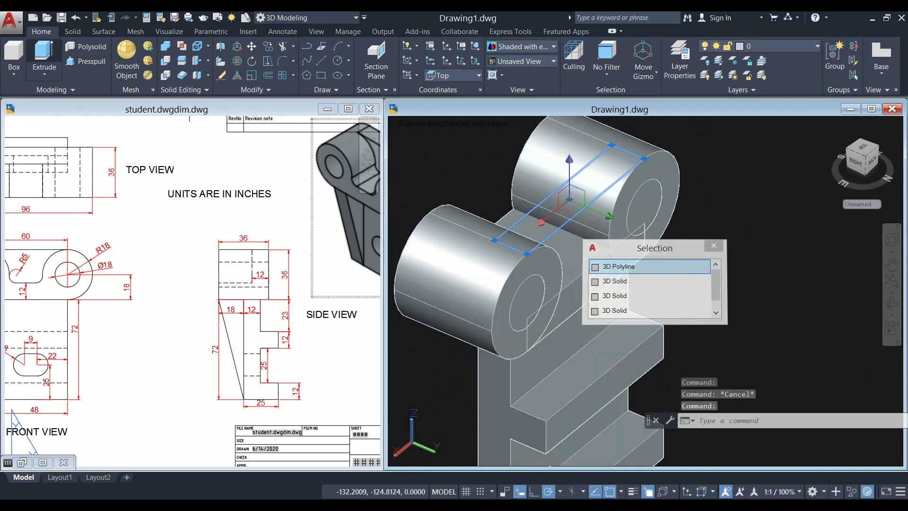
pyautogui.click(44, 55)
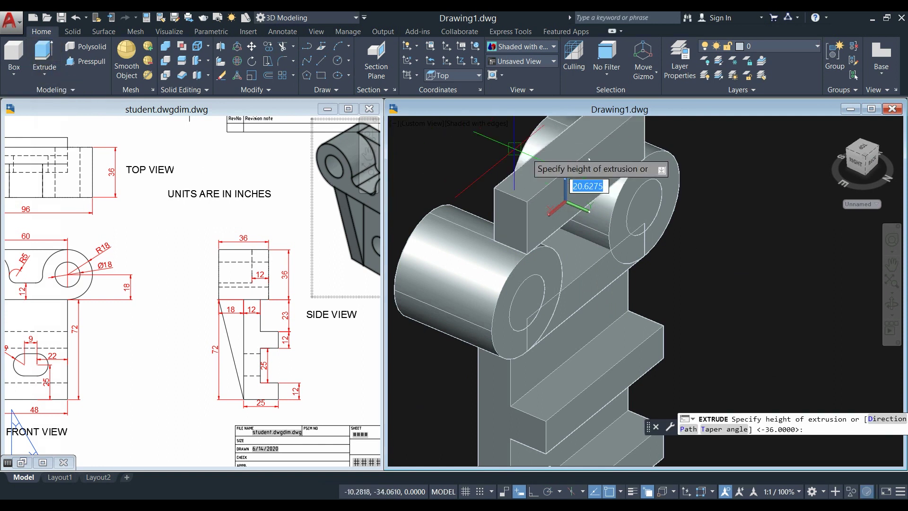
pyautogui.click(527, 330)
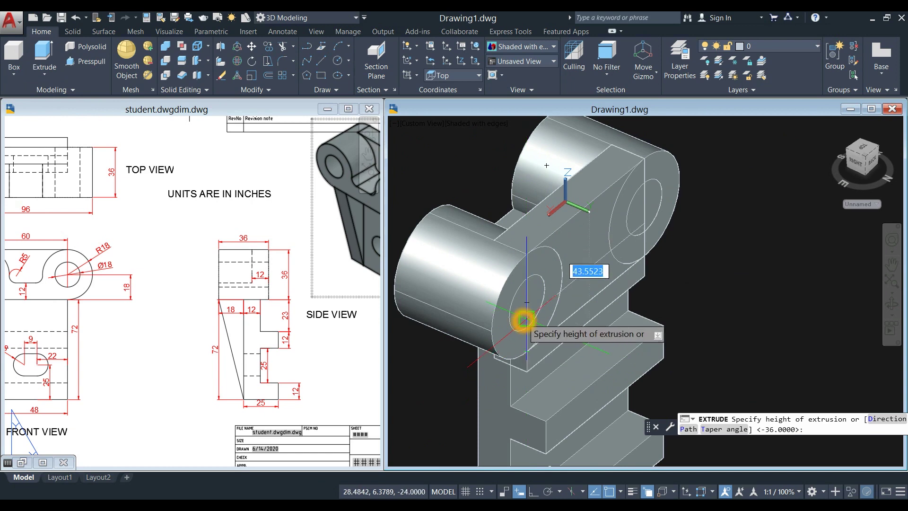
pyautogui.keyDown('shift'); pyautogui.moveTo(526, 330); pyautogui.dragTo(823, 257, button='middle'); pyautogui.keyUp('shift')
pyautogui.scroll(-2, 720, 251)
pyautogui.moveTo(720, 251); pyautogui.dragTo(676, 235, button='middle')
# Union the two lugs, the rear wall, the web and the bracket body below them into one solid.
pyautogui.click(155, 316)
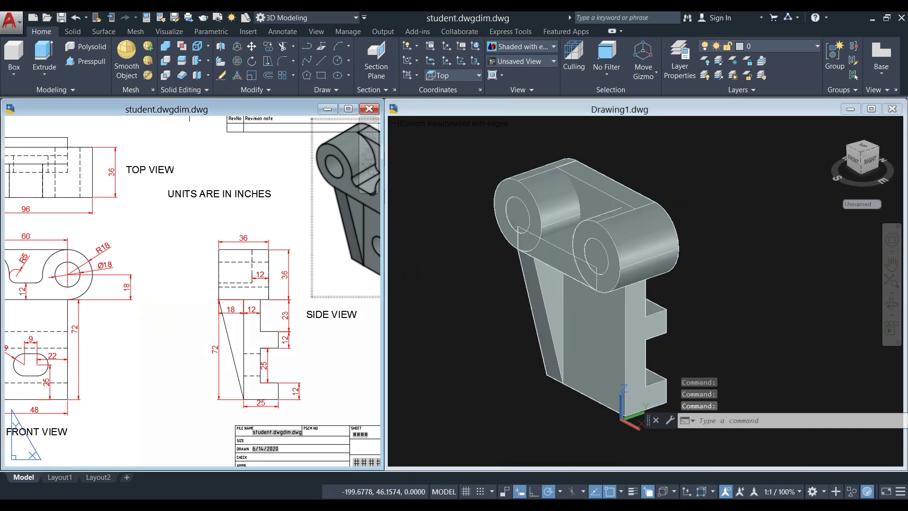
pyautogui.scroll(-2, 156, 309)
pyautogui.moveTo(175, 305); pyautogui.dragTo(184, 295, button='middle')
pyautogui.click(435, 297)
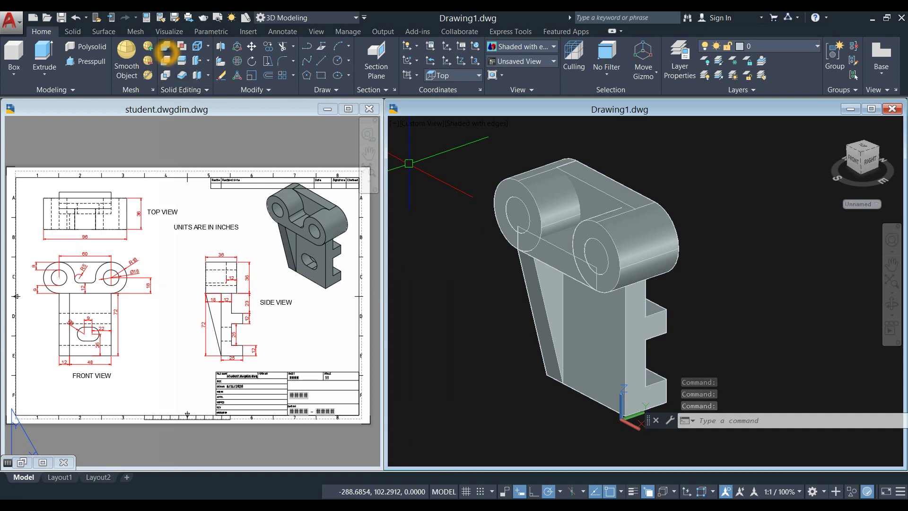
pyautogui.click(166, 46)
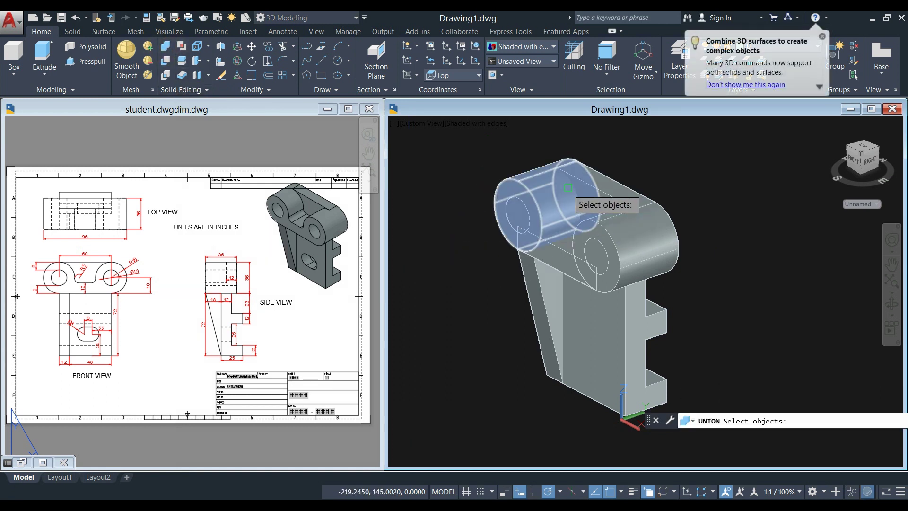
pyautogui.click(555, 195)
pyautogui.click(617, 182)
pyautogui.moveTo(631, 163); pyautogui.dragTo(612, 151, button='middle')
pyautogui.click(548, 252)
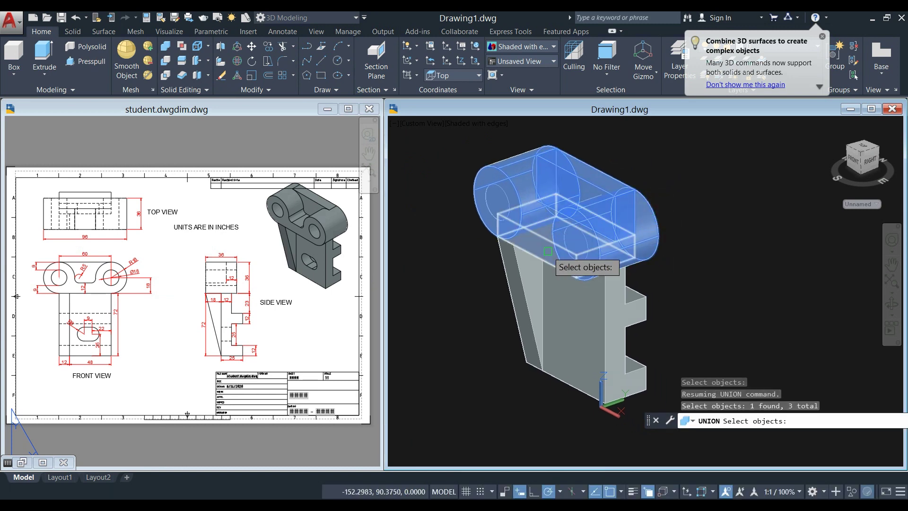
pyautogui.click(546, 251)
pyautogui.click(589, 289)
pyautogui.press('Return')
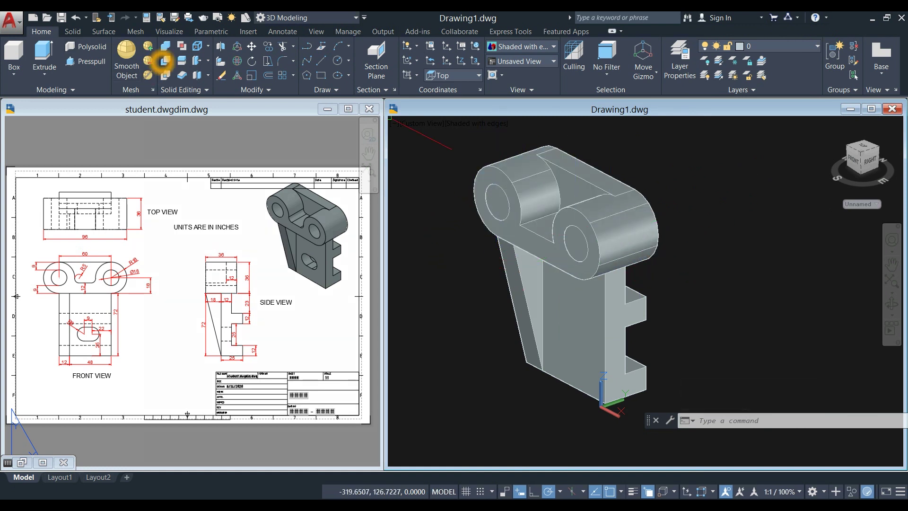
pyautogui.click(165, 61)
pyautogui.click(529, 192)
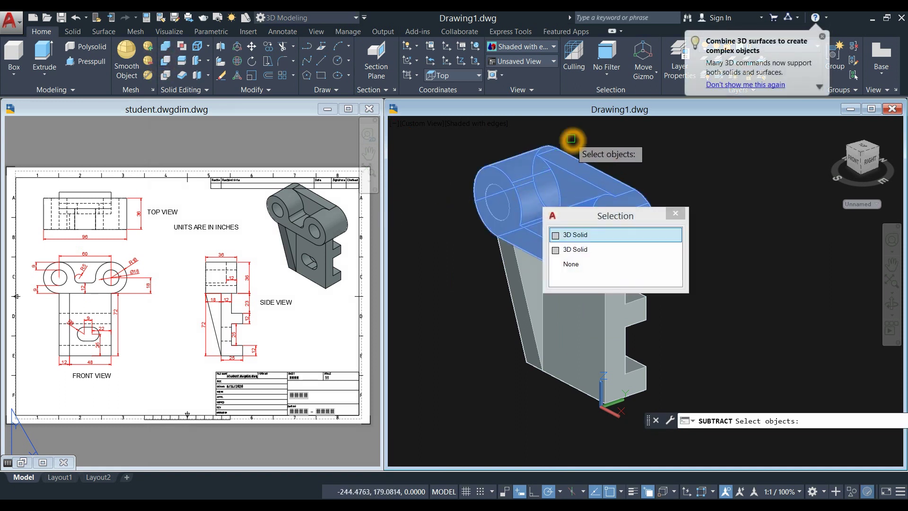
pyautogui.press('Return')
pyautogui.press('Return')
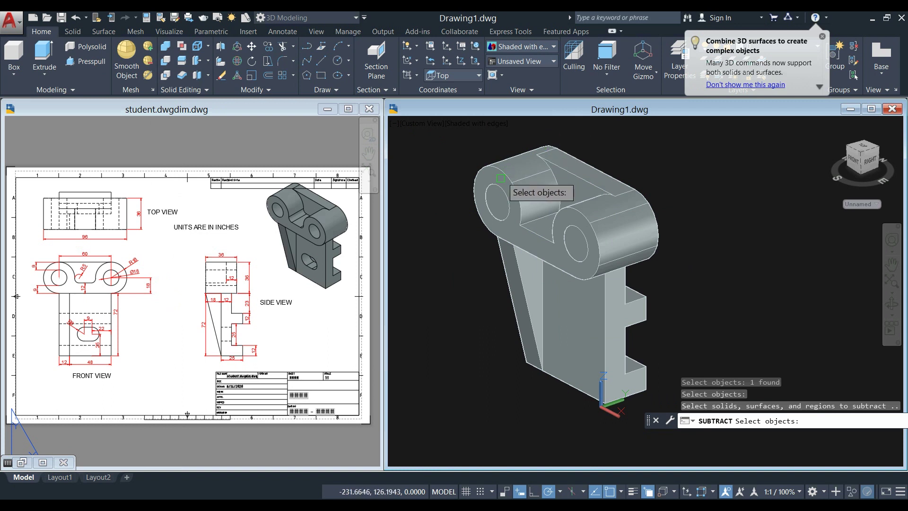
pyautogui.click(498, 193)
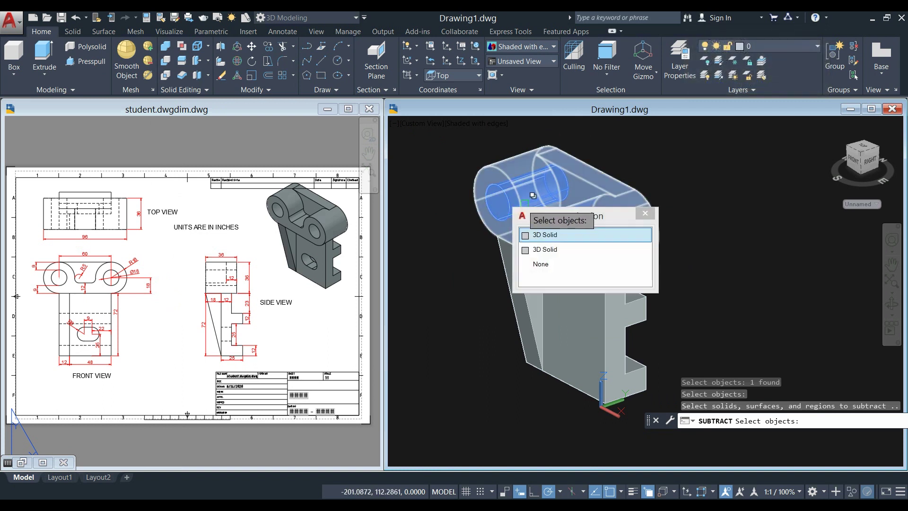
pyautogui.click(650, 215)
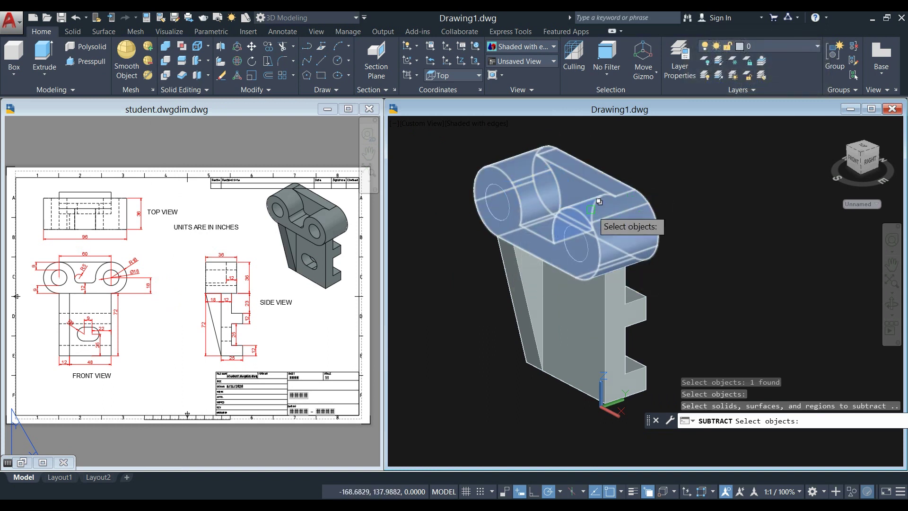
pyautogui.press('Escape')
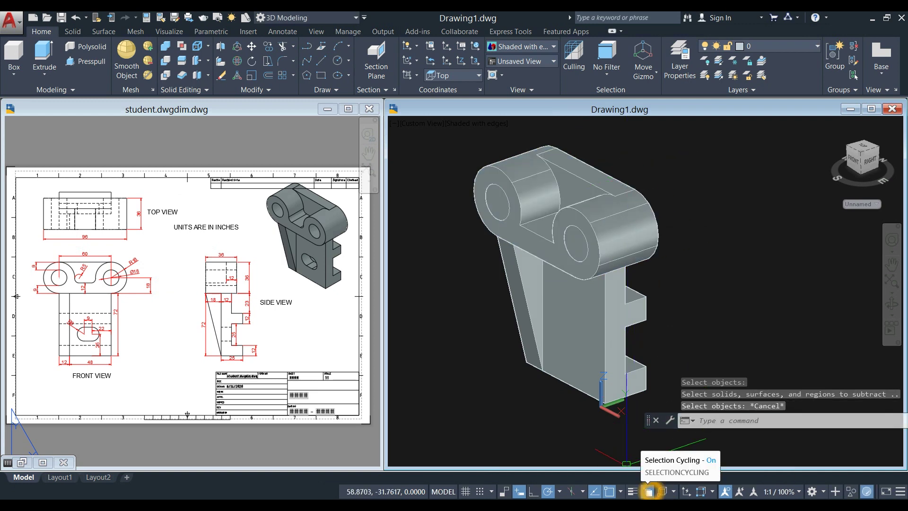
# Turn off selection cycling.
pyautogui.click(649, 492)
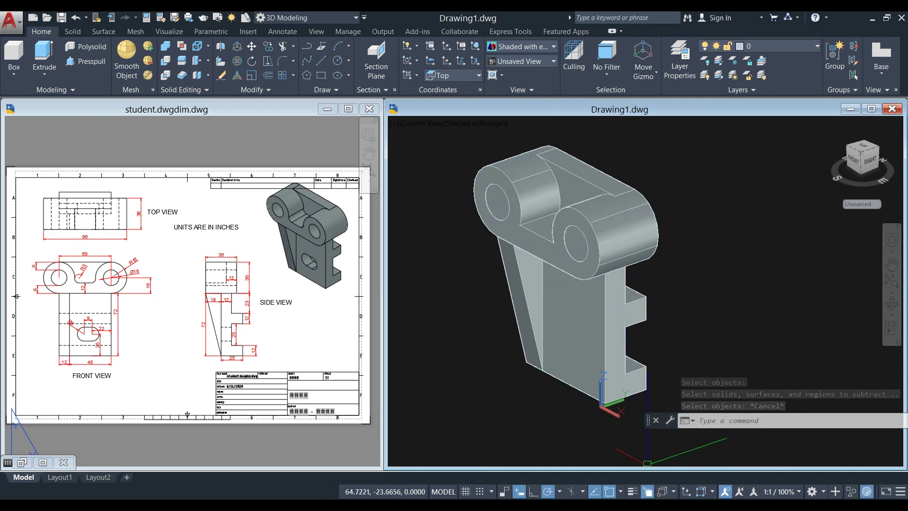
pyautogui.click(648, 492)
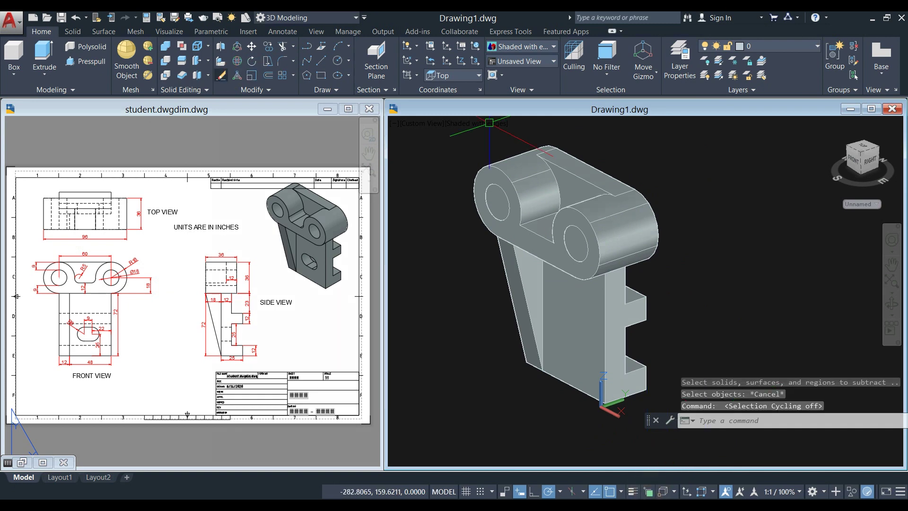
pyautogui.click(165, 61)
pyautogui.click(570, 158)
pyautogui.rightClick(600, 138)
pyautogui.click(496, 193)
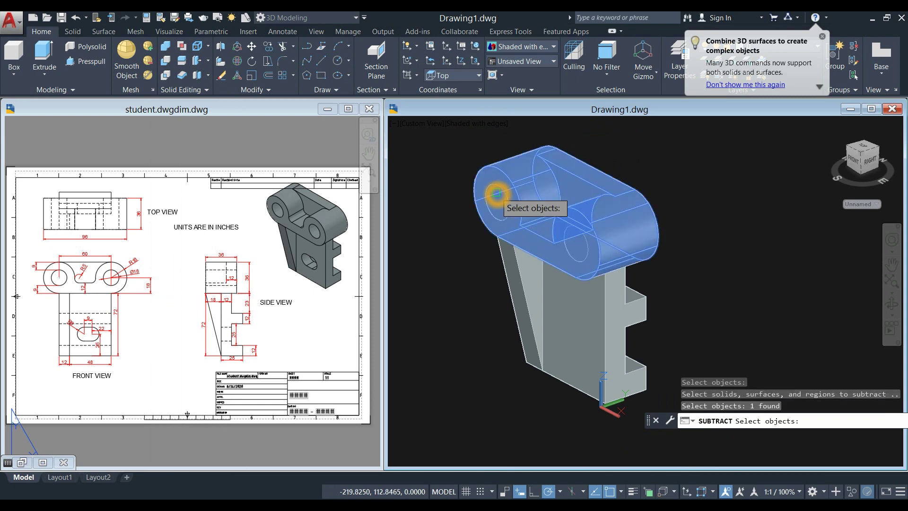
pyautogui.rightClick(532, 169)
# Subtract the two cylinders inside the lugs from the bracket solid to cut the through holes.
pyautogui.rightClick(498, 144)
pyautogui.click(517, 152)
pyautogui.click(528, 167)
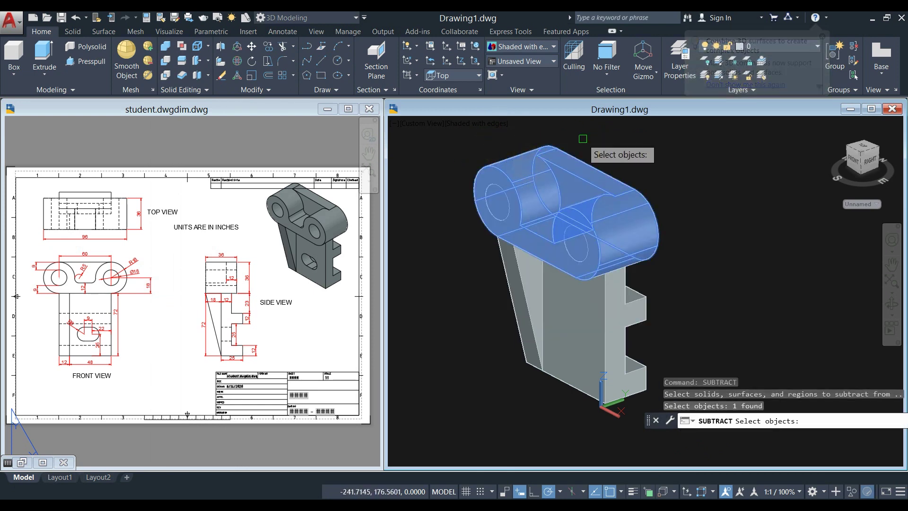
pyautogui.rightClick(601, 140)
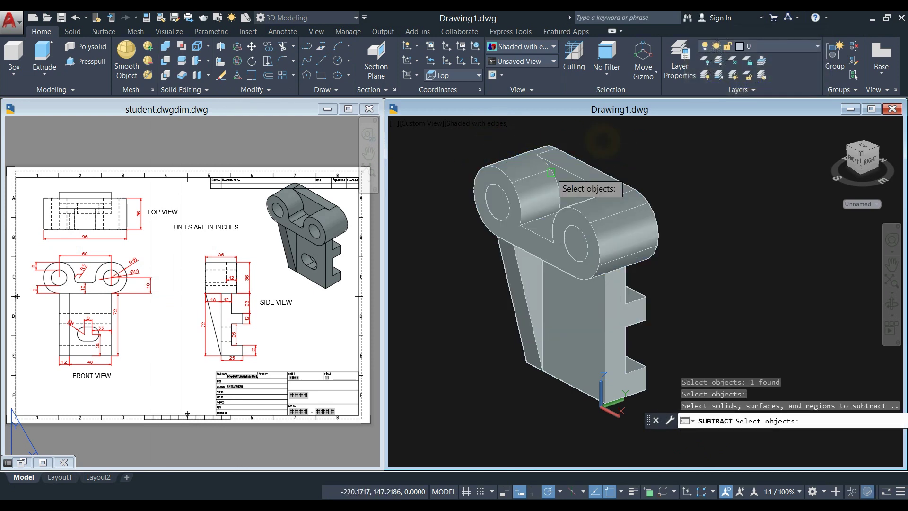
pyautogui.click(502, 205)
pyautogui.scroll(4, 584, 251)
pyautogui.click(564, 231)
pyautogui.click(563, 235)
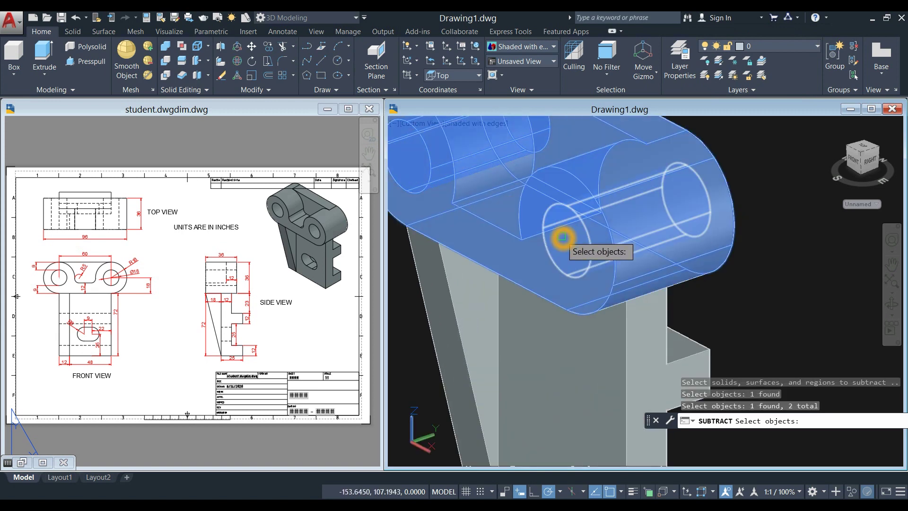
pyautogui.keyDown('shift'); pyautogui.click(572, 232); pyautogui.keyUp('shift')
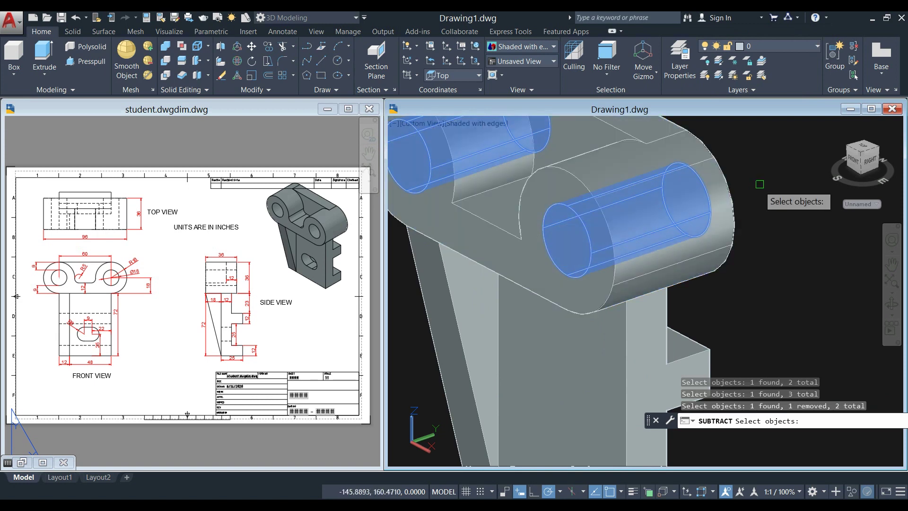
pyautogui.keyDown('shift'); pyautogui.moveTo(754, 189); pyautogui.dragTo(680, 198, button='middle'); pyautogui.keyUp('shift')
pyautogui.scroll(-2, 777, 183)
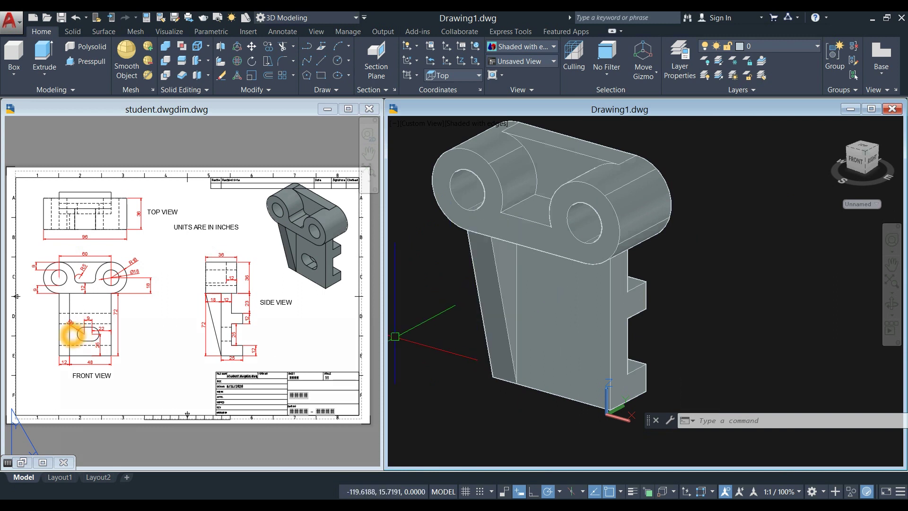
# Examine the slot's radius, length and position dimensions in the front view of the reference drawing.
pyautogui.scroll(3, 93, 338)
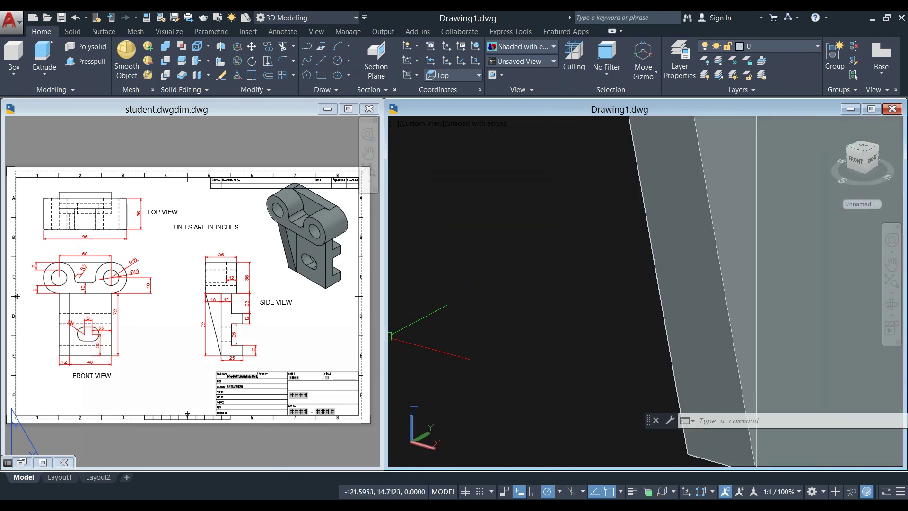
pyautogui.click(189, 349)
pyautogui.scroll(4, 81, 352)
pyautogui.moveTo(70, 353); pyautogui.dragTo(161, 365, button='middle')
pyautogui.scroll(1, 185, 295)
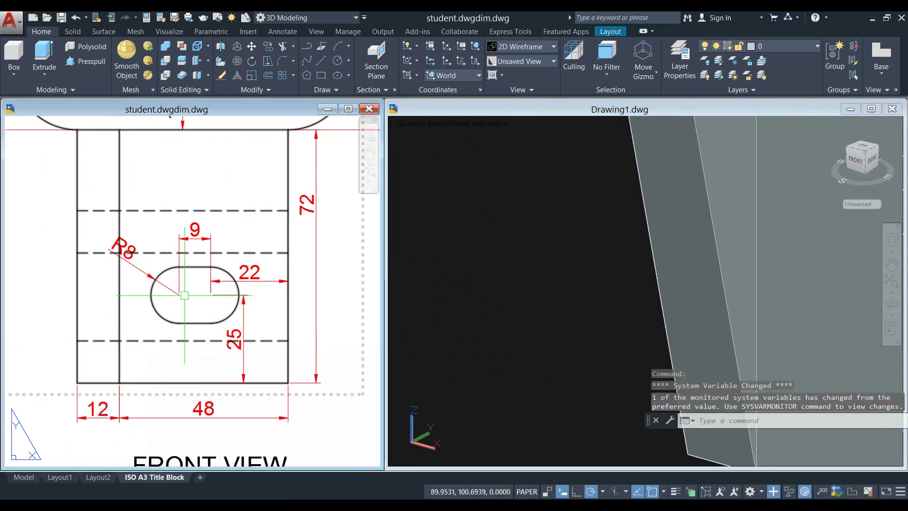
pyautogui.scroll(-5, 249, 293)
# Show the bracket in the Front view with the X-Ray visual style.
pyautogui.click(560, 275)
pyautogui.scroll(-6, 560, 274)
pyautogui.moveTo(560, 274); pyautogui.dragTo(514, 274, button='middle')
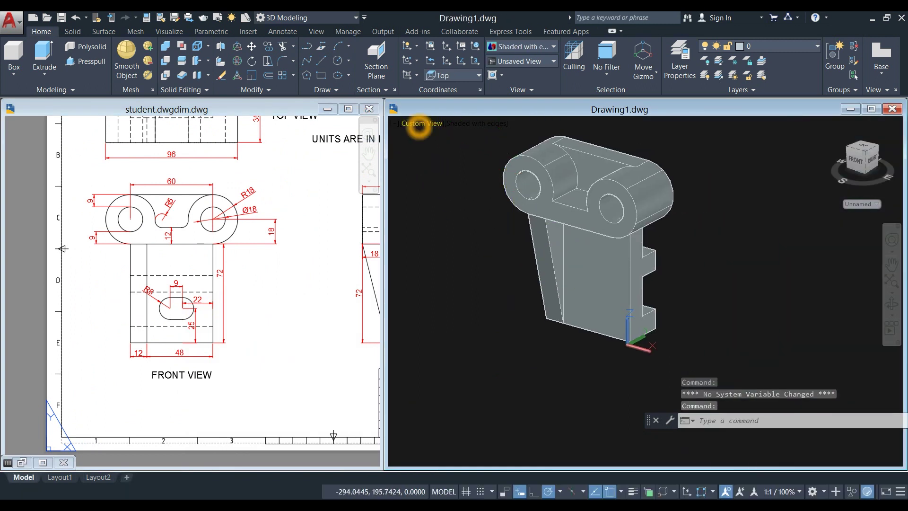
pyautogui.click(421, 124)
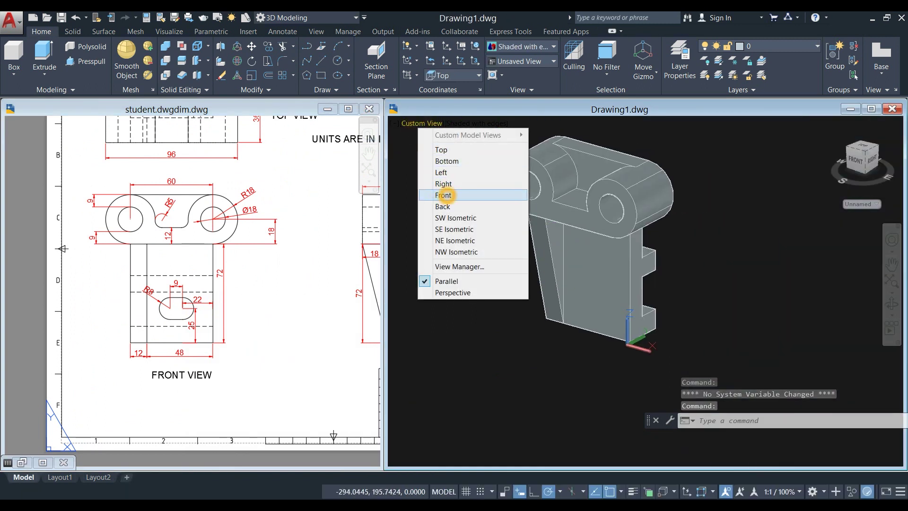
pyautogui.click(443, 195)
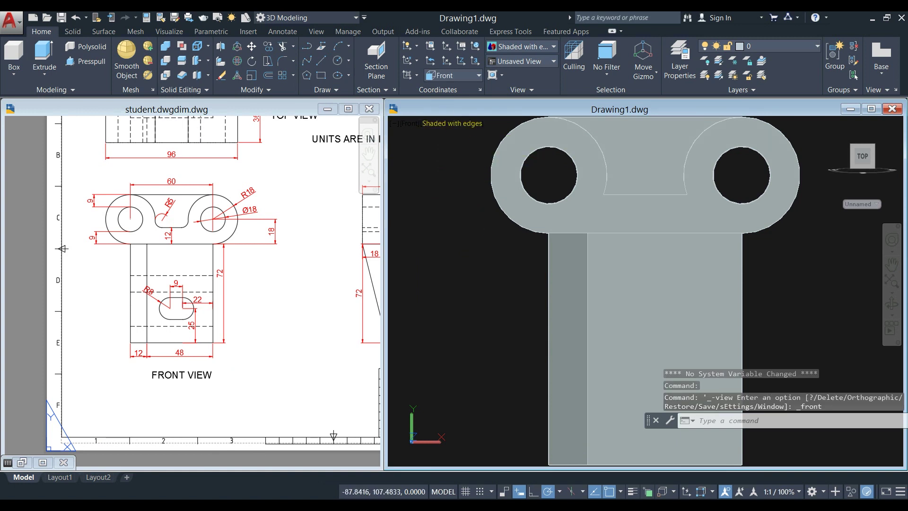
pyautogui.click(461, 124)
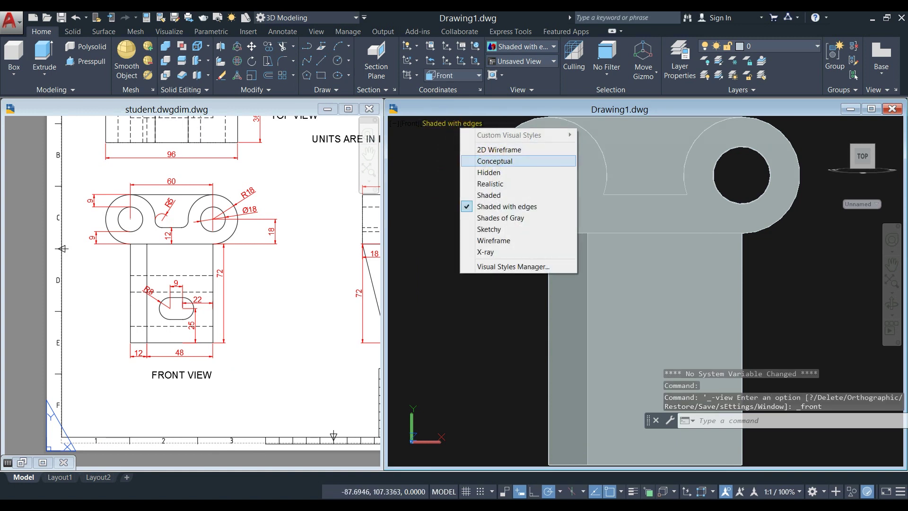
pyautogui.click(492, 252)
pyautogui.scroll(-2, 404, 222)
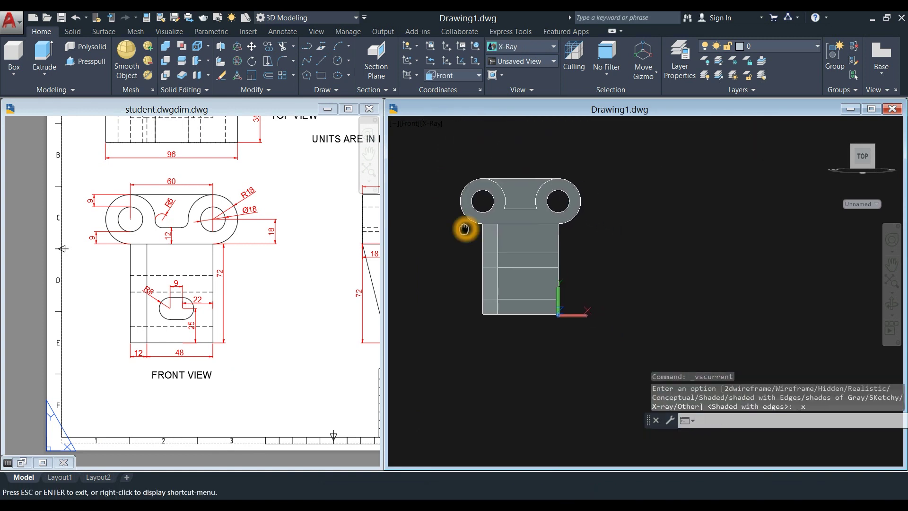
# Check the vertical and horizontal offset dimensions of the slot's right arc centre in the reference drawing.
pyautogui.click(266, 367)
pyautogui.scroll(4, 205, 342)
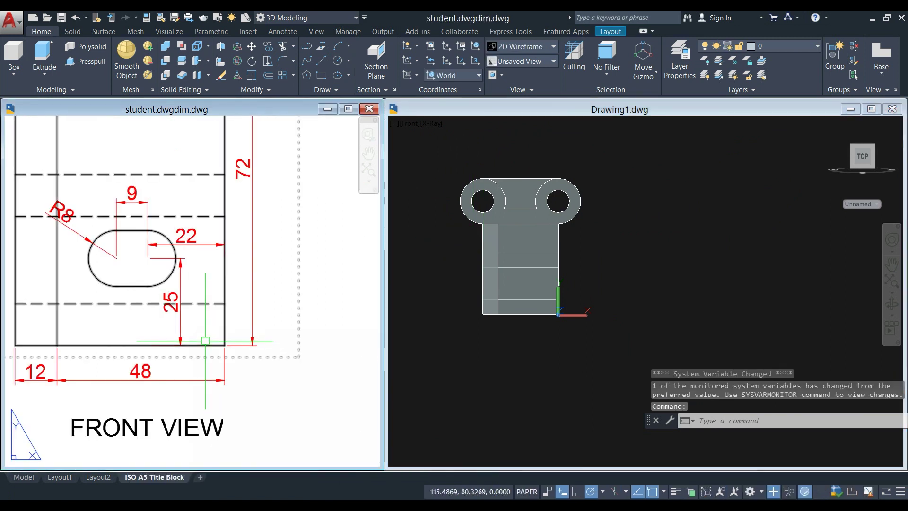
pyautogui.click(182, 348)
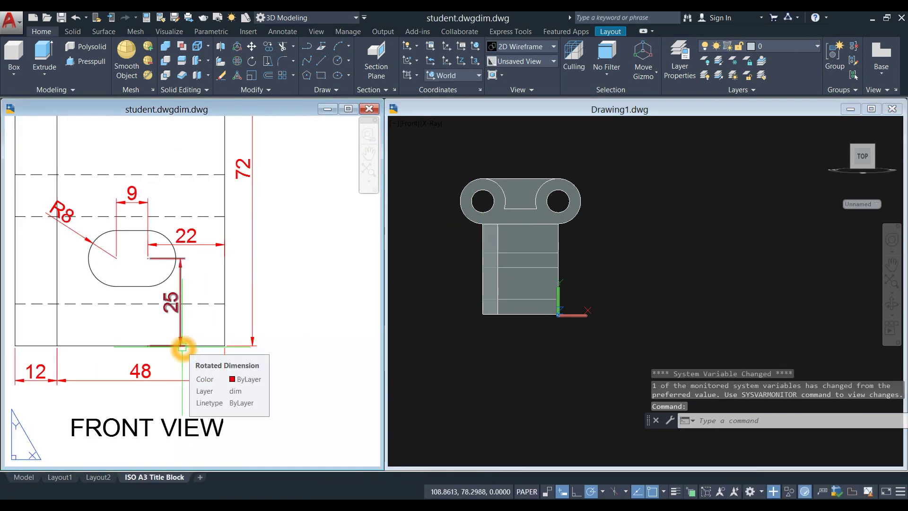
pyautogui.click(146, 257)
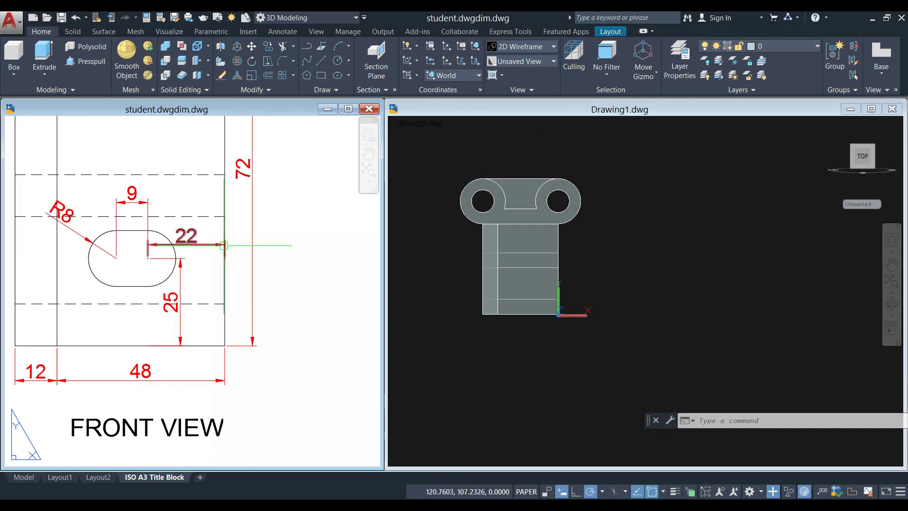
# Draw a 25-unit line straight up from the lower right front corner of the body with Ortho turned on.
pyautogui.click(583, 251)
pyautogui.moveTo(584, 252); pyautogui.dragTo(541, 236, button='middle')
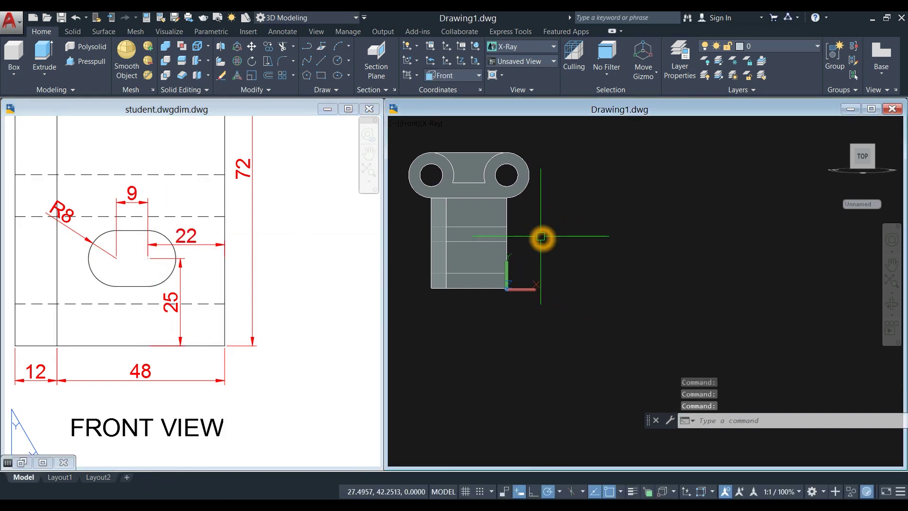
pyautogui.write('L')
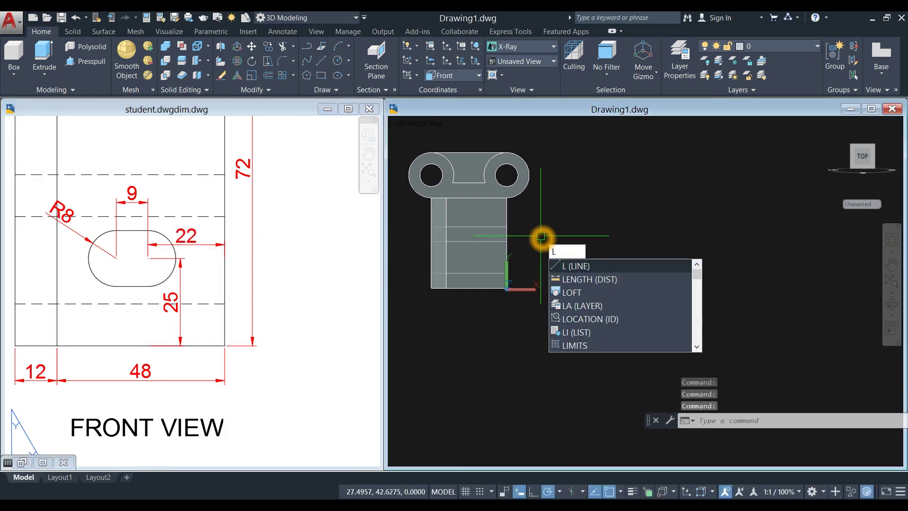
pyautogui.press('Return')
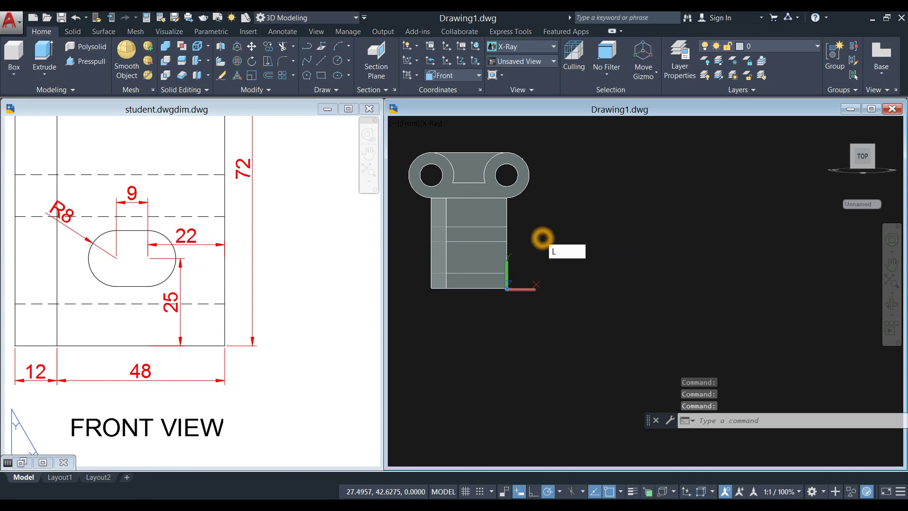
pyautogui.scroll(3, 520, 269)
pyautogui.keyDown('shift'); pyautogui.moveTo(509, 299); pyautogui.dragTo(507, 319, button='middle'); pyautogui.keyUp('shift')
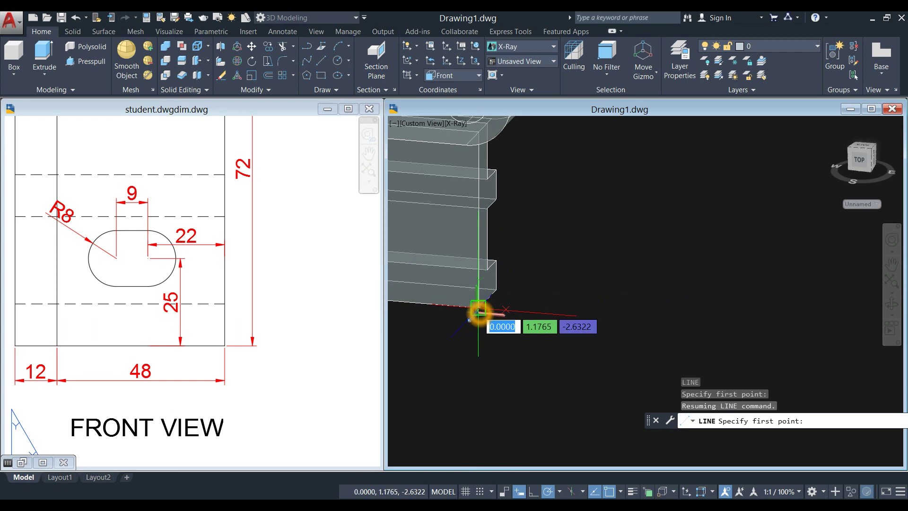
pyautogui.click(478, 314)
pyautogui.click(478, 233)
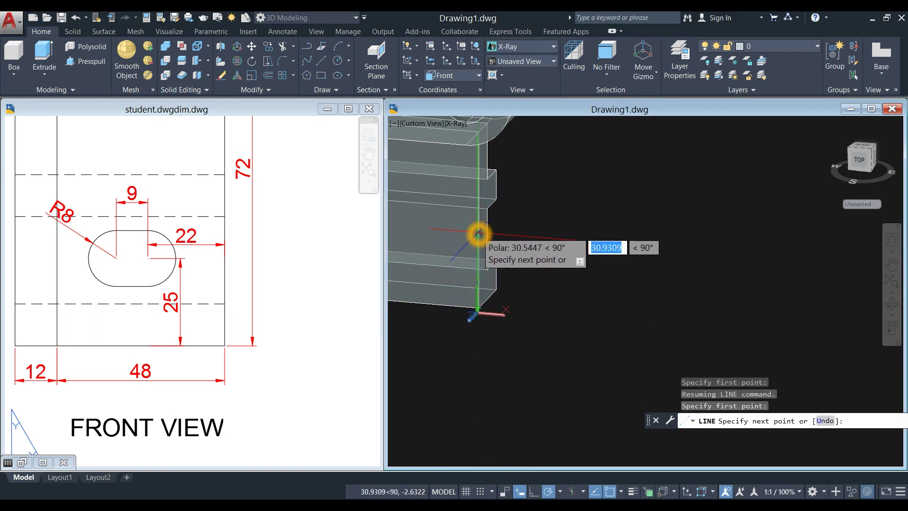
pyautogui.scroll(-2, 479, 233)
pyautogui.moveTo(479, 233); pyautogui.dragTo(486, 264, button='middle')
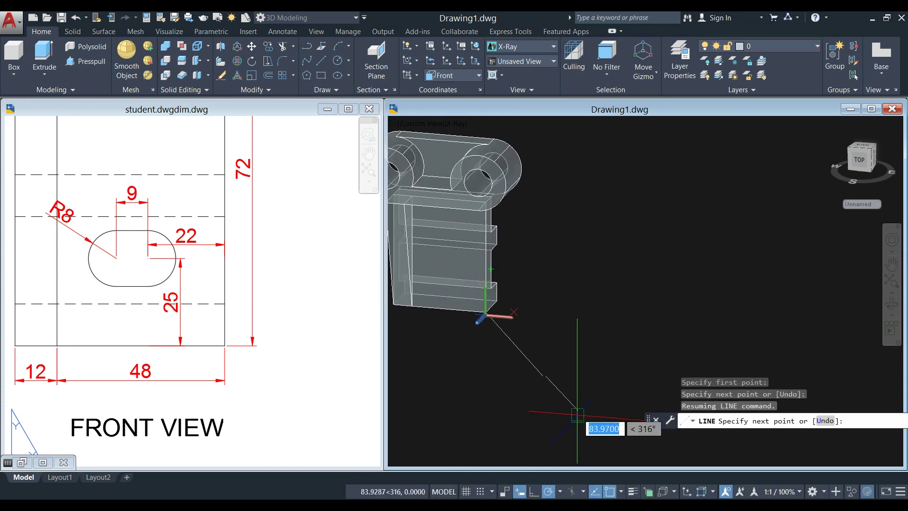
pyautogui.click(534, 491)
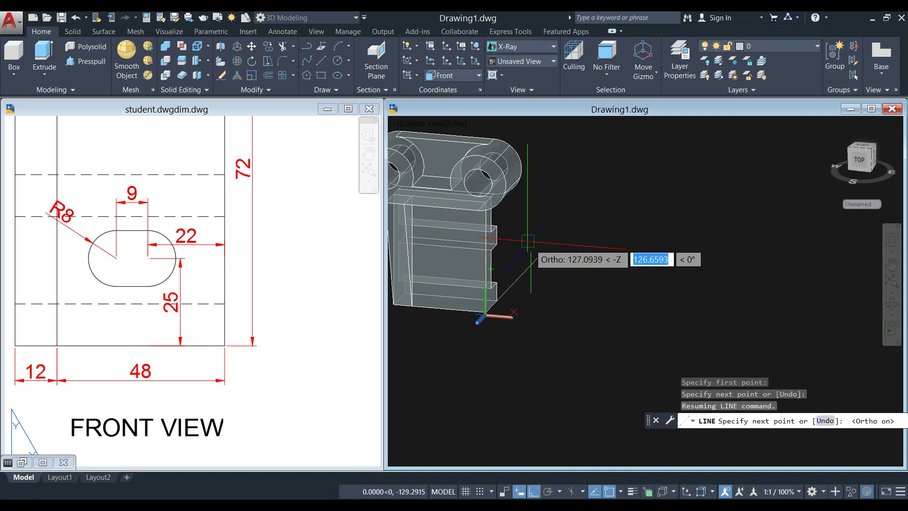
pyautogui.scroll(3, 491, 266)
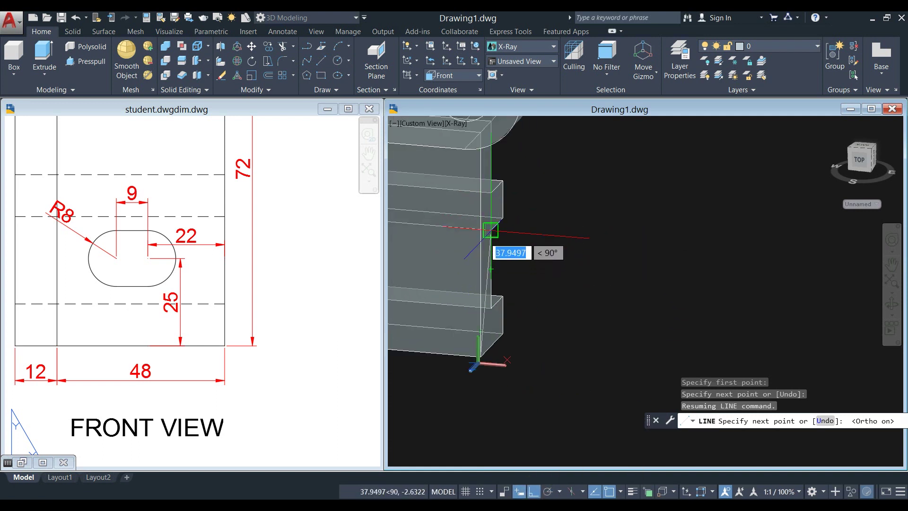
pyautogui.scroll(-2, 482, 213)
pyautogui.moveTo(483, 214); pyautogui.dragTo(512, 289, button='middle')
pyautogui.scroll(-2, 513, 290)
pyautogui.click(513, 136)
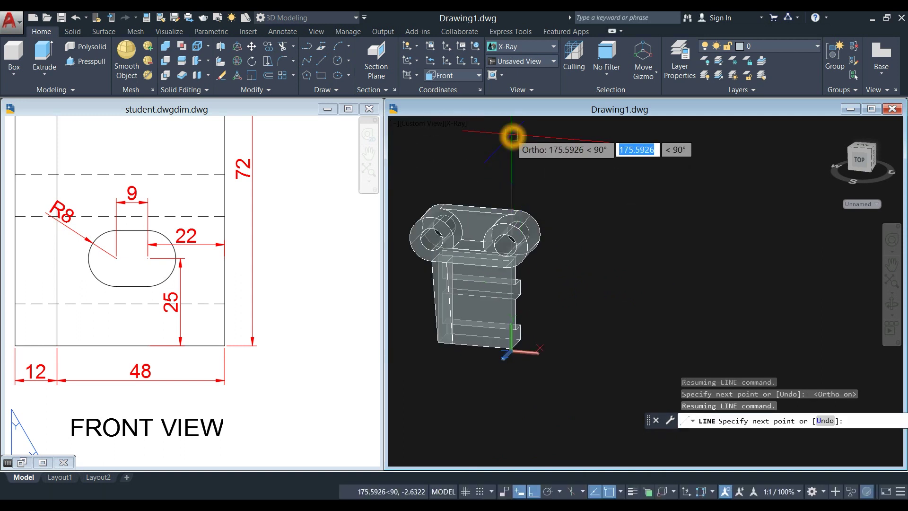
pyautogui.press('Return')
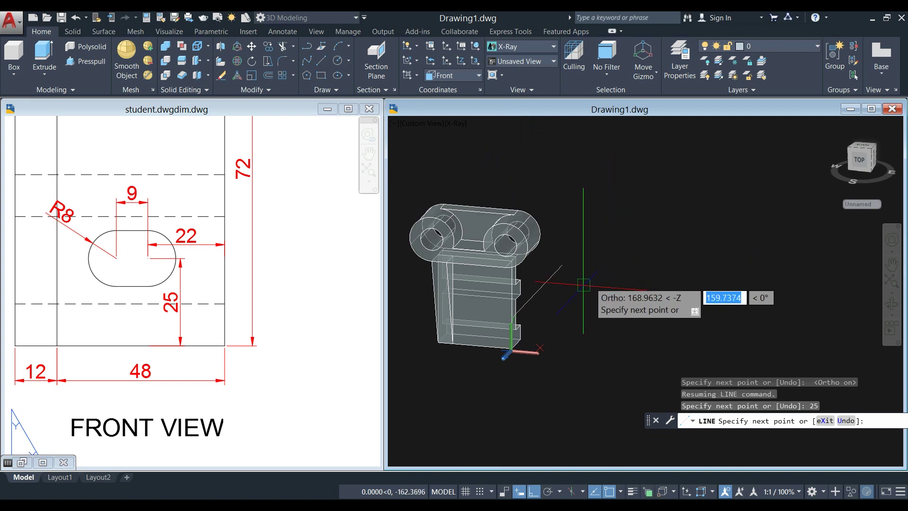
# Continue the line 22 units horizontally to the left across the front face and end it at the slot's arc centre.
pyautogui.scroll(2, 524, 312)
pyautogui.moveTo(525, 312); pyautogui.dragTo(585, 248, button='middle')
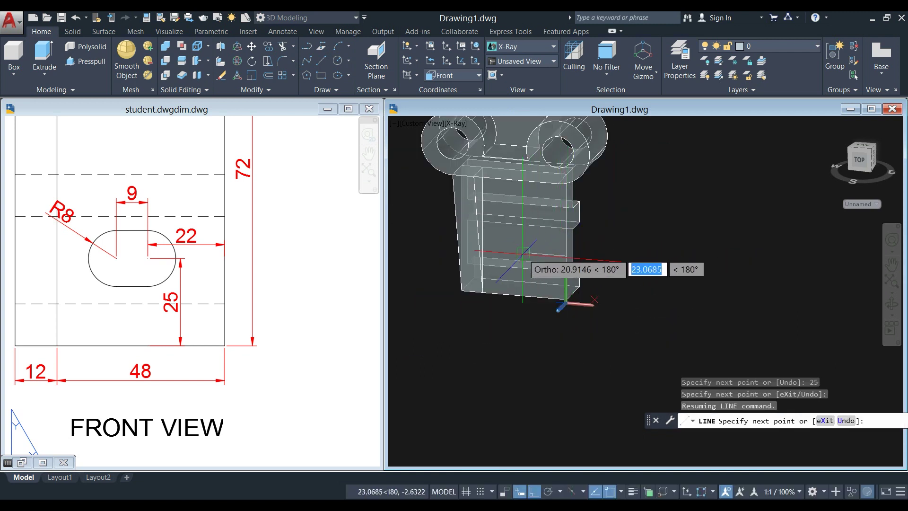
pyautogui.click(509, 253)
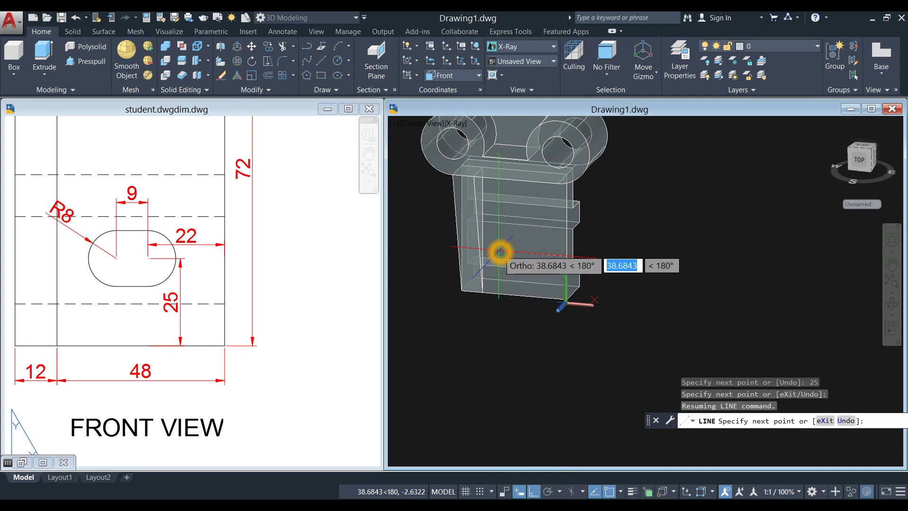
pyautogui.press('Return')
pyautogui.rightClick(612, 223)
pyautogui.click(630, 229)
pyautogui.keyDown('shift'); pyautogui.moveTo(622, 233); pyautogui.dragTo(646, 231, button='middle'); pyautogui.keyUp('shift')
pyautogui.press('Return')
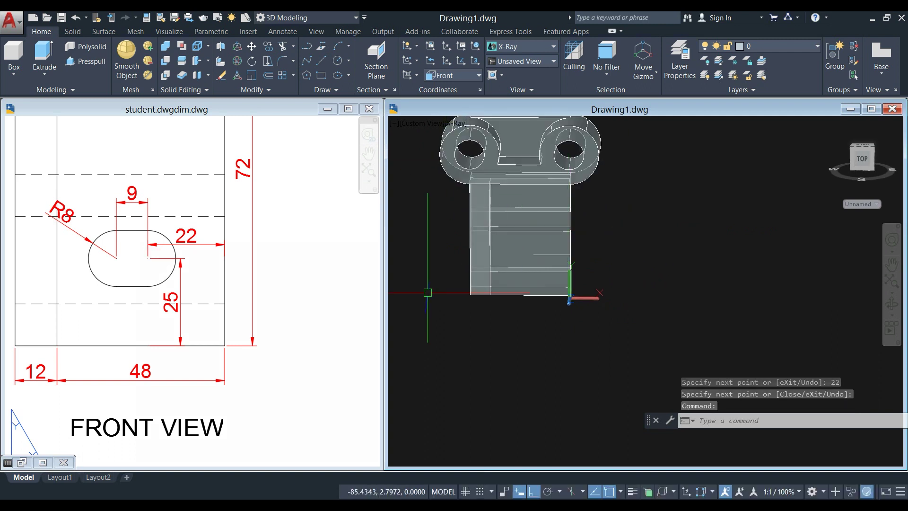
pyautogui.keyDown('shift'); pyautogui.moveTo(544, 284); pyautogui.dragTo(518, 293, button='middle'); pyautogui.keyUp('shift')
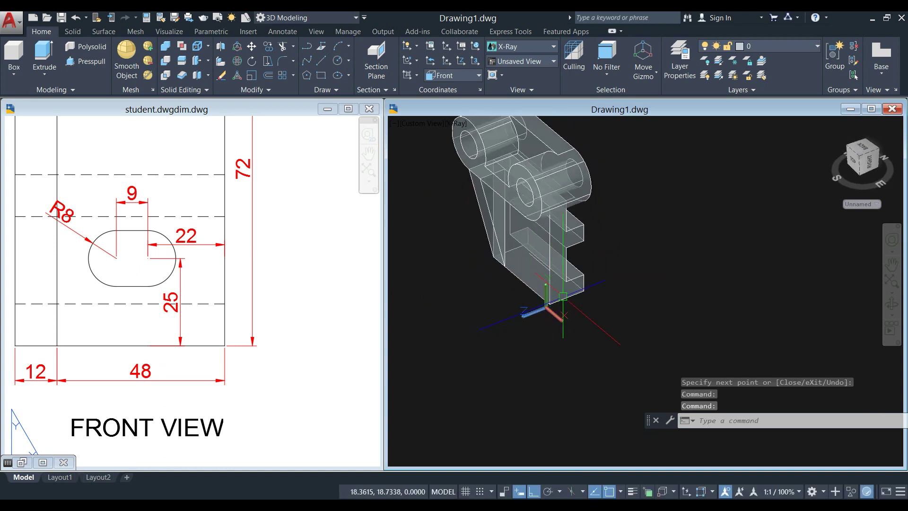
pyautogui.click(551, 301)
pyautogui.click(471, 340)
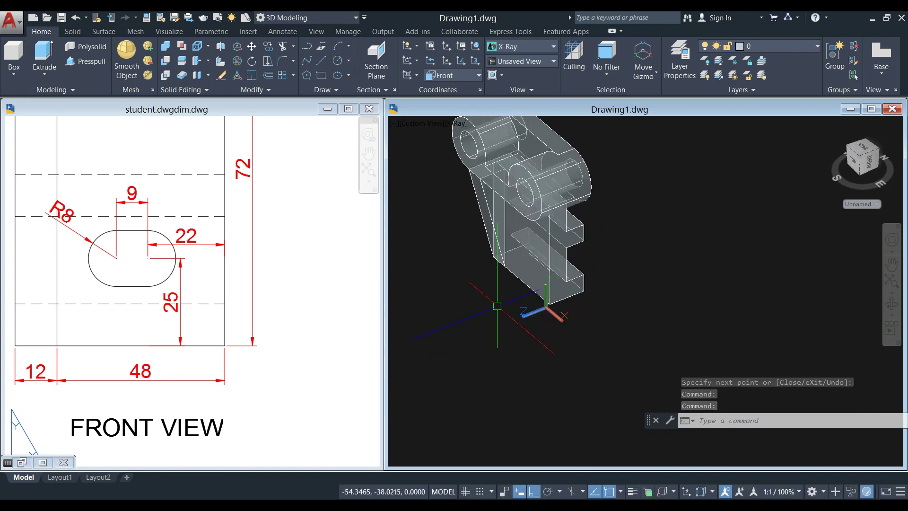
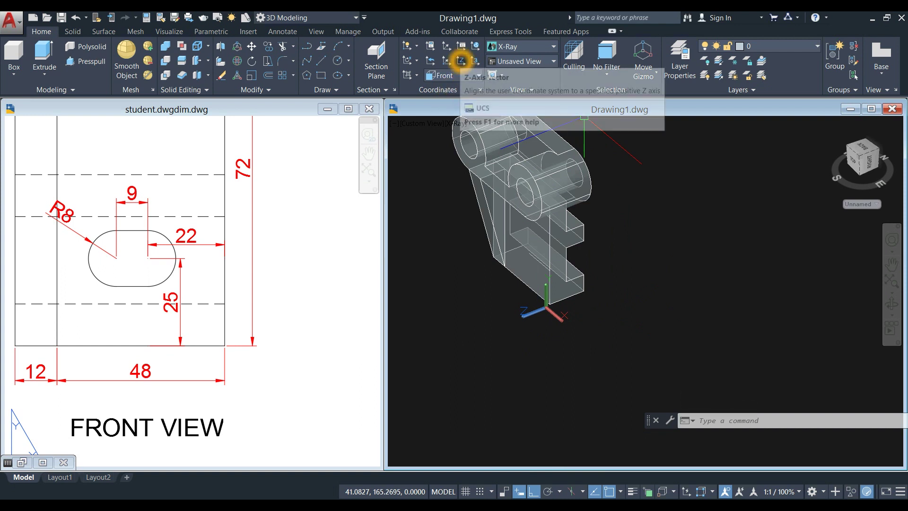
# Redefine the UCS by Z-axis vector, with its origin in front of the body's lower corner and positive Z pointing outward from the front face.
pyautogui.click(461, 60)
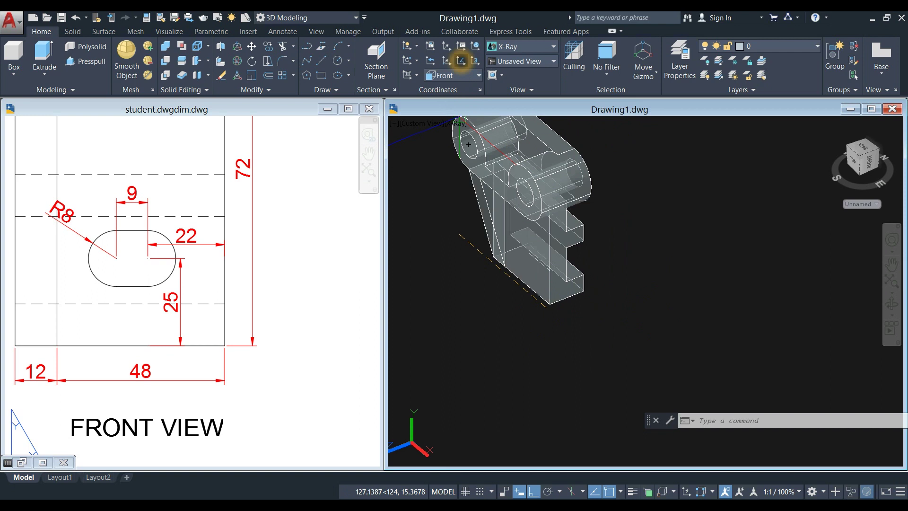
pyautogui.click(490, 332)
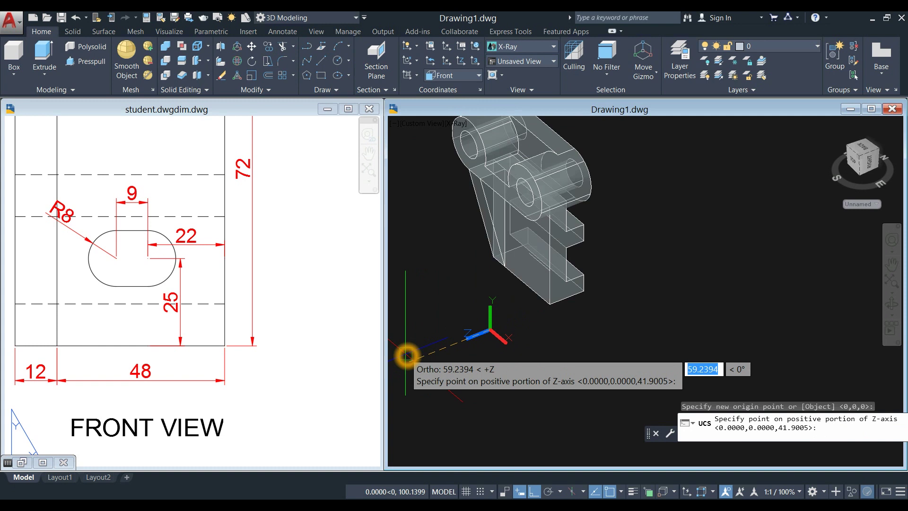
pyautogui.click(405, 356)
pyautogui.click(639, 301)
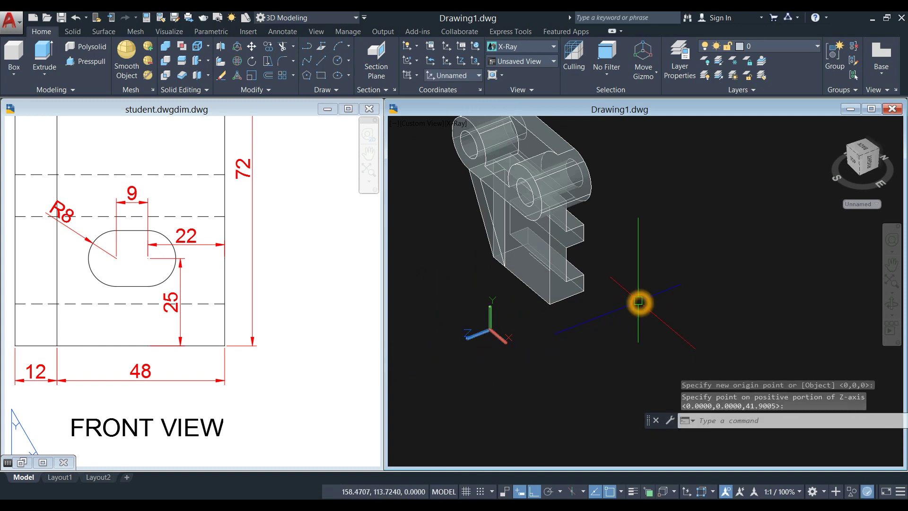
# Draw a circle of radius 8 on the front face, centred at the end of the 22-unit locating line.
pyautogui.press('Return')
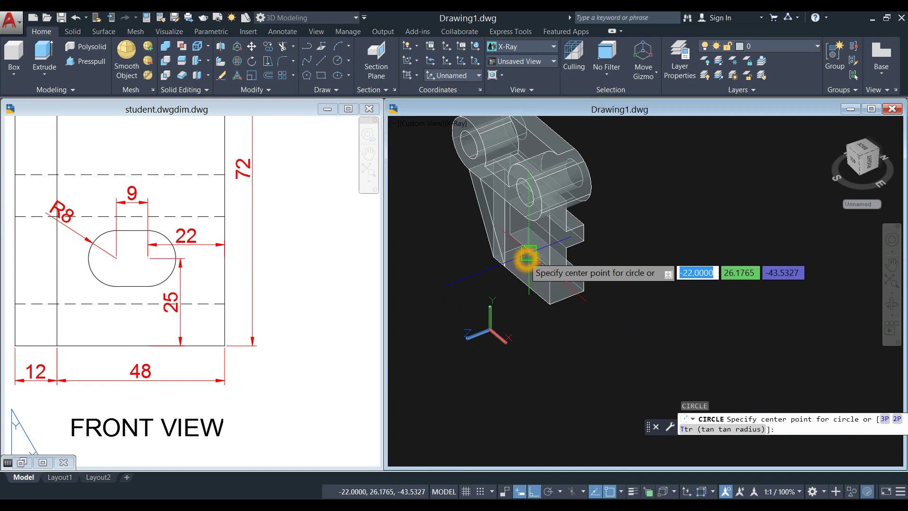
pyautogui.click(527, 256)
pyautogui.keyDown('shift'); pyautogui.moveTo(529, 253); pyautogui.dragTo(539, 247, button='middle'); pyautogui.keyUp('shift')
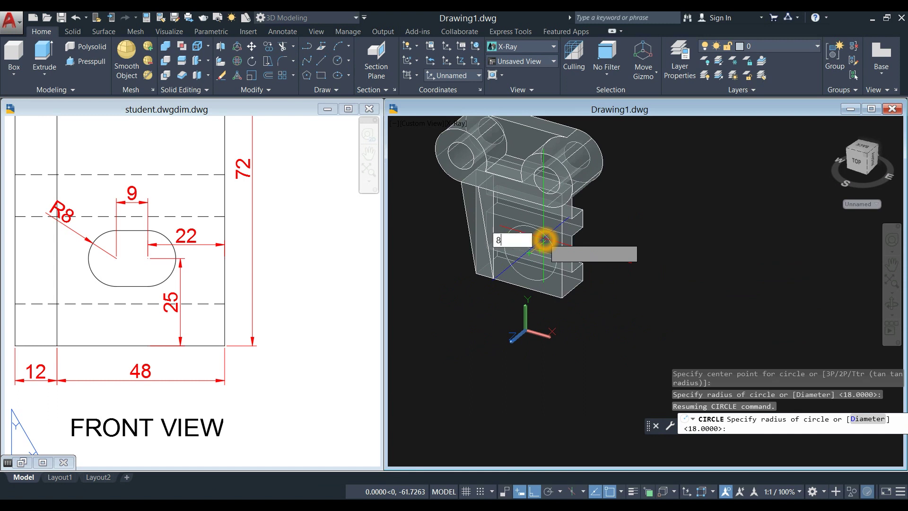
pyautogui.press('Return')
# Copy the R8 circle from its centre 9 units horizontally to the left, as dimensioned in the reference drawing.
pyautogui.click(162, 252)
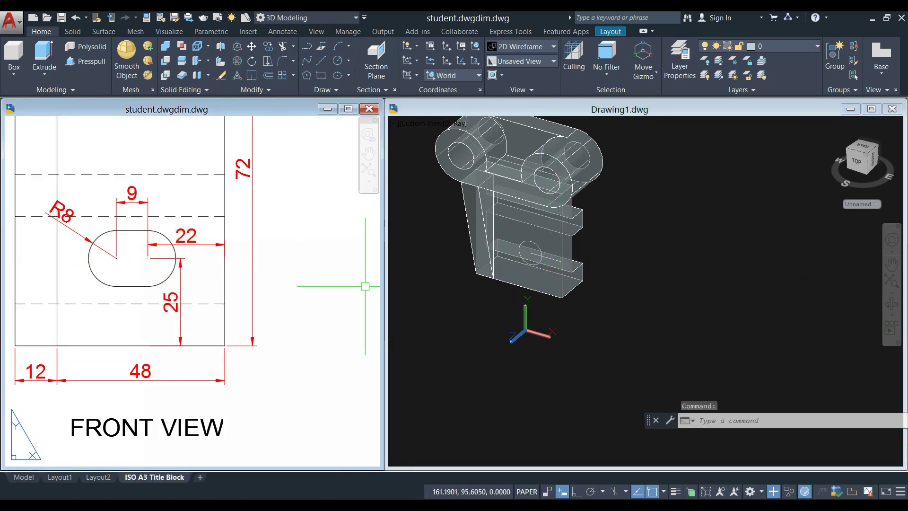
pyautogui.click(475, 314)
pyautogui.scroll(2, 489, 294)
pyautogui.keyDown('shift'); pyautogui.moveTo(489, 295); pyautogui.dragTo(549, 290, button='middle'); pyautogui.keyUp('shift')
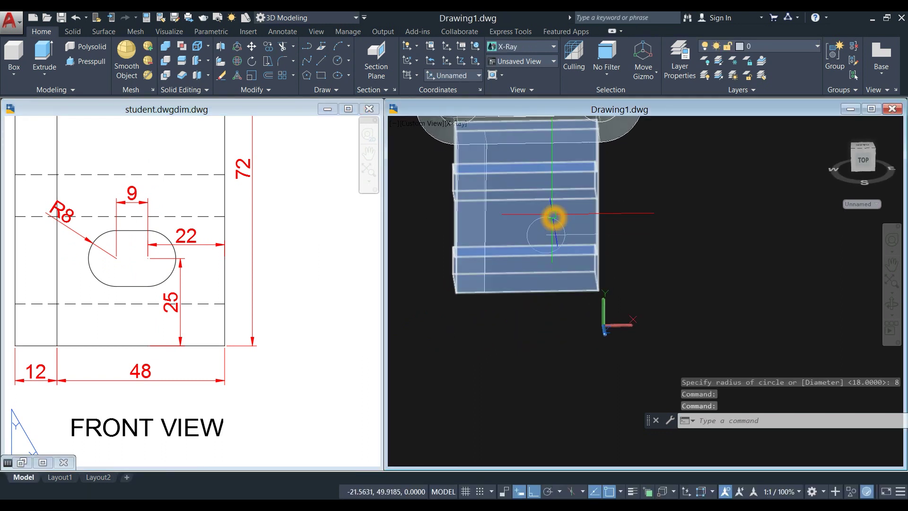
pyautogui.click(552, 216)
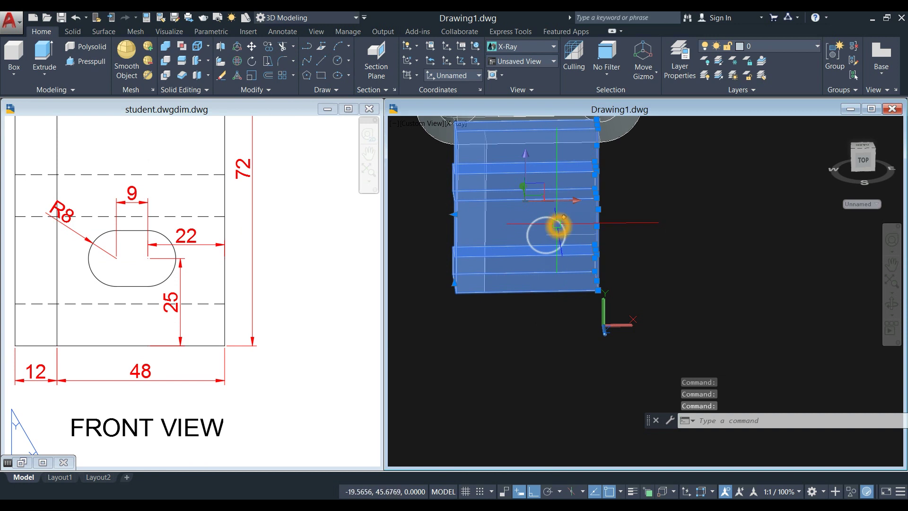
pyautogui.press('Escape')
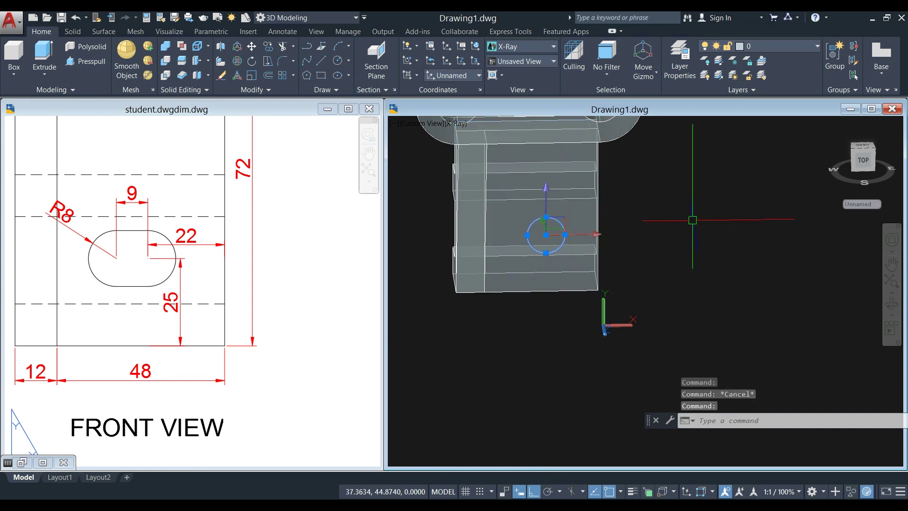
pyautogui.rightClick(687, 199)
pyautogui.click(712, 285)
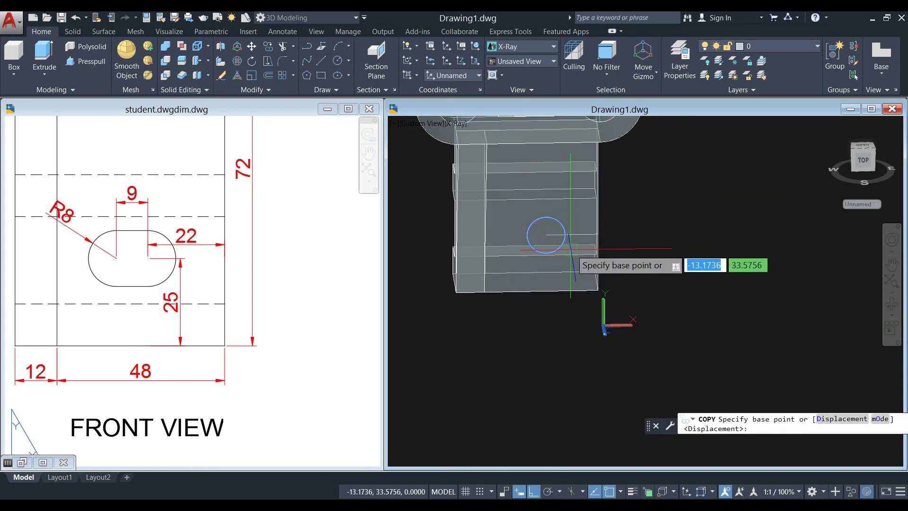
pyautogui.scroll(3, 547, 235)
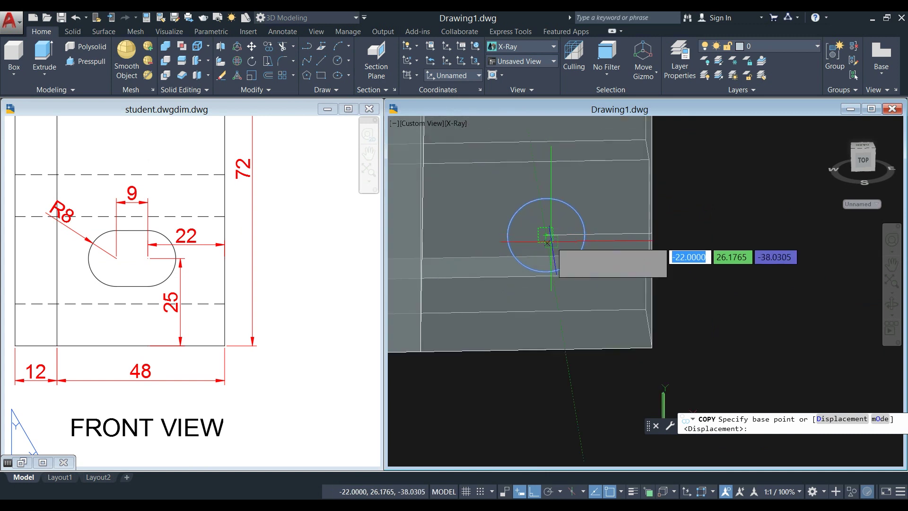
pyautogui.keyDown('shift'); pyautogui.rightClick(548, 232); pyautogui.keyUp('shift')
pyautogui.click(580, 363)
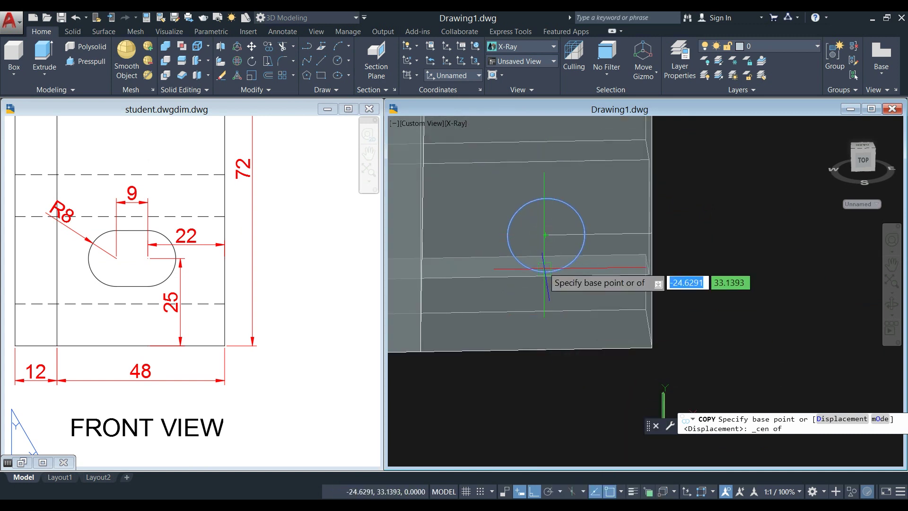
pyautogui.click(546, 240)
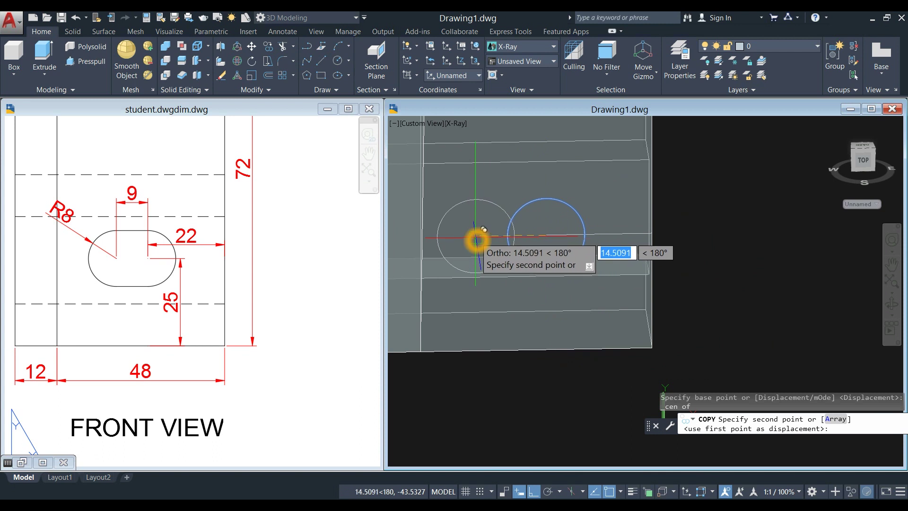
pyautogui.press('Return')
pyautogui.rightClick(687, 195)
pyautogui.click(691, 198)
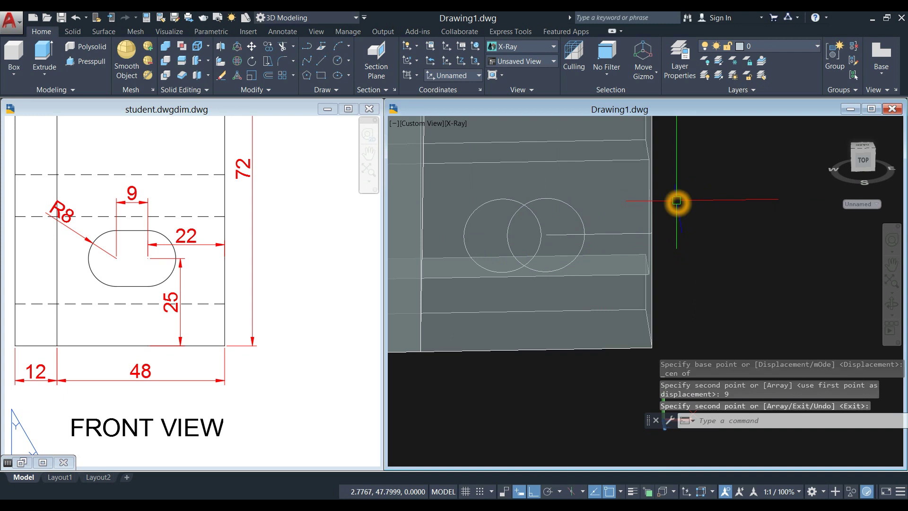
# Draw a line joining the upper quadrant points of the two R8 circles.
pyautogui.write('l')
pyautogui.press('Return')
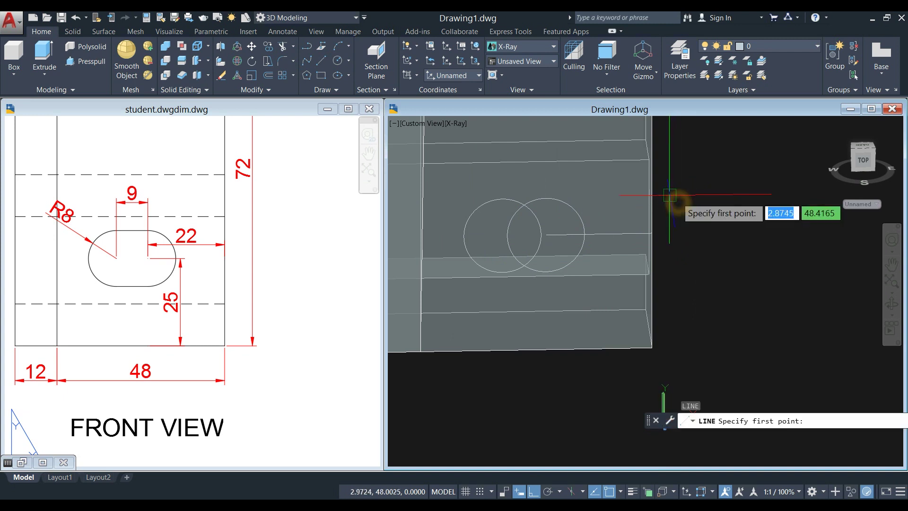
pyautogui.click(546, 199)
pyautogui.click(504, 199)
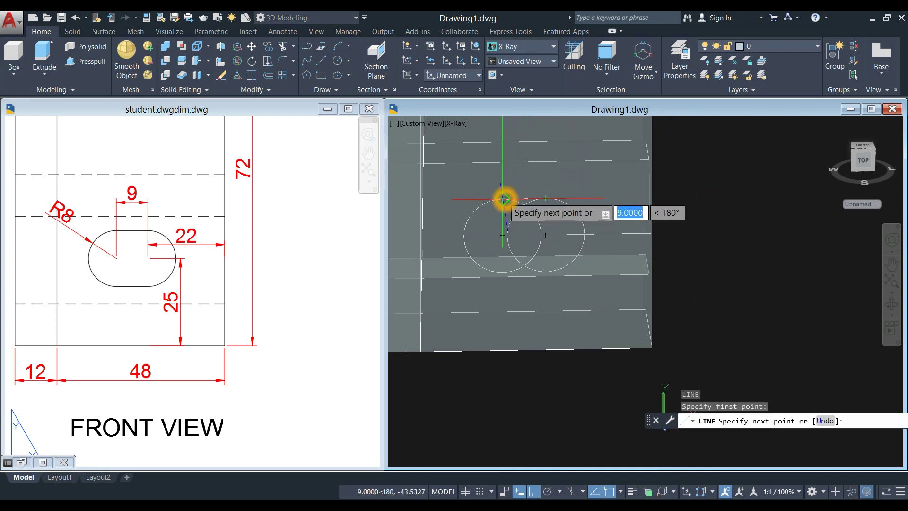
pyautogui.rightClick(544, 181)
pyautogui.click(570, 191)
# Draw a matching line joining the lower quadrant points of the two circles.
pyautogui.rightClick(678, 159)
pyautogui.click(695, 167)
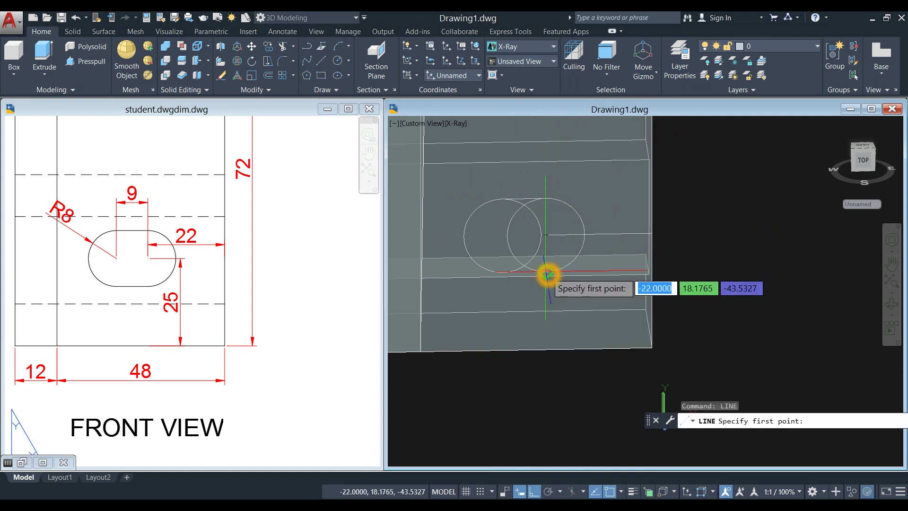
pyautogui.click(548, 274)
pyautogui.click(502, 271)
pyautogui.rightClick(686, 210)
pyautogui.click(710, 214)
# Trim the overlapping inner arcs of the two circles and erase the leftover arc so that only the slot outline is left.
pyautogui.keyDown('shift'); pyautogui.moveTo(696, 211); pyautogui.dragTo(560, 248, button='middle'); pyautogui.keyUp('shift')
pyautogui.write('tr')
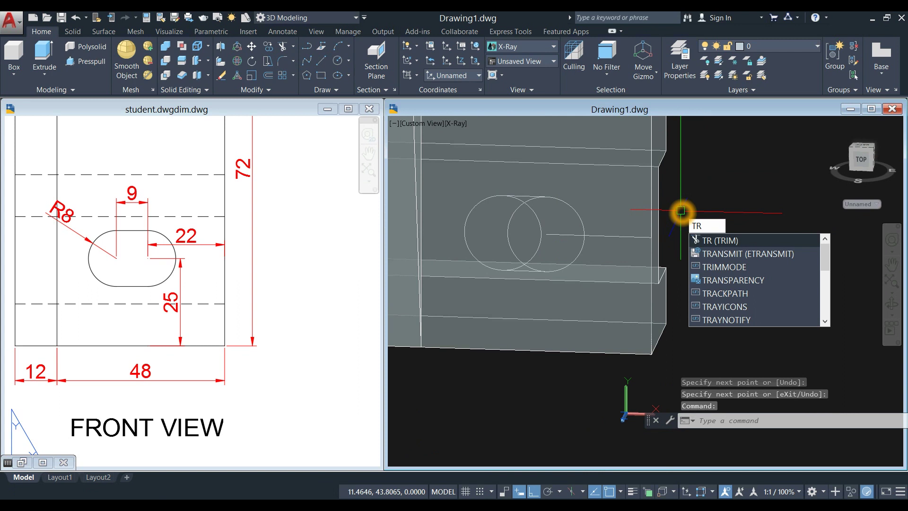
pyautogui.press('Return')
pyautogui.press('Return')
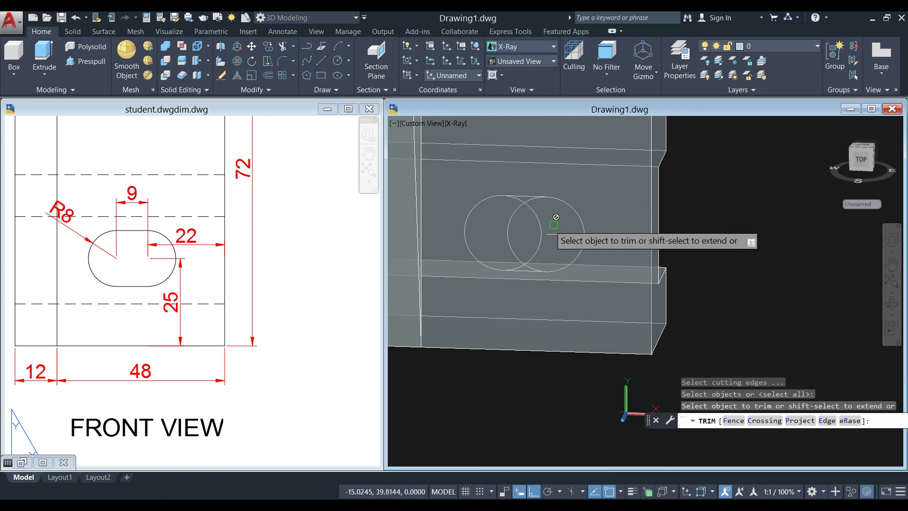
pyautogui.click(528, 214)
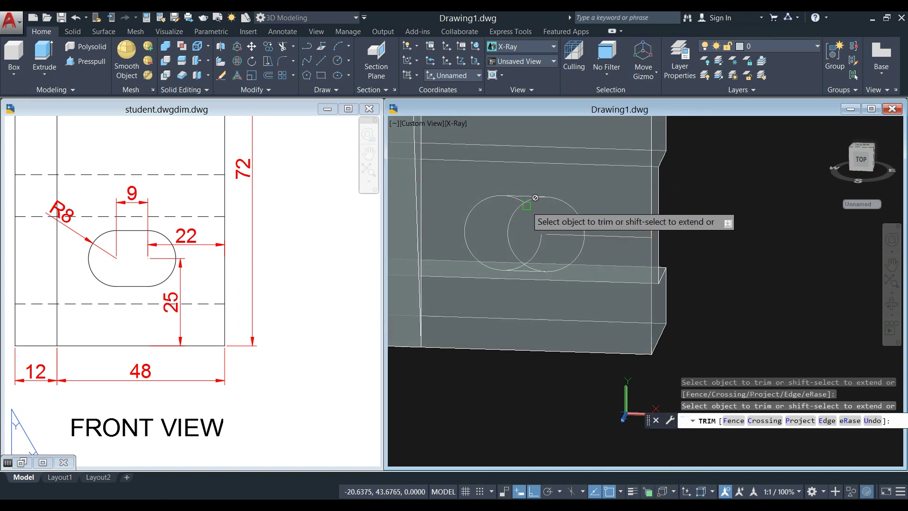
pyautogui.scroll(3, 528, 207)
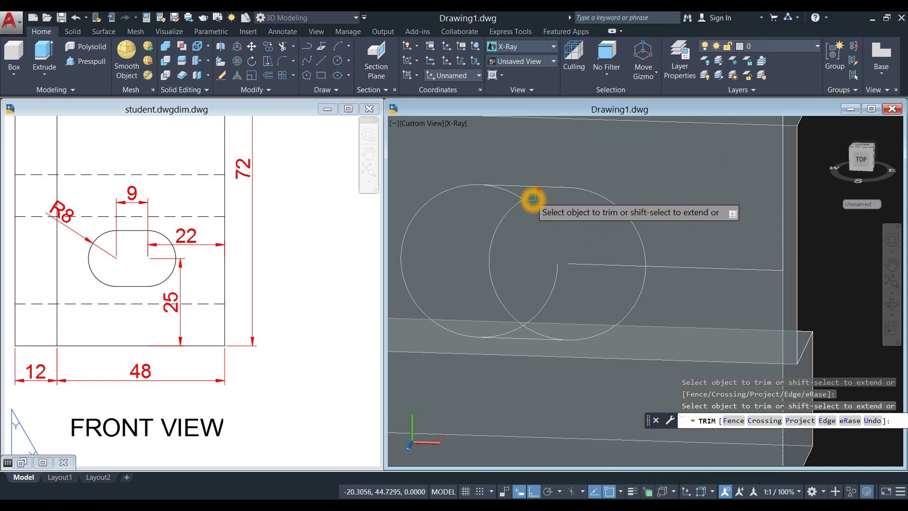
pyautogui.click(521, 197)
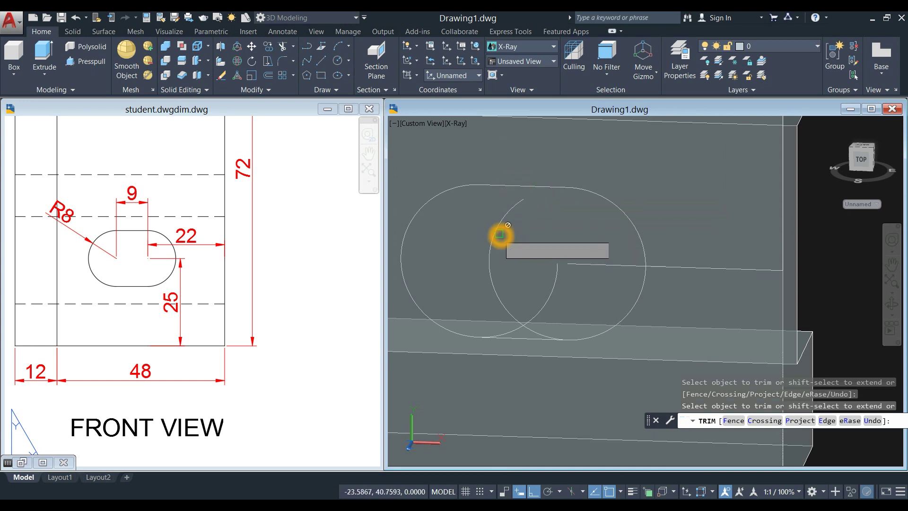
pyautogui.click(515, 318)
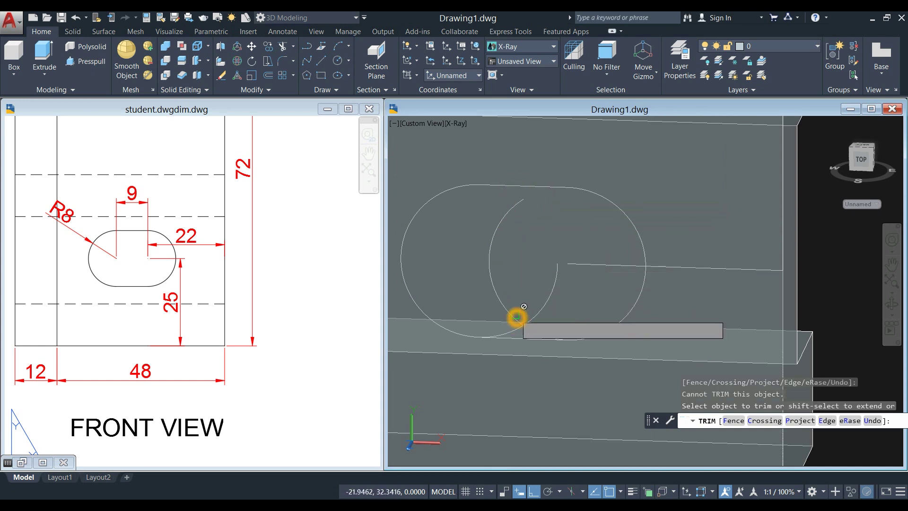
pyautogui.click(519, 314)
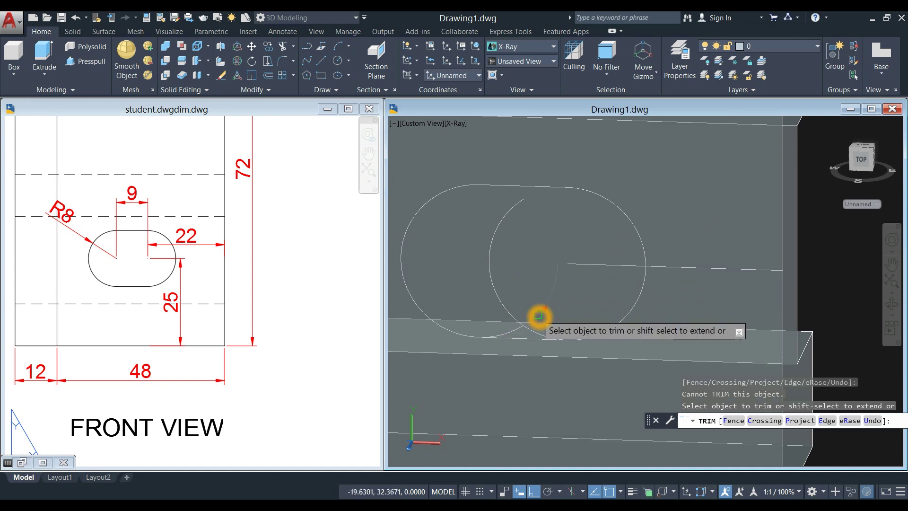
pyautogui.click(523, 333)
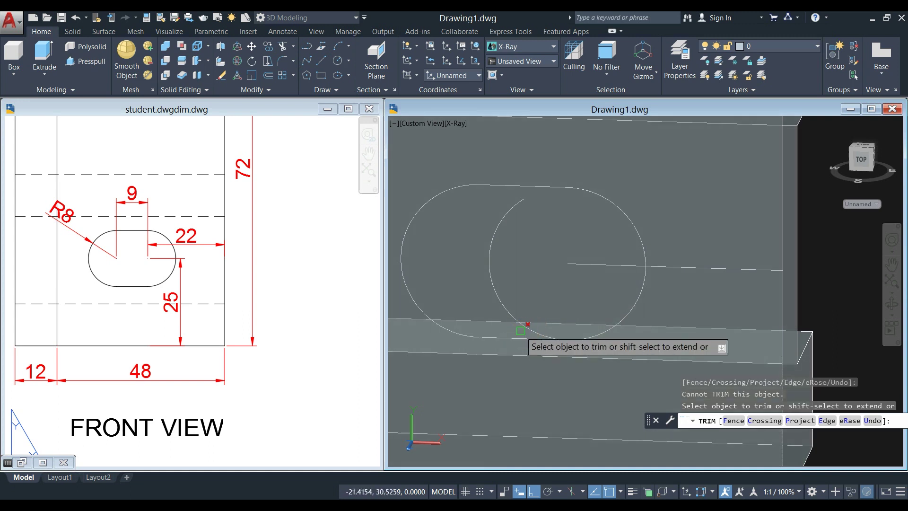
pyautogui.click(522, 330)
pyautogui.rightClick(533, 258)
pyautogui.click(544, 264)
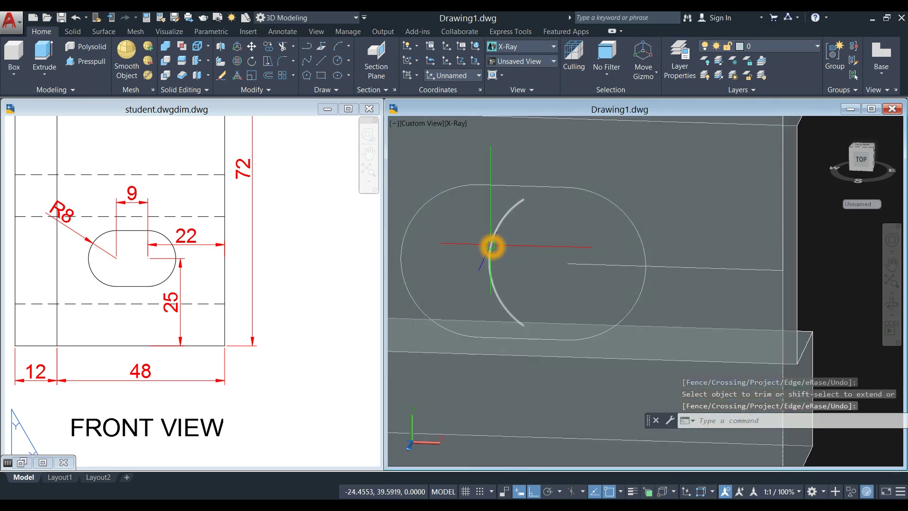
pyautogui.click(491, 247)
pyautogui.scroll(-2, 516, 242)
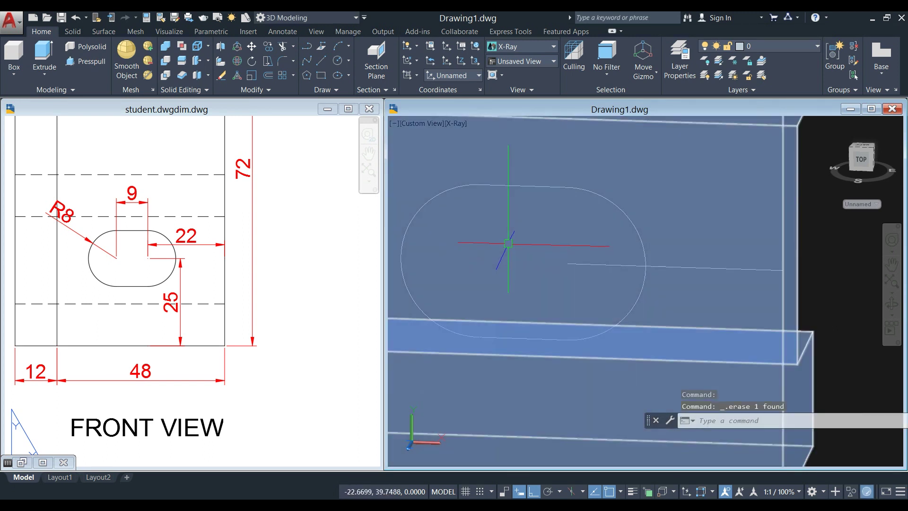
pyautogui.write('J')
pyautogui.press('Return')
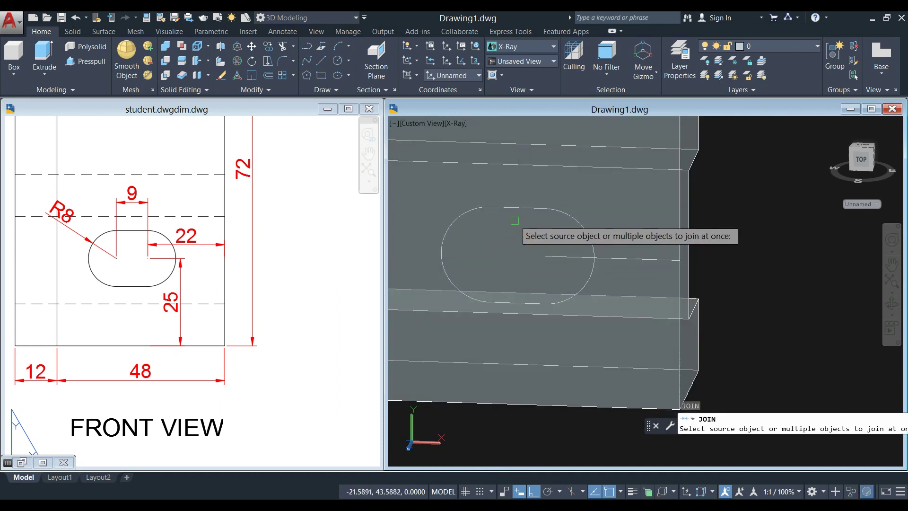
pyautogui.click(517, 208)
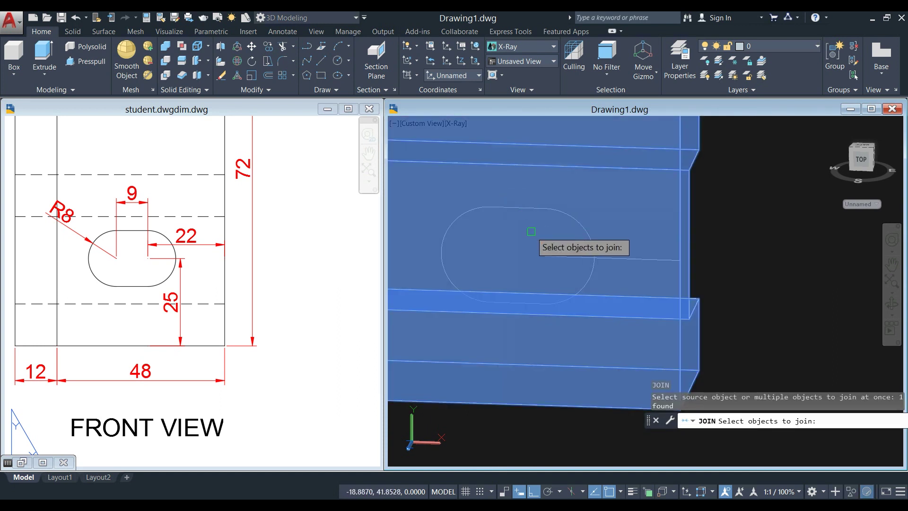
pyautogui.press('Escape')
# Turn on Selection Cycling so overlapping objects can be picked individually.
pyautogui.click(649, 491)
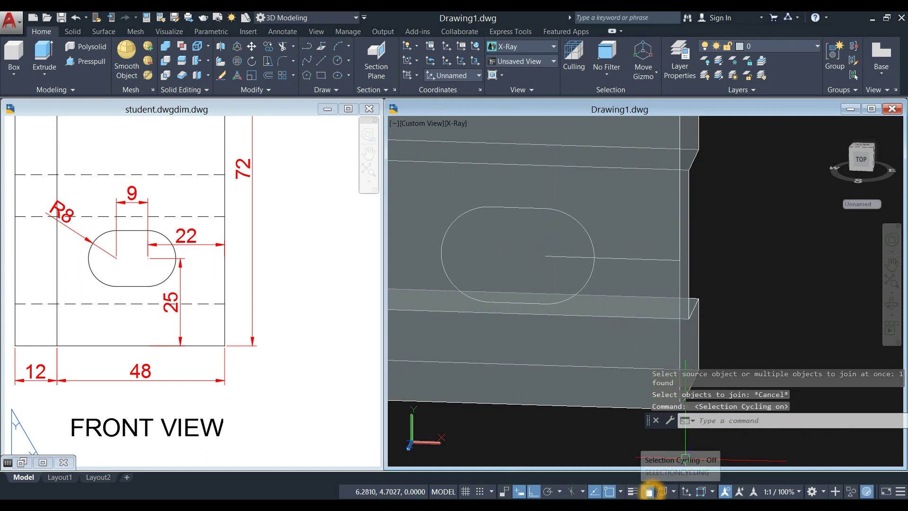
pyautogui.click(628, 237)
pyautogui.press('Escape')
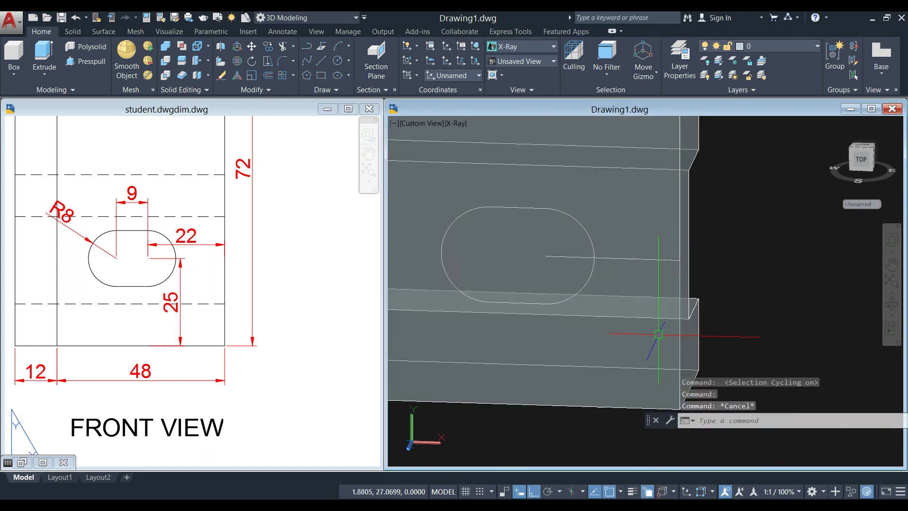
# Join the two arcs and two lines of the slot outline into a single closed polyline.
pyautogui.write('J')
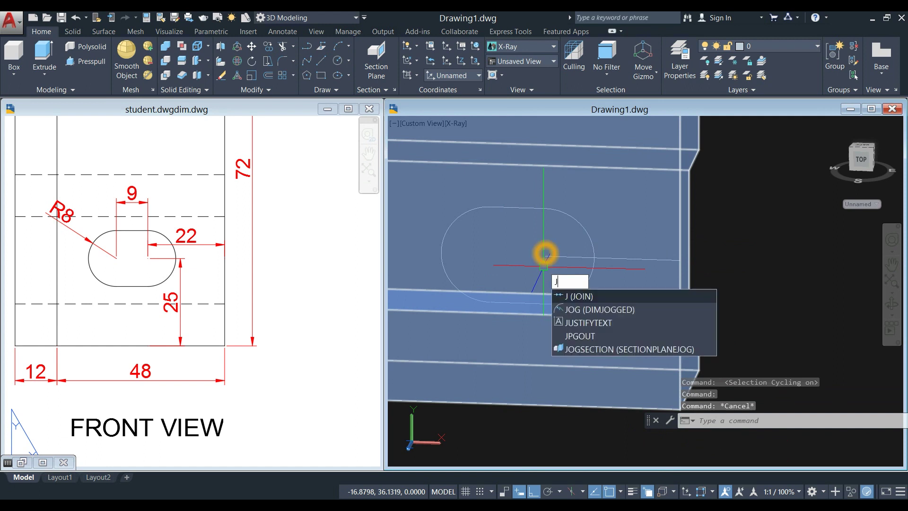
pyautogui.press('Return')
pyautogui.click(517, 209)
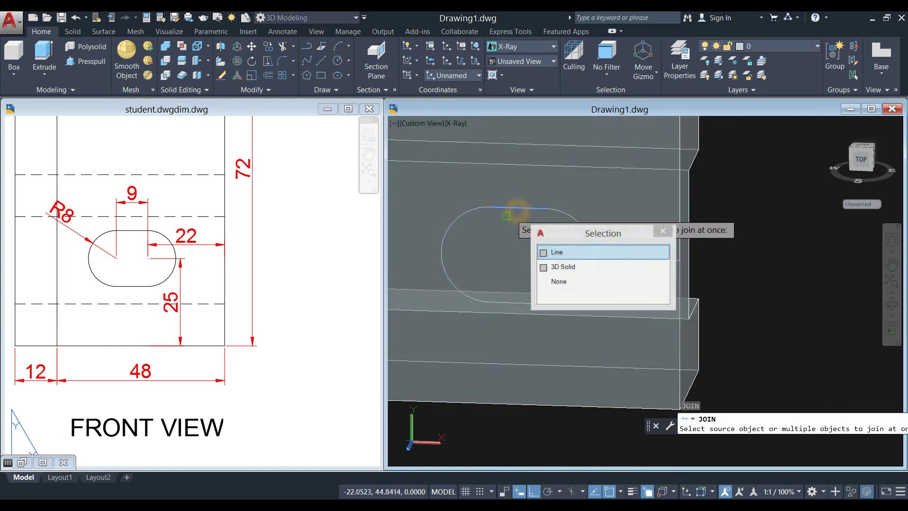
pyautogui.click(467, 212)
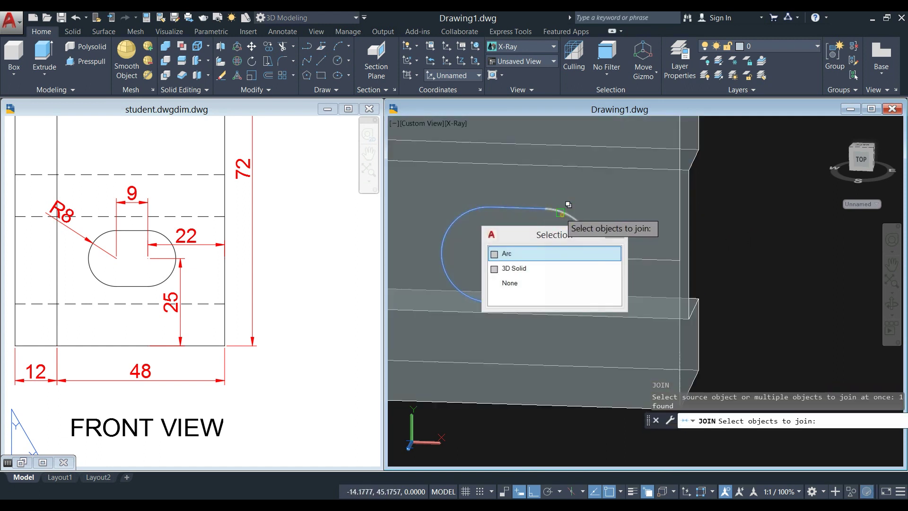
pyautogui.click(561, 212)
pyautogui.click(567, 302)
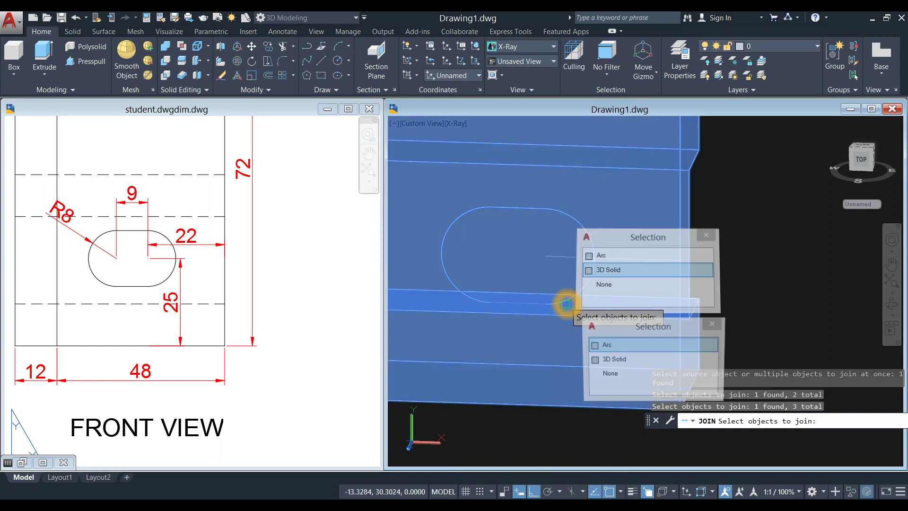
pyautogui.click(529, 303)
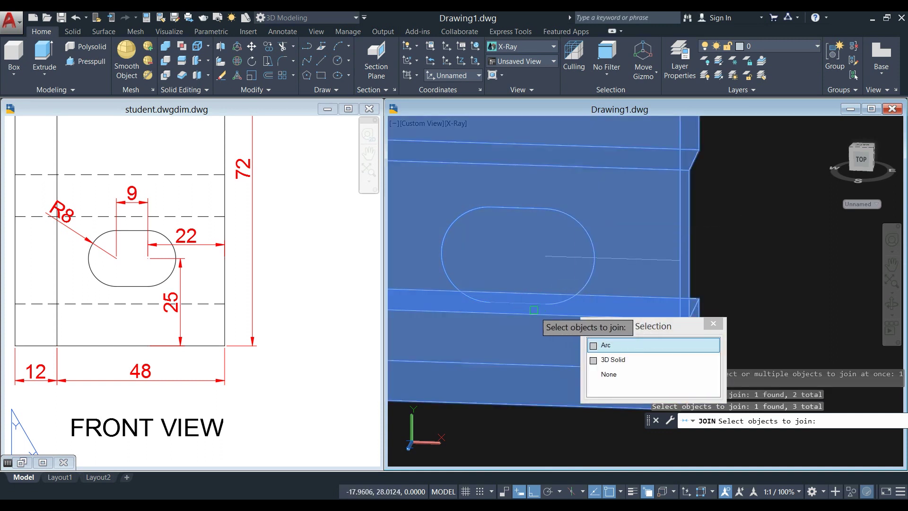
pyautogui.click(532, 301)
pyautogui.click(529, 305)
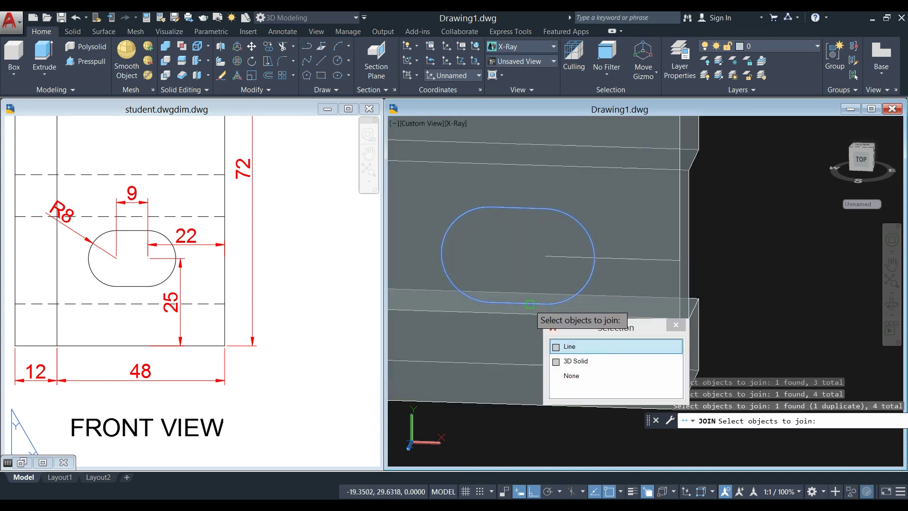
pyautogui.click(715, 211)
pyautogui.rightClick(715, 210)
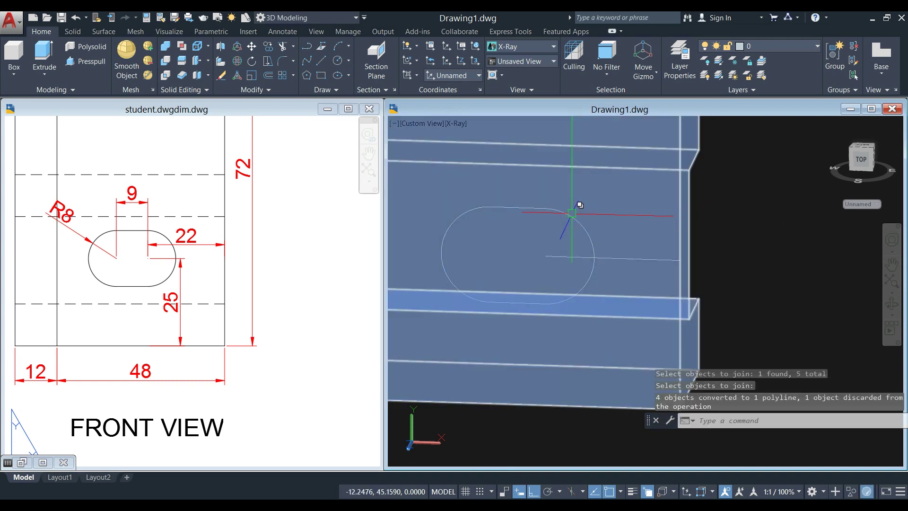
pyautogui.click(570, 219)
pyautogui.scroll(-2, 675, 208)
pyautogui.press('Escape')
pyautogui.press('Escape')
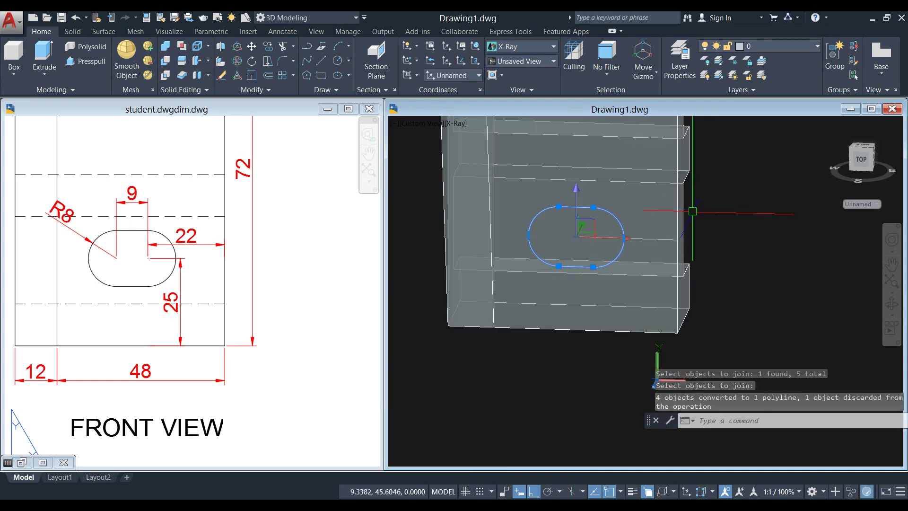
# Extrude the joined slot outline backwards through the notched plate by about 67 units so it passes completely through.
pyautogui.keyDown('shift'); pyautogui.moveTo(706, 230); pyautogui.dragTo(625, 236, button='middle'); pyautogui.keyUp('shift')
pyautogui.click(625, 237)
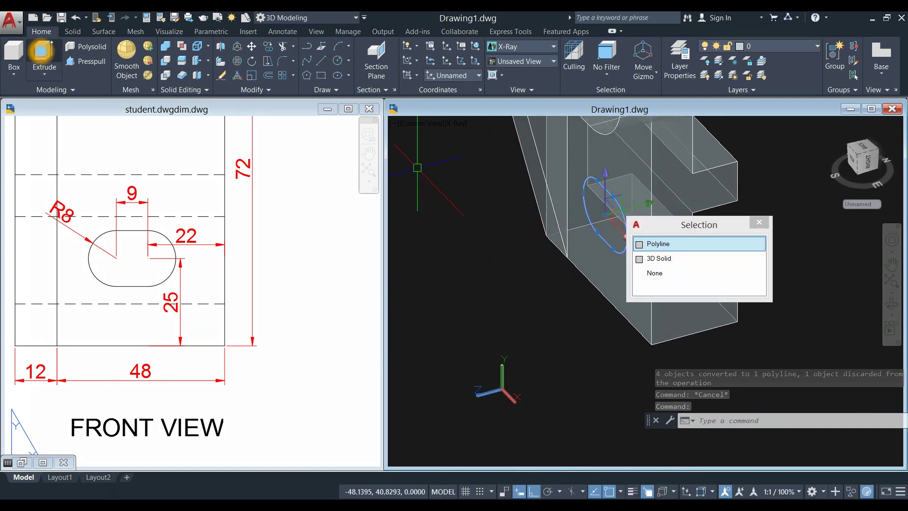
pyautogui.click(42, 52)
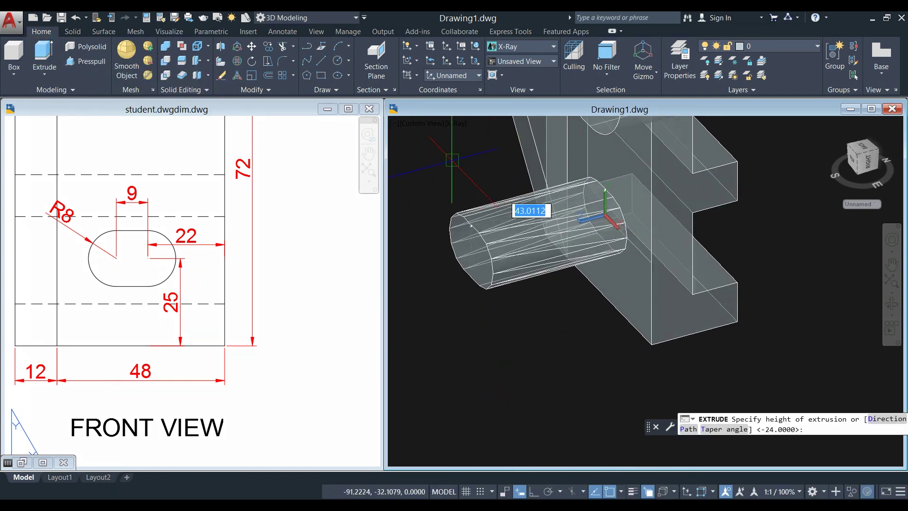
pyautogui.keyDown('shift'); pyautogui.moveTo(766, 202); pyautogui.dragTo(632, 192, button='middle'); pyautogui.keyUp('shift')
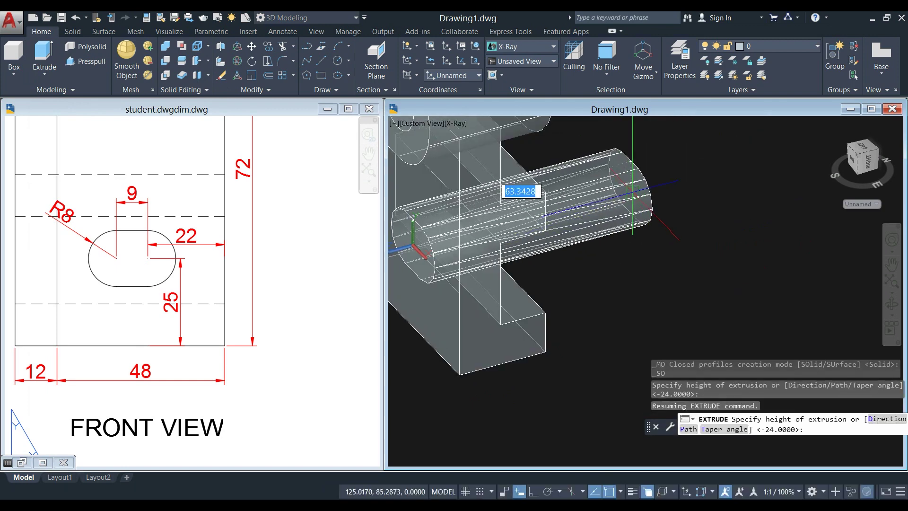
pyautogui.click(643, 185)
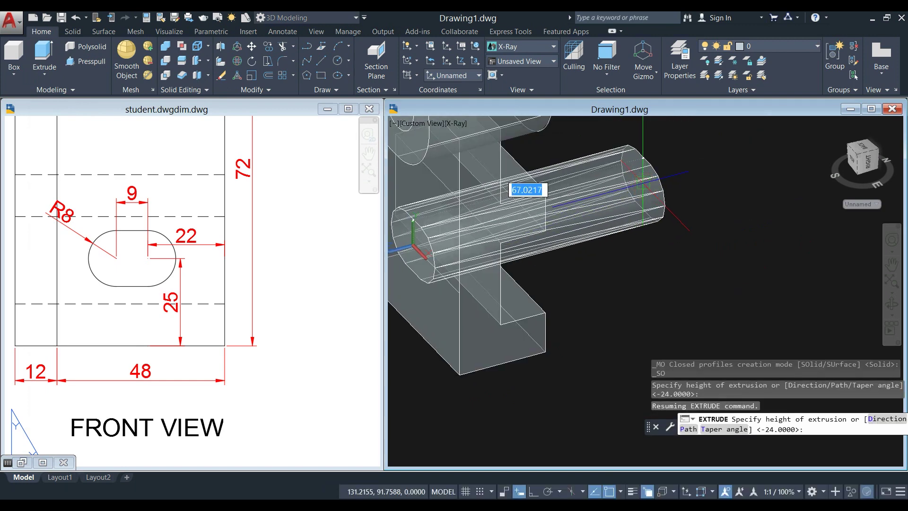
pyautogui.click(645, 184)
pyautogui.scroll(-2, 645, 184)
pyautogui.keyDown('shift'); pyautogui.moveTo(645, 184); pyautogui.dragTo(610, 219, button='middle'); pyautogui.keyUp('shift')
pyautogui.scroll(-3, 657, 269)
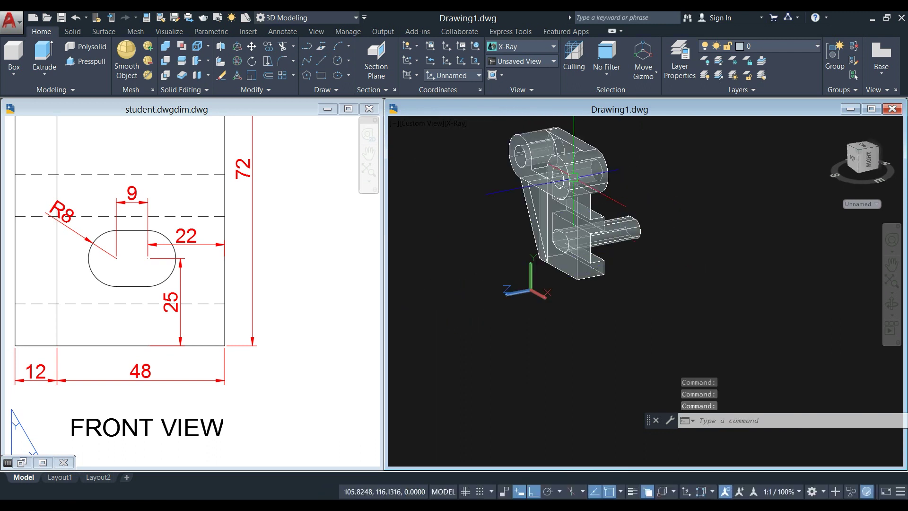
# Subtract the extruded slot body from the notched plate solid to cut the through slot.
pyautogui.click(165, 62)
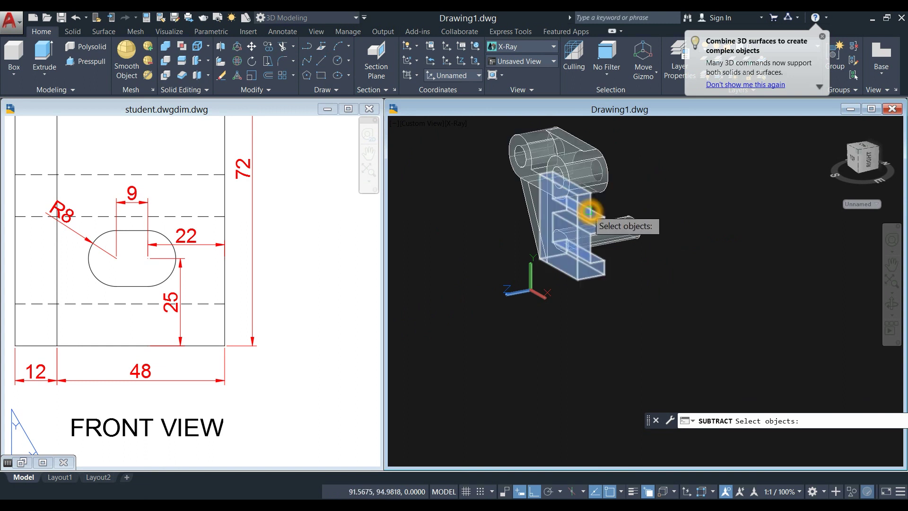
pyautogui.click(583, 215)
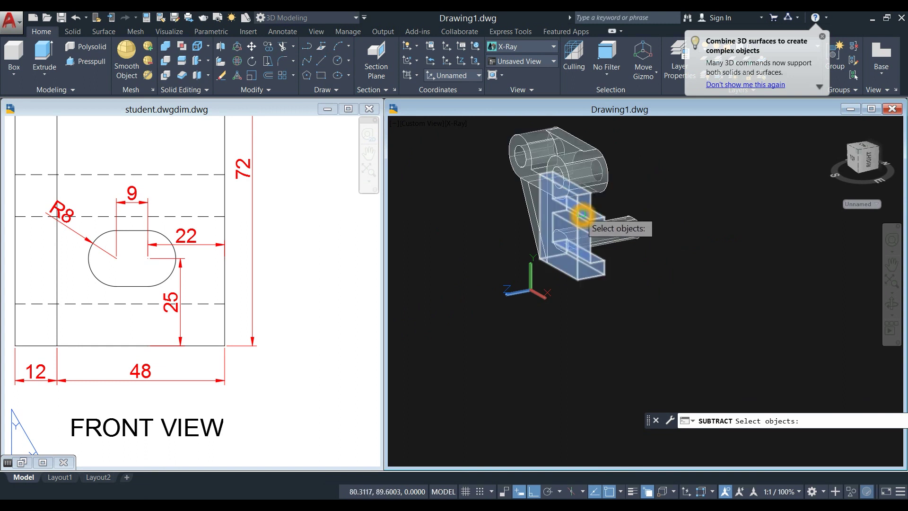
pyautogui.rightClick(649, 193)
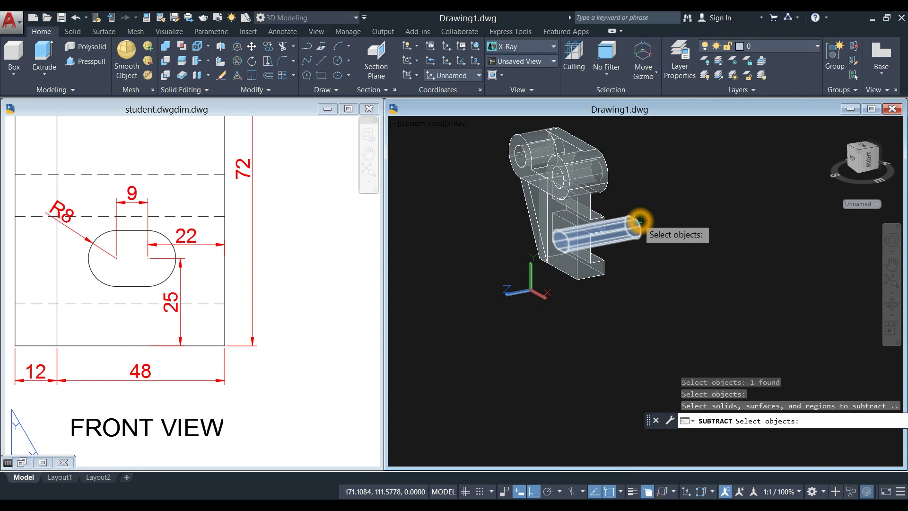
pyautogui.click(638, 220)
pyautogui.rightClick(653, 198)
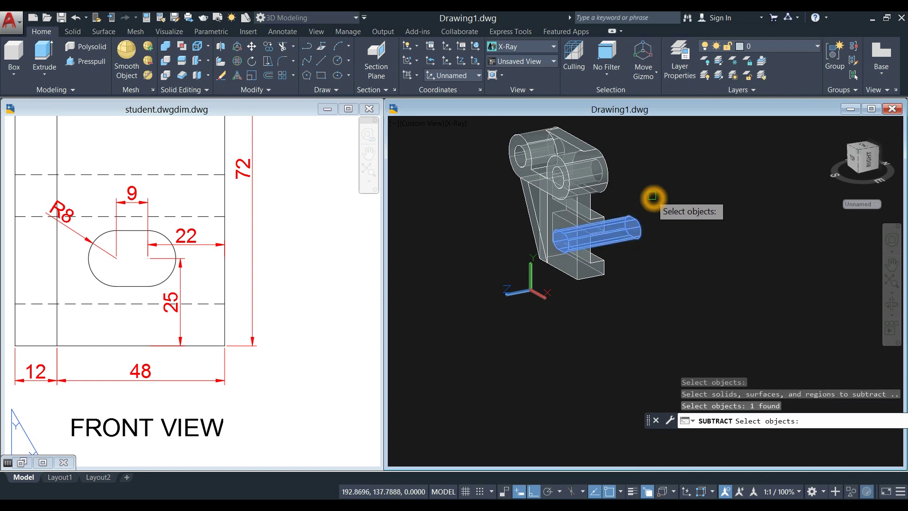
pyautogui.keyDown('shift'); pyautogui.moveTo(653, 199); pyautogui.dragTo(679, 200, button='middle'); pyautogui.keyUp('shift')
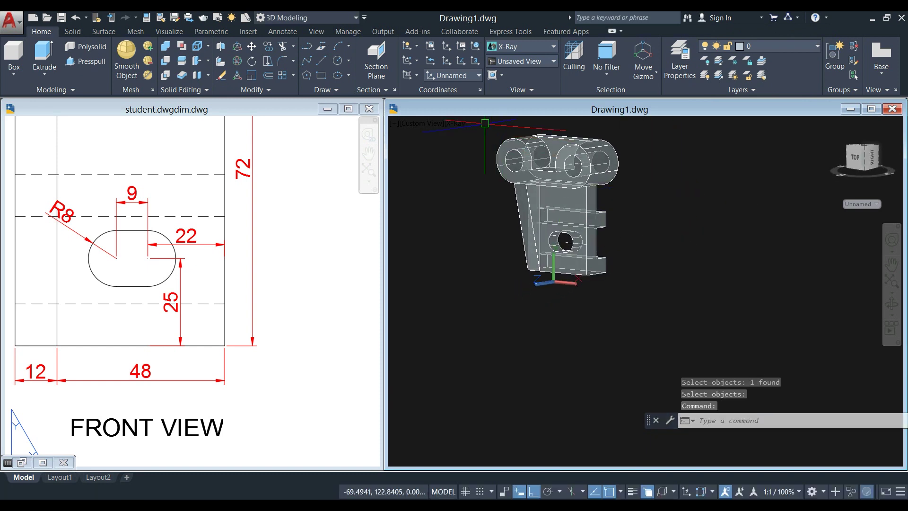
# Change the model's visual style to Shaded with edges and inspect the cut slot.
pyautogui.click(457, 123)
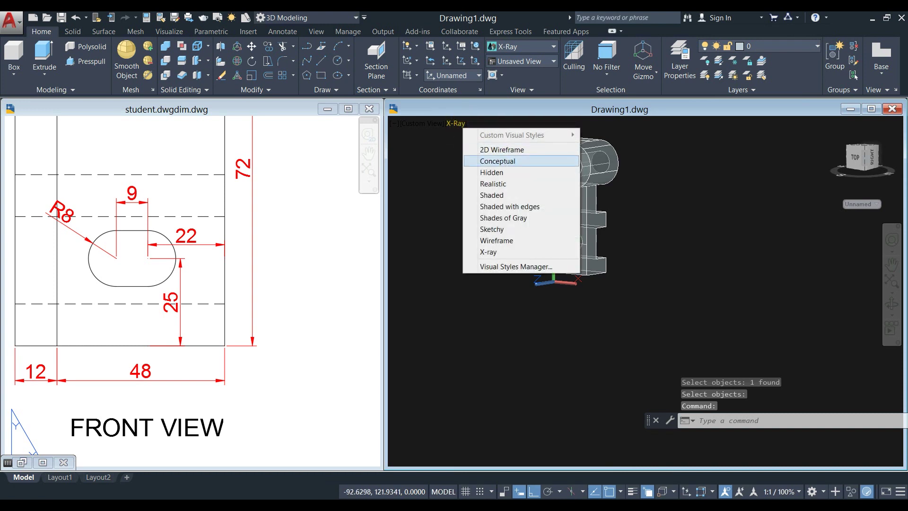
pyautogui.click(510, 206)
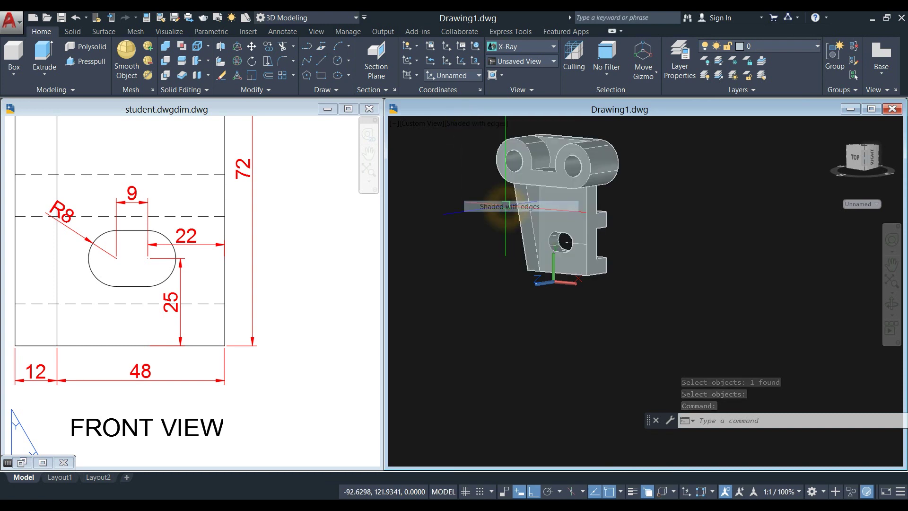
pyautogui.moveTo(641, 215)
pyautogui.keyDown('shift'); pyautogui.mouseDown(button='middle')
pyautogui.moveTo(647, 239)
pyautogui.moveTo(511, 228)
pyautogui.moveTo(482, 269)
pyautogui.moveTo(614, 221)
pyautogui.mouseUp(button='middle'); pyautogui.keyUp('shift')
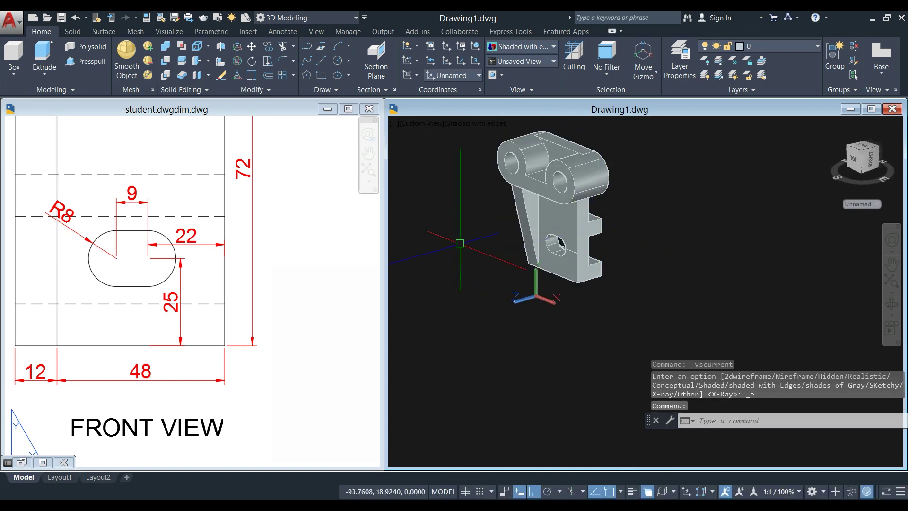
# Union the upper double-boss body, the notched plate and the tapered side rib into one solid.
pyautogui.click(279, 274)
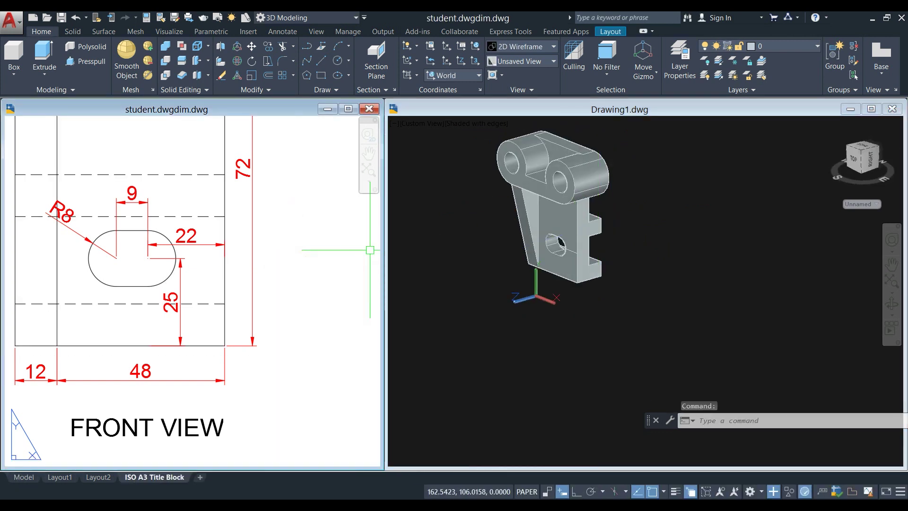
pyautogui.click(493, 197)
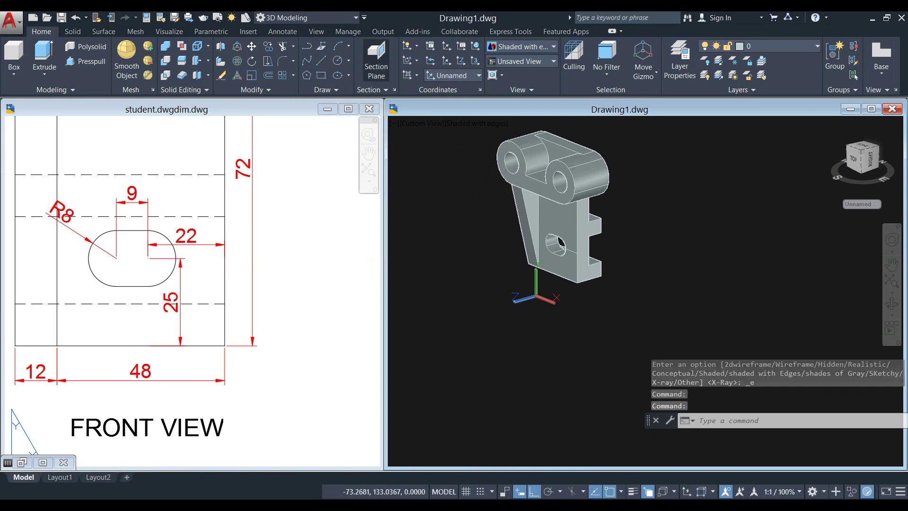
pyautogui.click(166, 47)
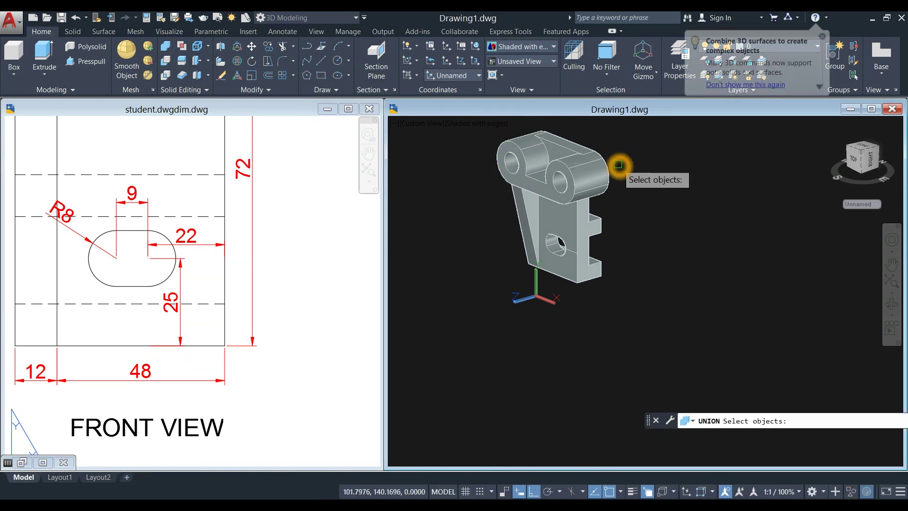
pyautogui.click(608, 172)
pyautogui.click(595, 222)
pyautogui.click(521, 203)
pyautogui.press('Return')
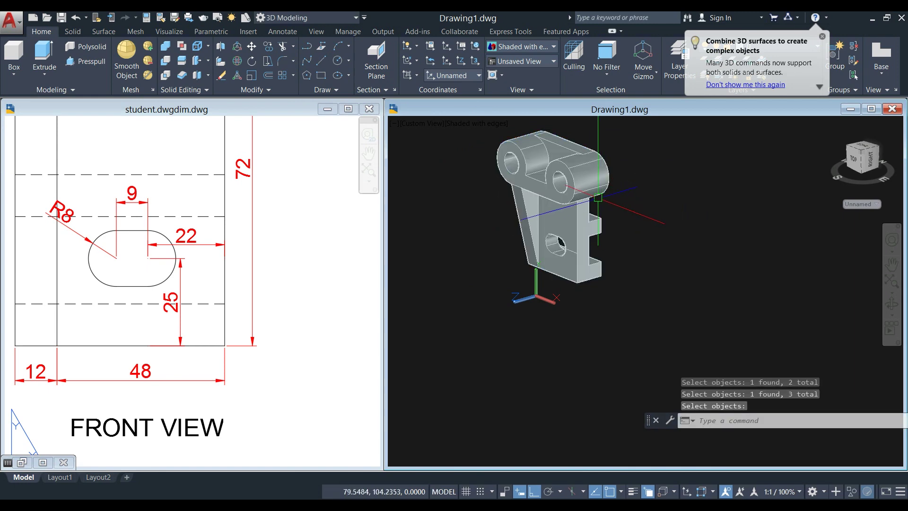
pyautogui.click(594, 198)
# Check the recess radius in the reference front view and start Fillet Edge on the recess's two bottom edges with a radius of 5.
pyautogui.click(259, 239)
pyautogui.scroll(-4, 265, 234)
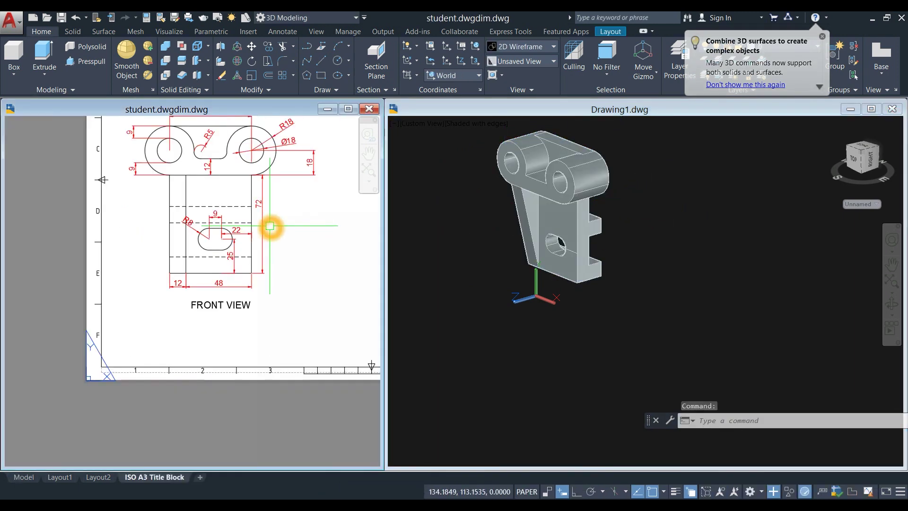
pyautogui.scroll(3, 213, 211)
pyautogui.click(219, 201)
pyautogui.click(464, 225)
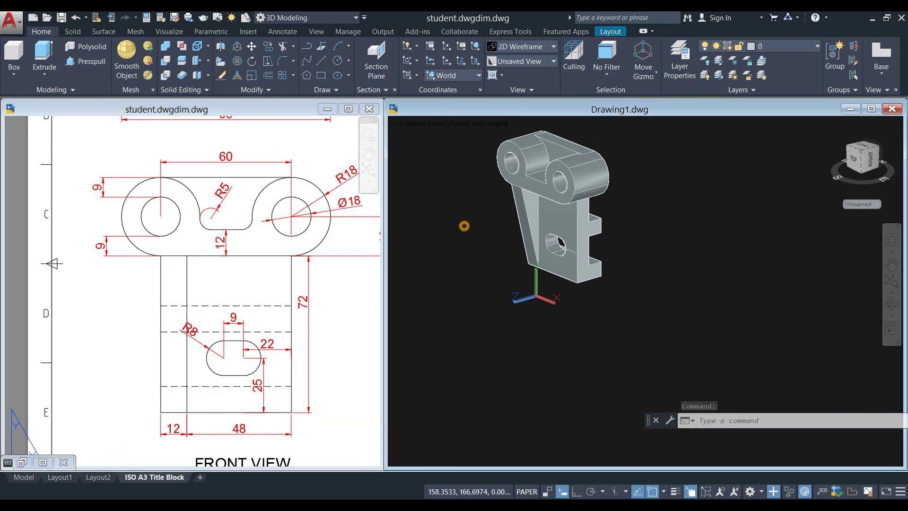
pyautogui.click(73, 31)
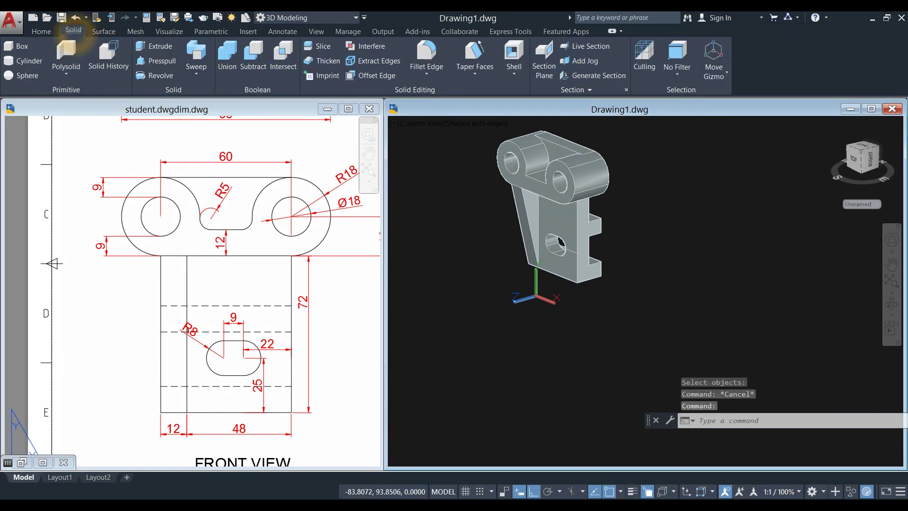
pyautogui.click(426, 52)
pyautogui.scroll(5, 544, 180)
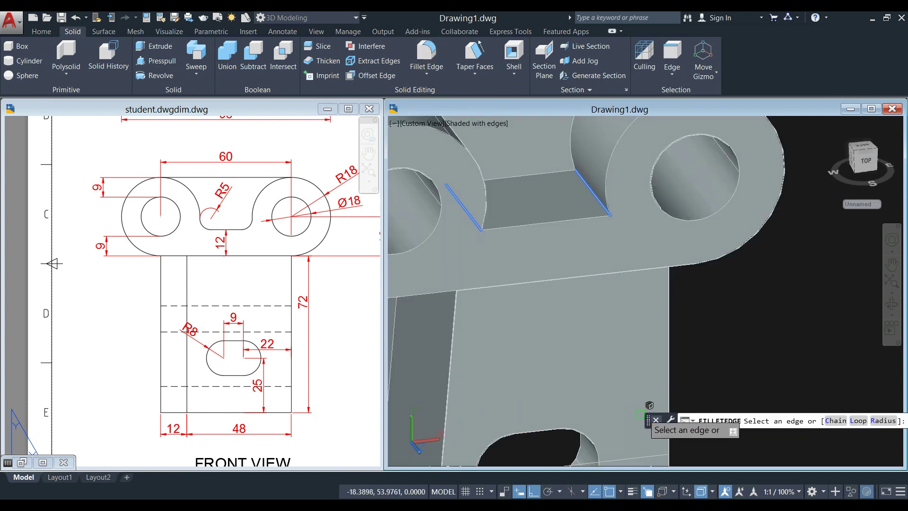
pyautogui.moveTo(649, 420); pyautogui.dragTo(452, 399)
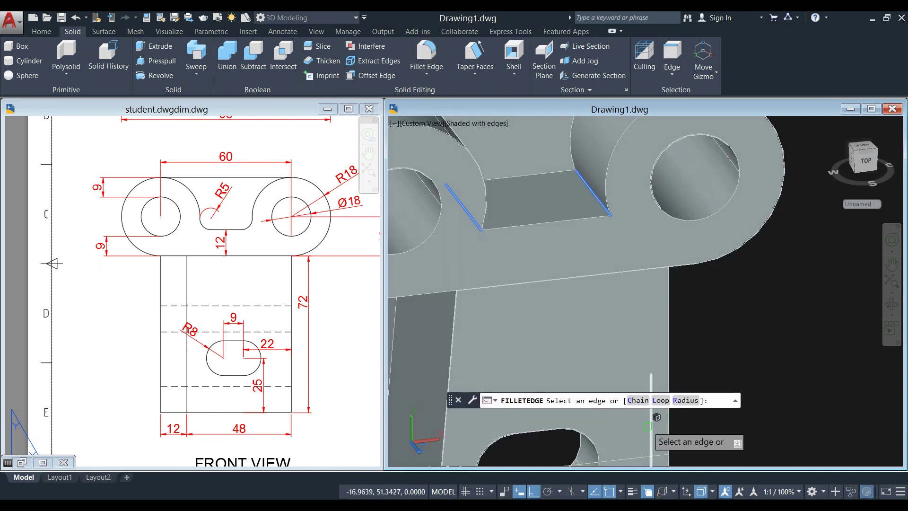
pyautogui.click(686, 402)
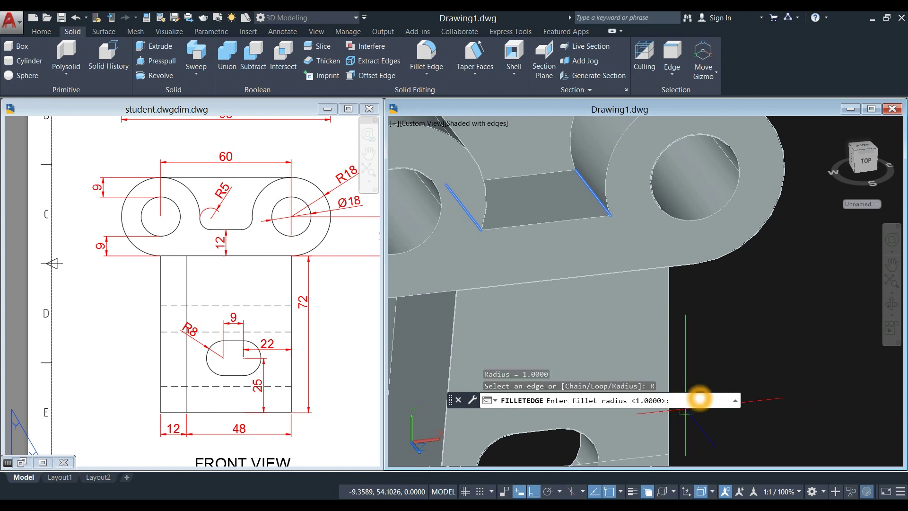
pyautogui.write('5')
pyautogui.press('Return')
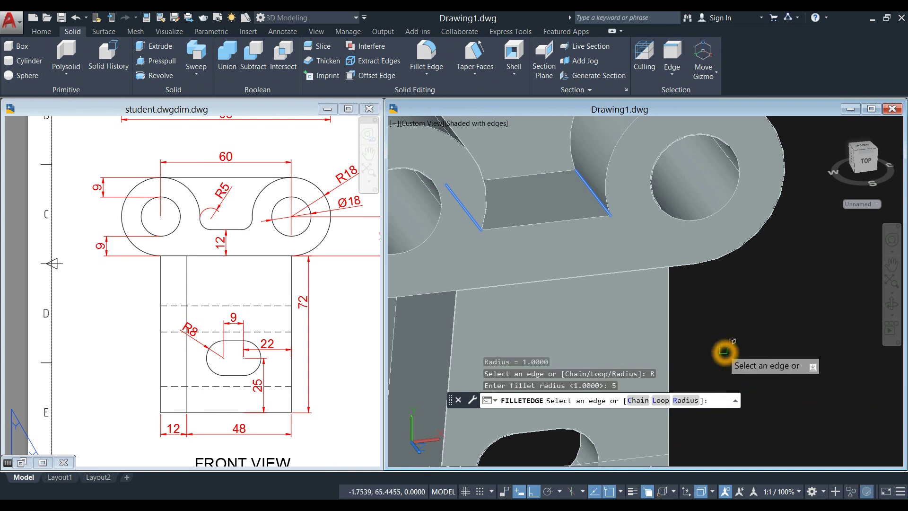
# Complete the selection of the recess's two bottom edges between the bosses and apply the radius 5 fillet to both.
pyautogui.click(596, 199)
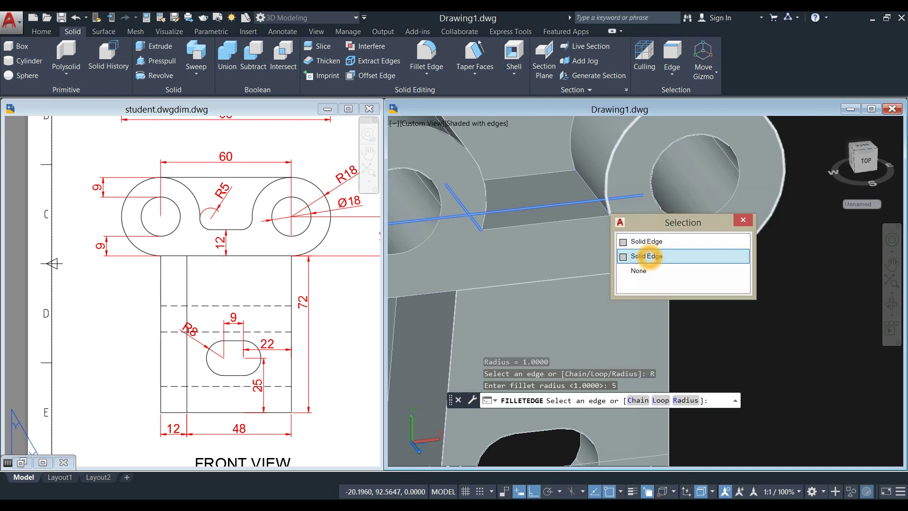
pyautogui.click(638, 241)
pyautogui.keyDown('shift'); pyautogui.moveTo(539, 229); pyautogui.dragTo(454, 199, button='middle'); pyautogui.keyUp('shift')
pyautogui.click(450, 181)
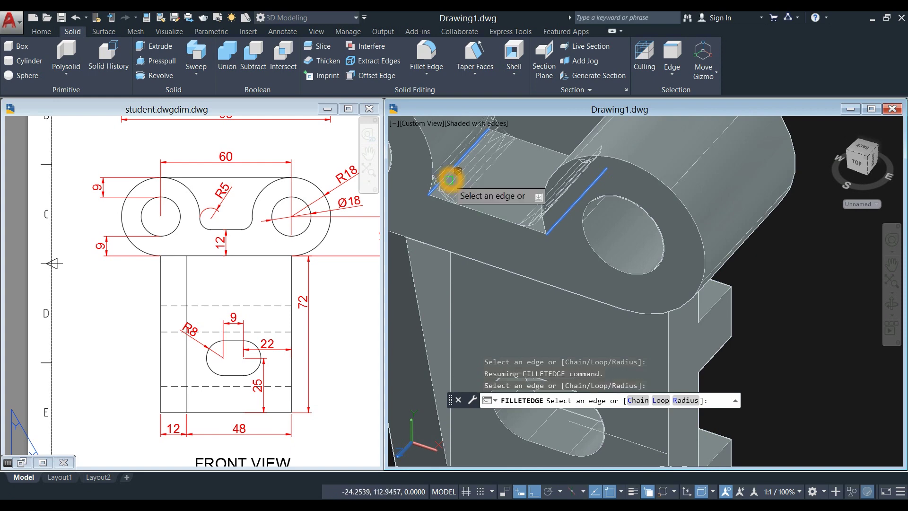
pyautogui.rightClick(507, 183)
pyautogui.click(521, 185)
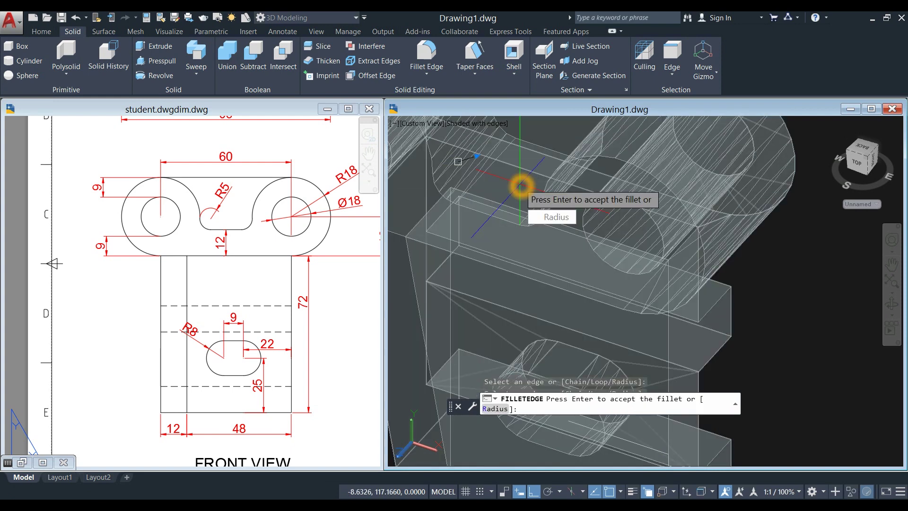
pyautogui.rightClick(521, 185)
pyautogui.click(539, 189)
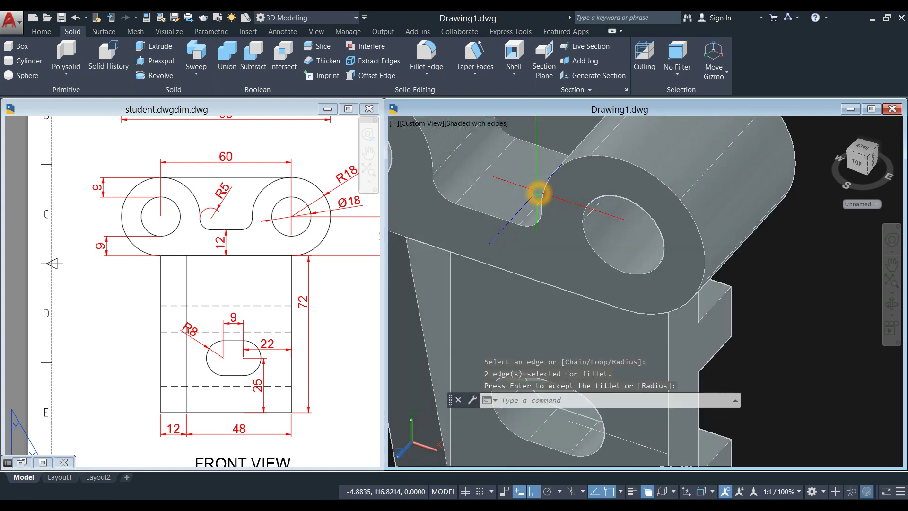
# Move the finished bracket solid sideways along the X direction, clear of the leftover construction geometry near the origin.
pyautogui.scroll(-5, 539, 193)
pyautogui.keyDown('shift'); pyautogui.moveTo(538, 193); pyautogui.dragTo(561, 165, button='middle'); pyautogui.keyUp('shift')
pyautogui.press('Return')
pyautogui.scroll(-3, 544, 171)
pyautogui.click(539, 174)
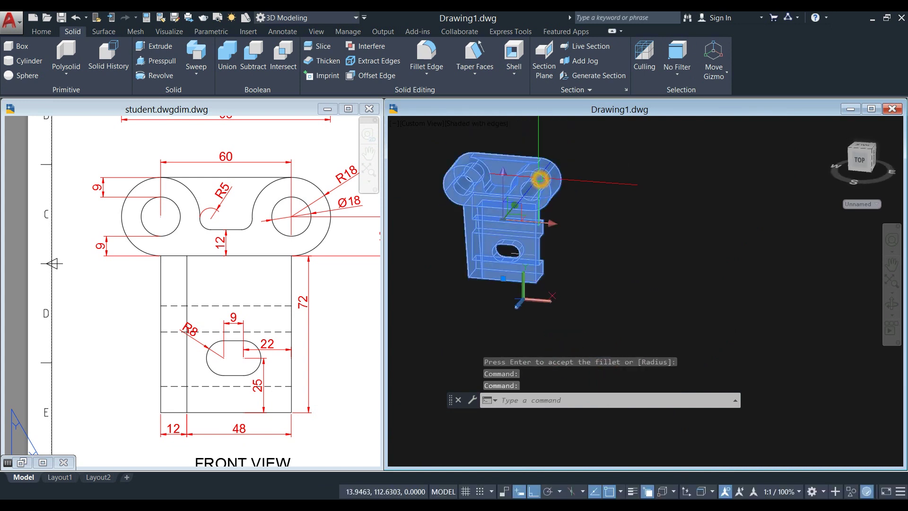
pyautogui.rightClick(596, 154)
pyautogui.click(606, 229)
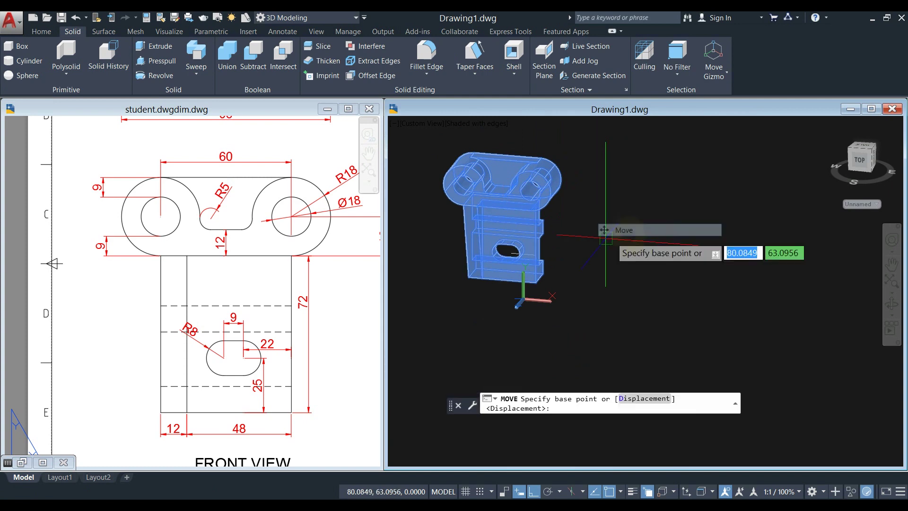
pyautogui.click(596, 238)
pyautogui.click(744, 229)
# Erase the leftover construction geometry at the bracket's original location.
pyautogui.click(564, 278)
pyautogui.click(479, 216)
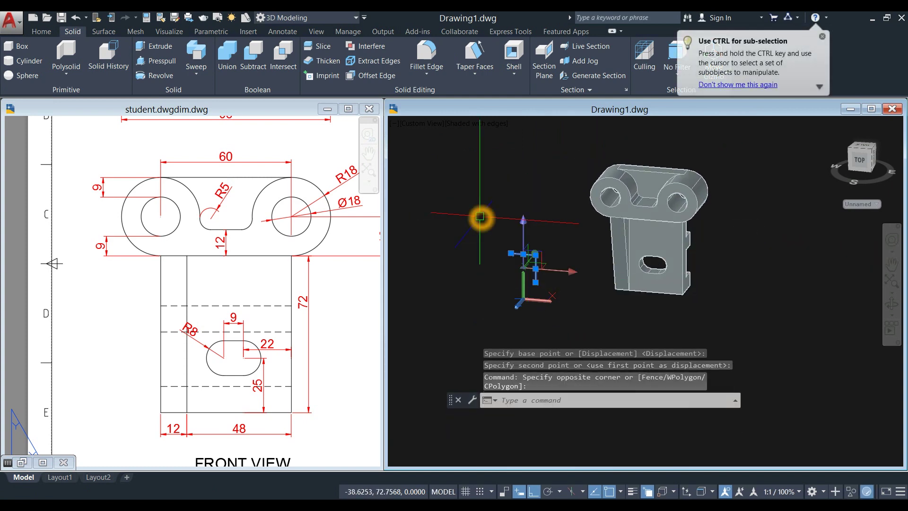
pyautogui.press('Delete')
pyautogui.click(739, 238)
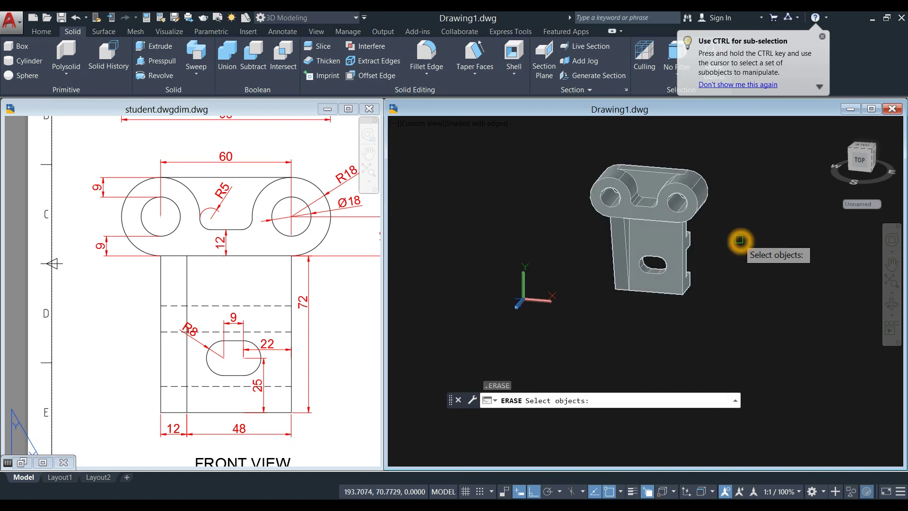
# Turn the bracket to show its right side and set the visual style to Realistic.
pyautogui.keyDown('shift'); pyautogui.moveTo(739, 238); pyautogui.dragTo(479, 142, button='middle'); pyautogui.keyUp('shift')
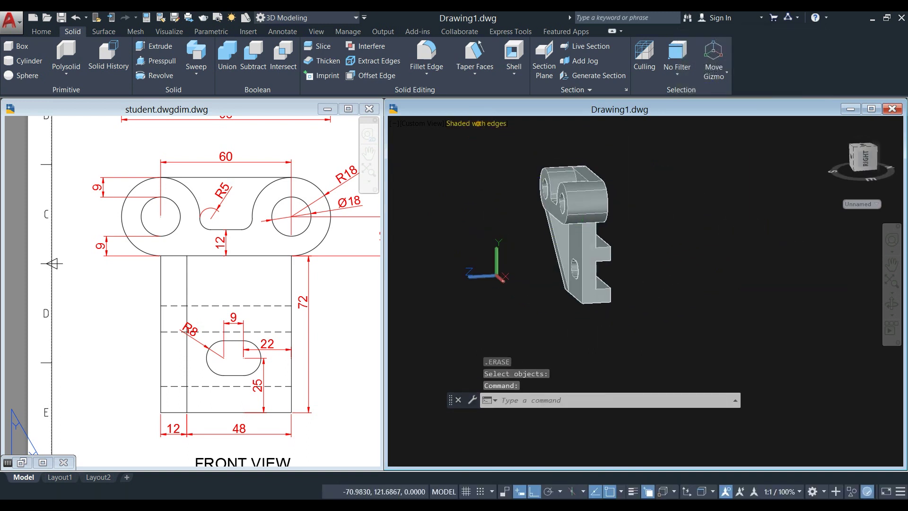
pyautogui.click(479, 123)
pyautogui.click(507, 184)
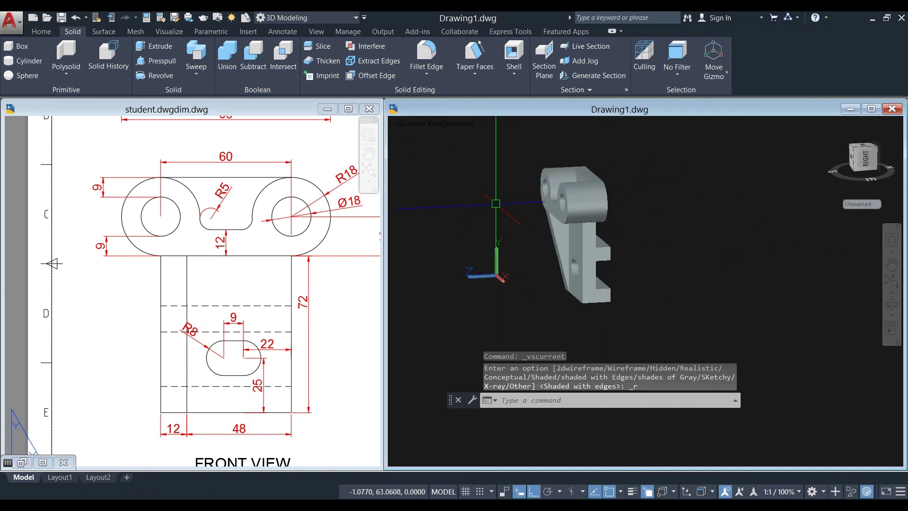